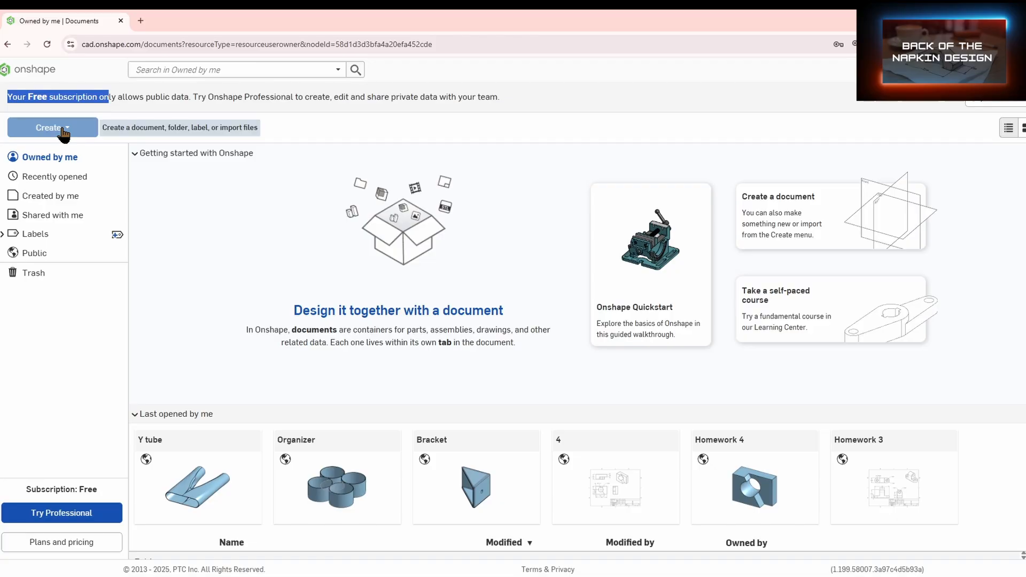
Create a new public document named "Y Tube".
{"action": "left_click", "coordinate": [54, 127]}
{"action": "left_click", "coordinate": [26, 151]}
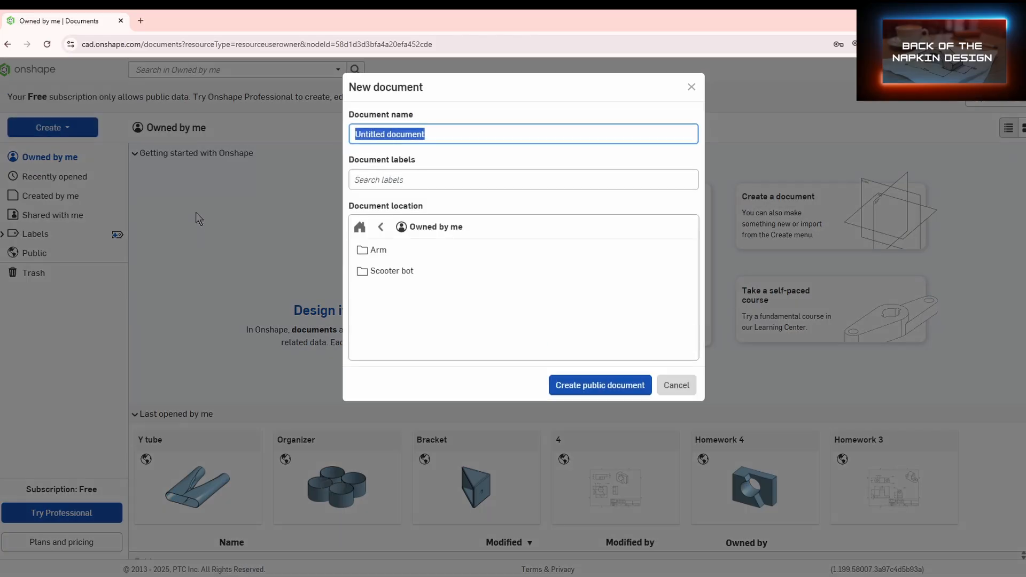
{"action": "type", "text": "Y"}
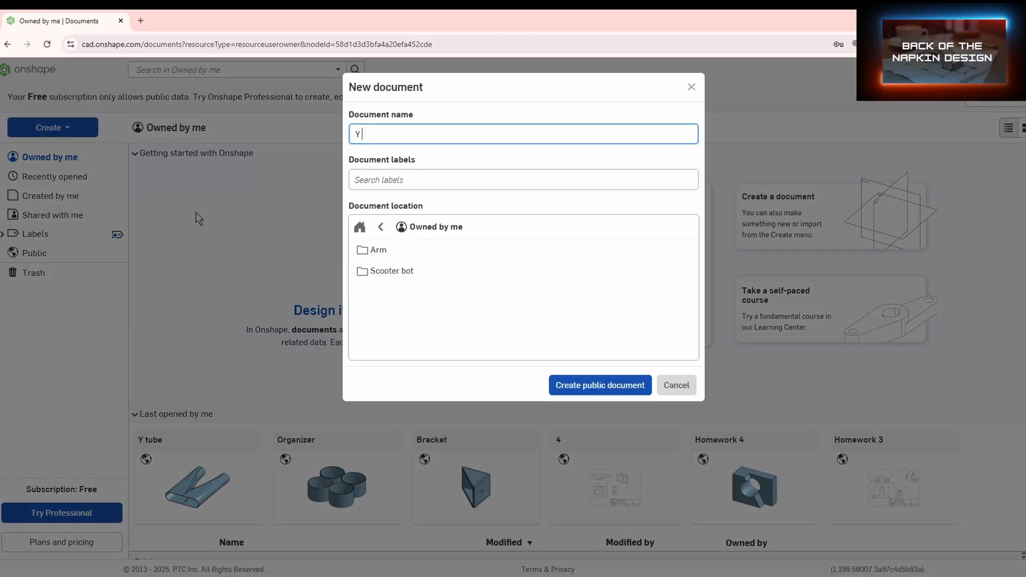
{"action": "type", "text": " Tube"}
{"action": "key", "text": "Return"}
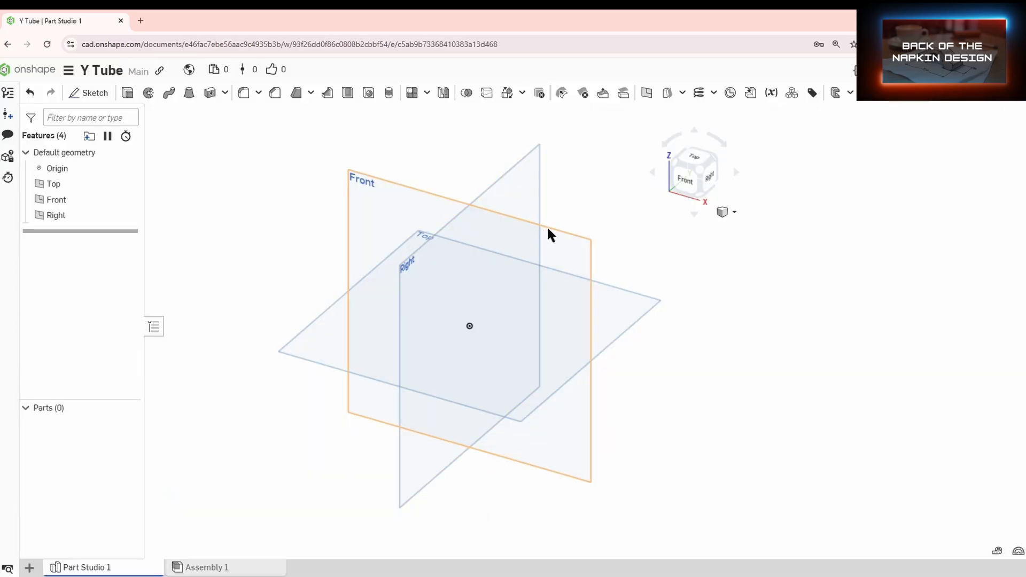
Create a plane offset 24 in from the Front plane, with the offset direction reversed to go behind it.
{"action": "scroll", "coordinate": [572, 249], "scroll_direction": "down", "scroll_amount": 5}
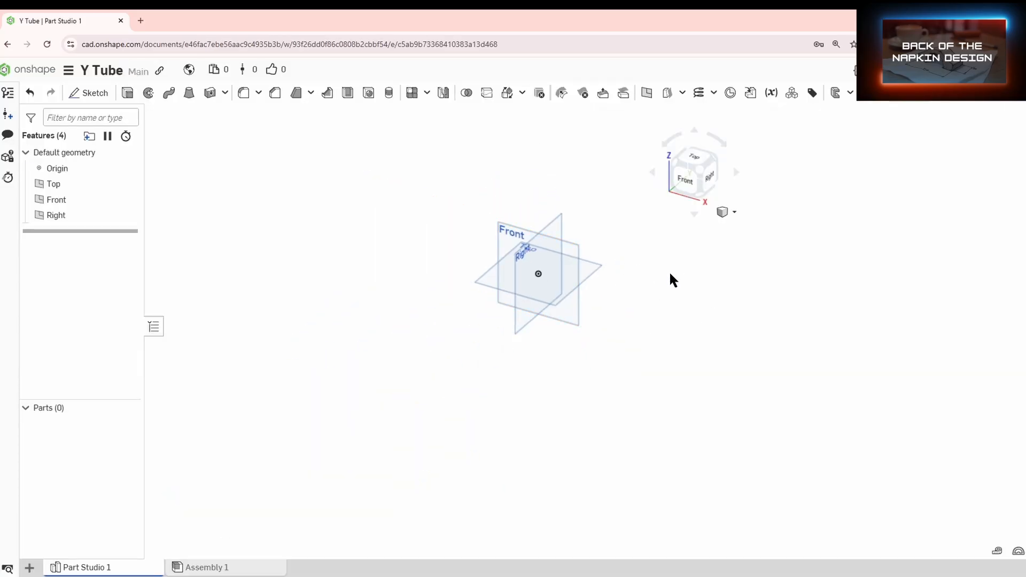
{"action": "mouse_move", "coordinate": [669, 273]}
{"action": "right_mouse_down"}
{"action": "mouse_move", "coordinate": [649, 266]}
{"action": "mouse_move", "coordinate": [658, 269]}
{"action": "right_mouse_up"}
{"action": "middle_click_drag", "start_coordinate": [657, 268], "coordinate": [566, 308]}
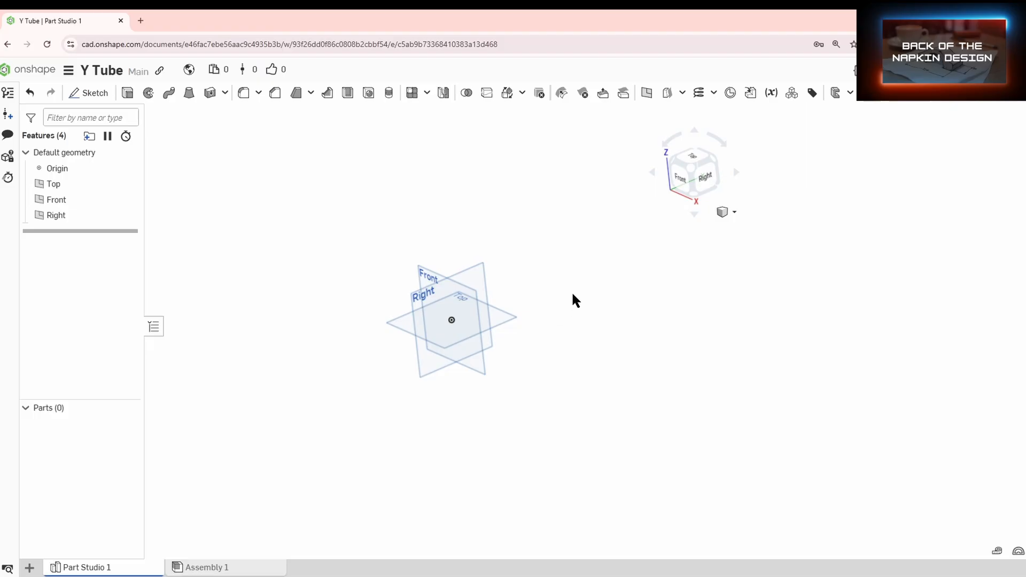
{"action": "left_click", "coordinate": [648, 94]}
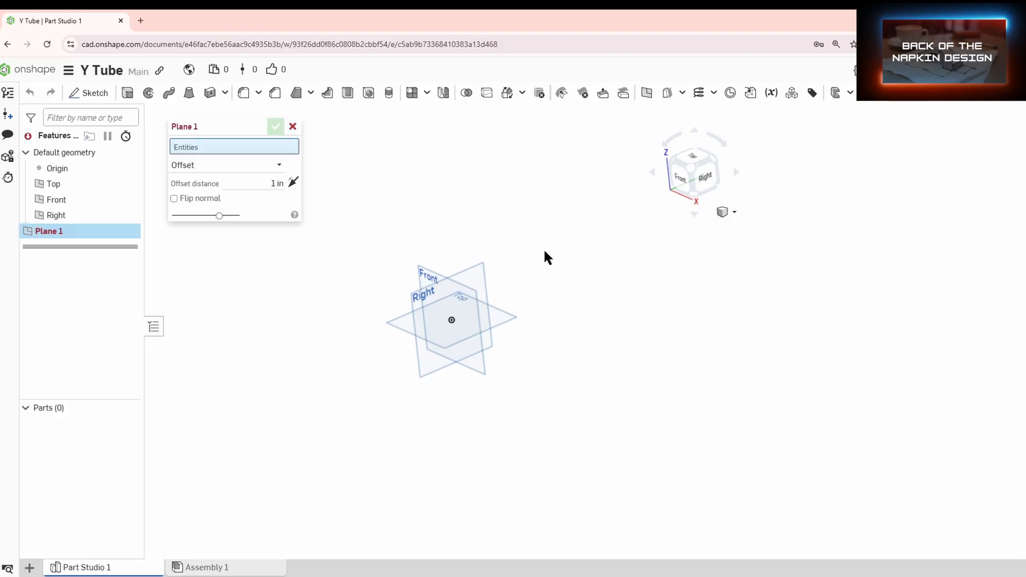
{"action": "left_click", "coordinate": [416, 273]}
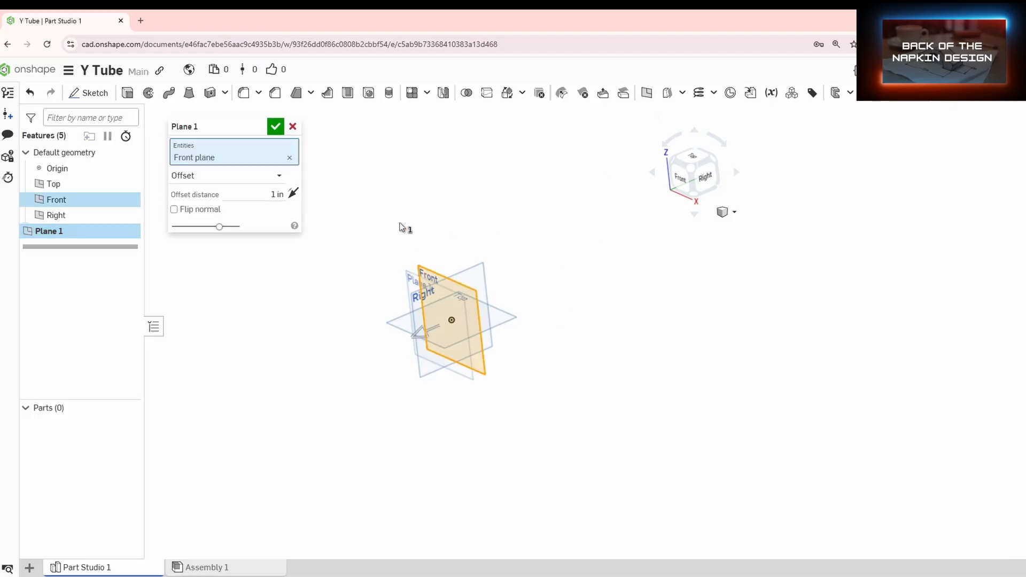
{"action": "left_click", "coordinate": [236, 192]}
{"action": "type", "text": "24"}
{"action": "key", "text": "Return"}
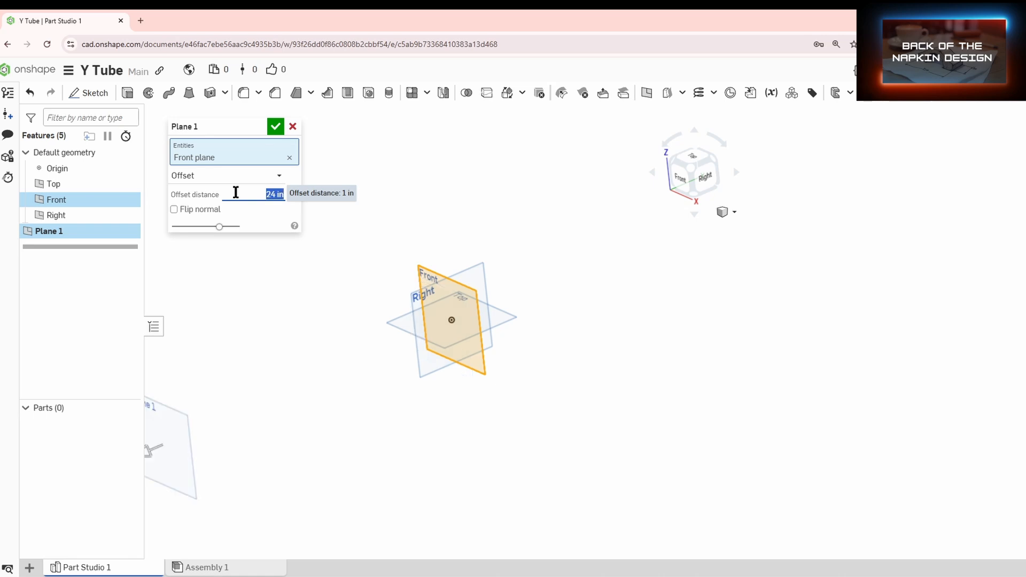
{"action": "left_click", "coordinate": [294, 193]}
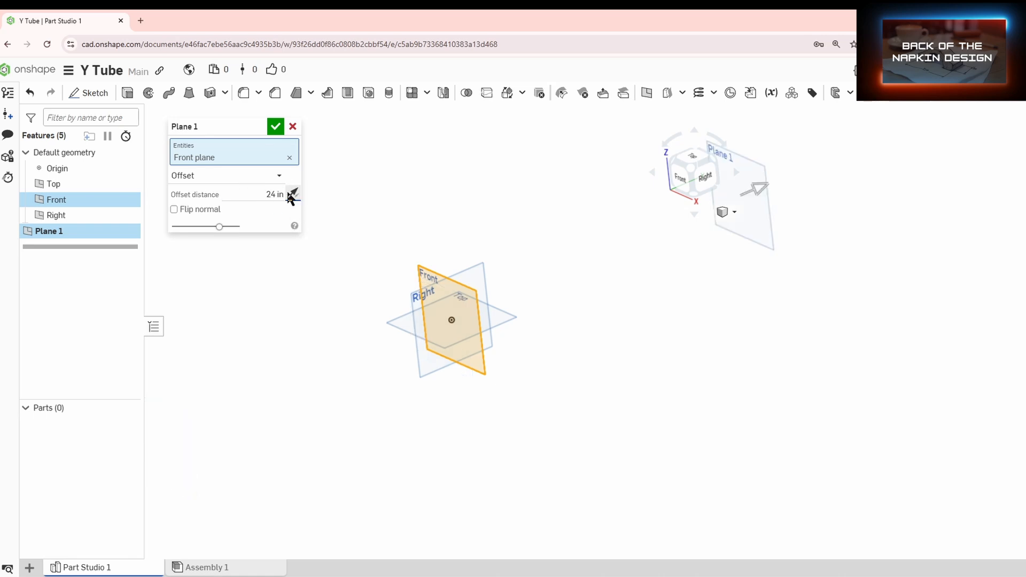
{"action": "left_click", "coordinate": [278, 127]}
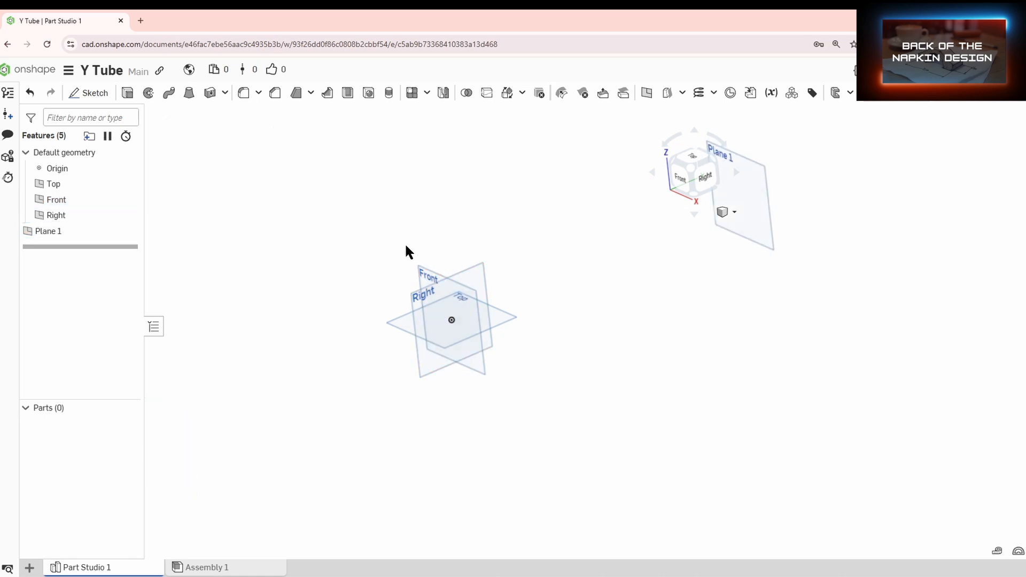
Hide the Right plane.
{"action": "right_click_drag", "start_coordinate": [405, 252], "coordinate": [419, 245]}
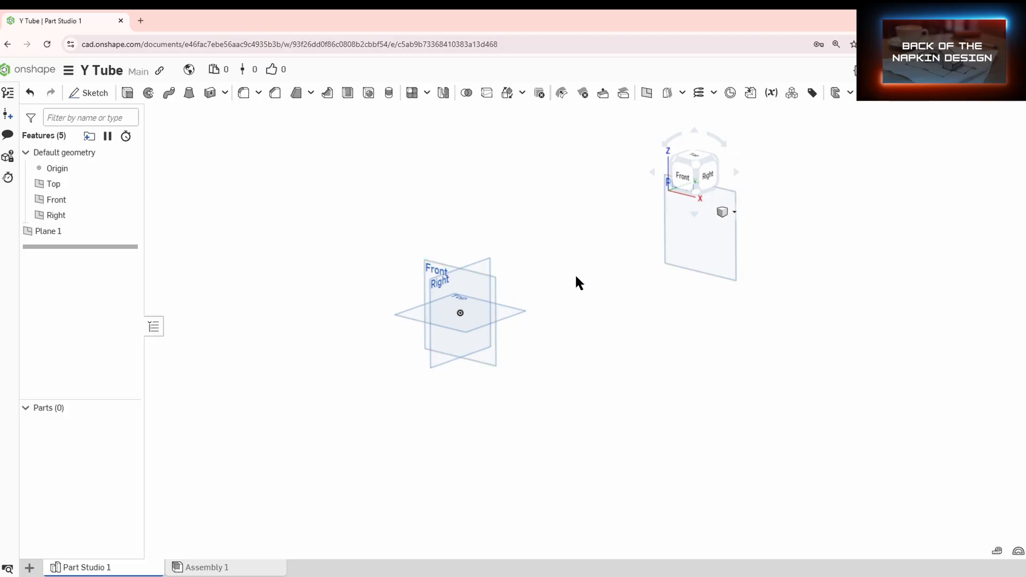
{"action": "right_click_drag", "start_coordinate": [576, 277], "coordinate": [474, 324]}
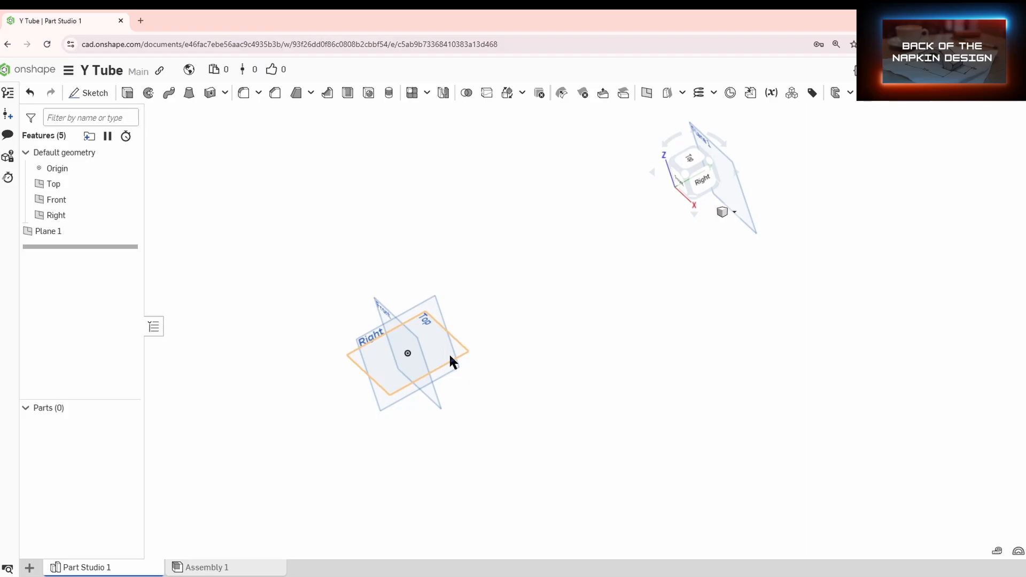
{"action": "right_click_drag", "start_coordinate": [524, 355], "coordinate": [559, 328]}
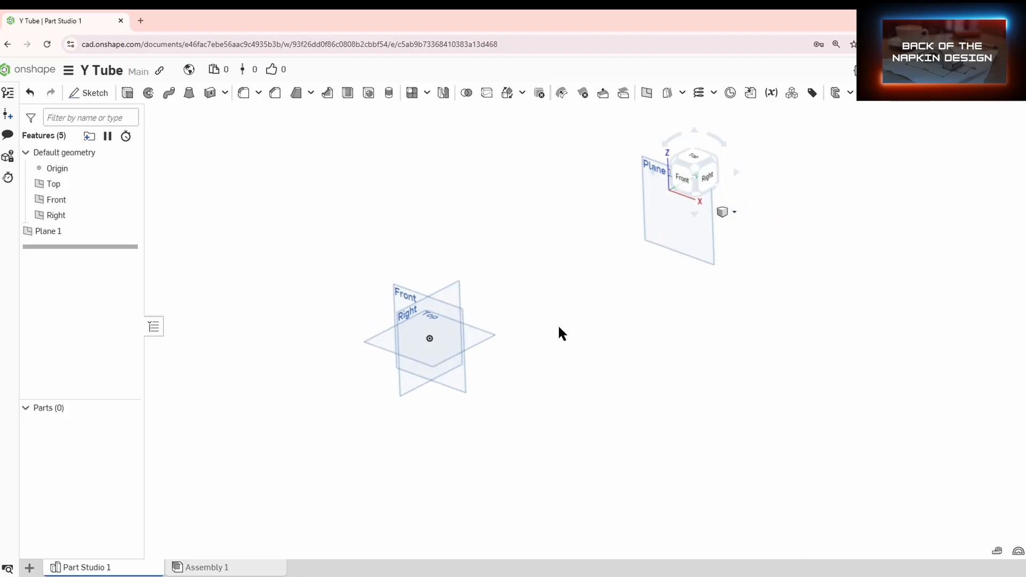
{"action": "middle_click_drag", "start_coordinate": [559, 329], "coordinate": [459, 359]}
{"action": "left_click", "coordinate": [402, 336]}
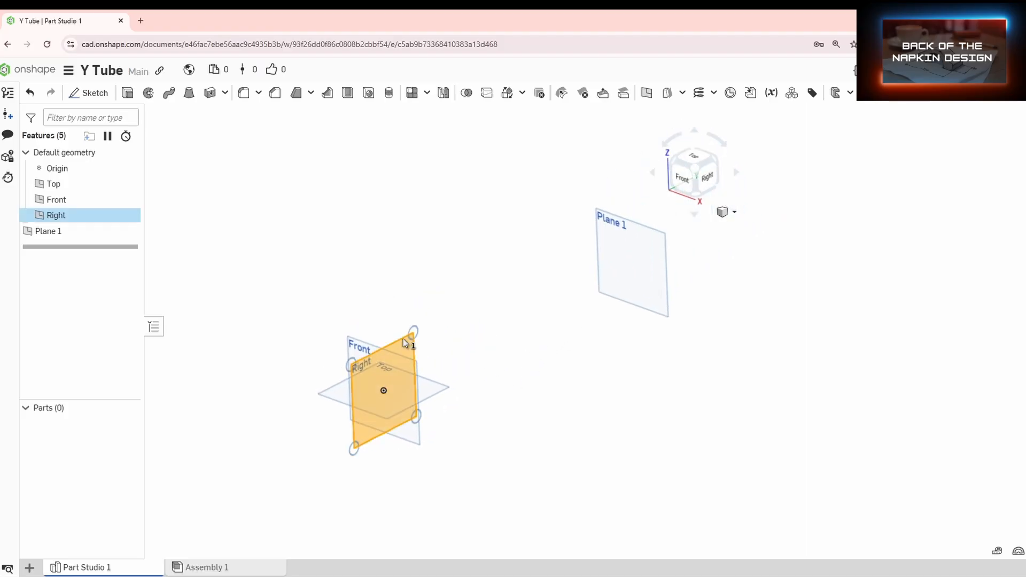
{"action": "right_click", "coordinate": [403, 339]}
{"action": "left_click", "coordinate": [423, 375]}
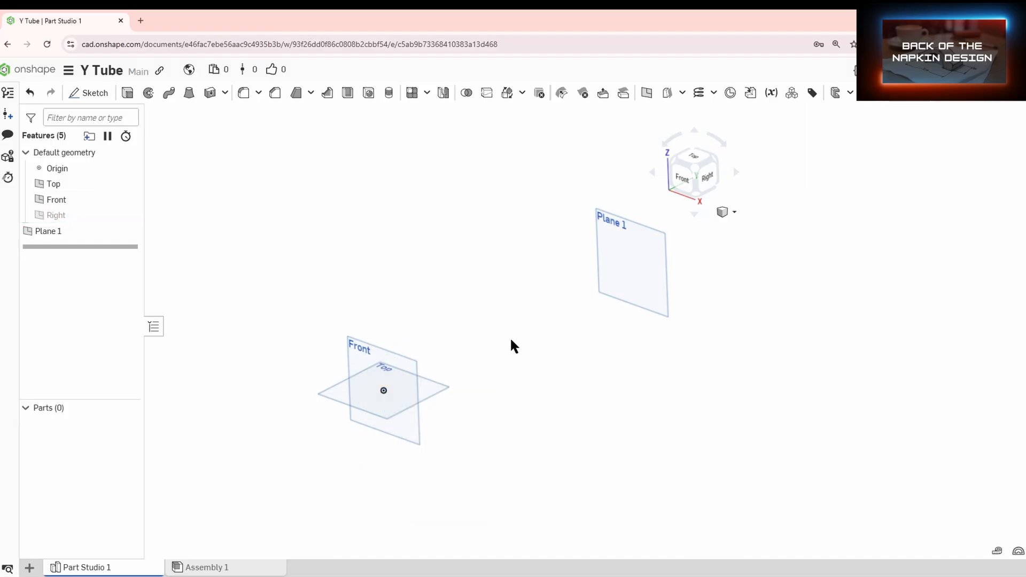
{"action": "middle_click_drag", "start_coordinate": [511, 346], "coordinate": [541, 339]}
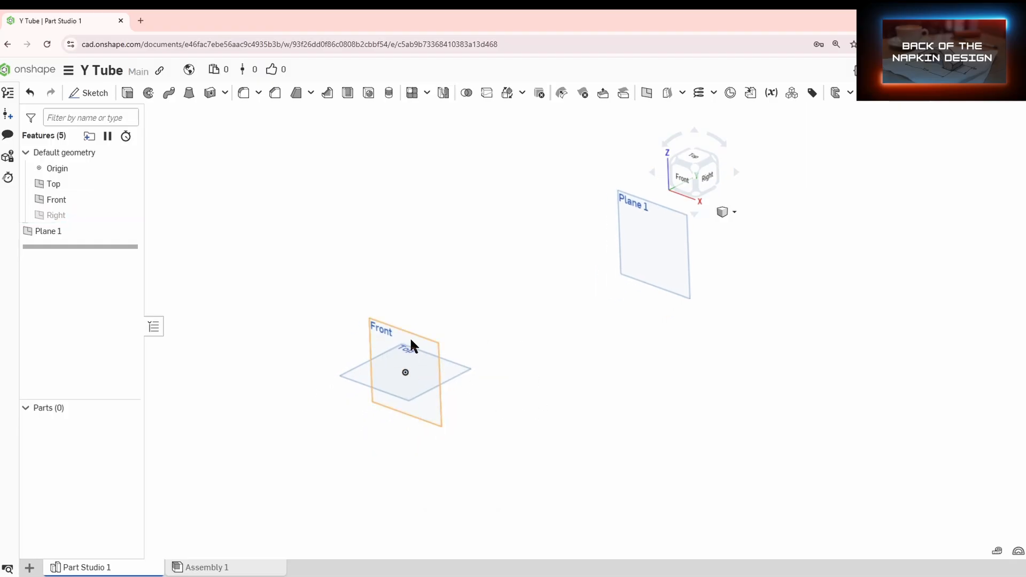
Start a sketch on the Front plane and draw a corner rectangle about 4.07 by 2.63 in, up and to the right from the origin.
{"action": "left_click", "coordinate": [89, 93]}
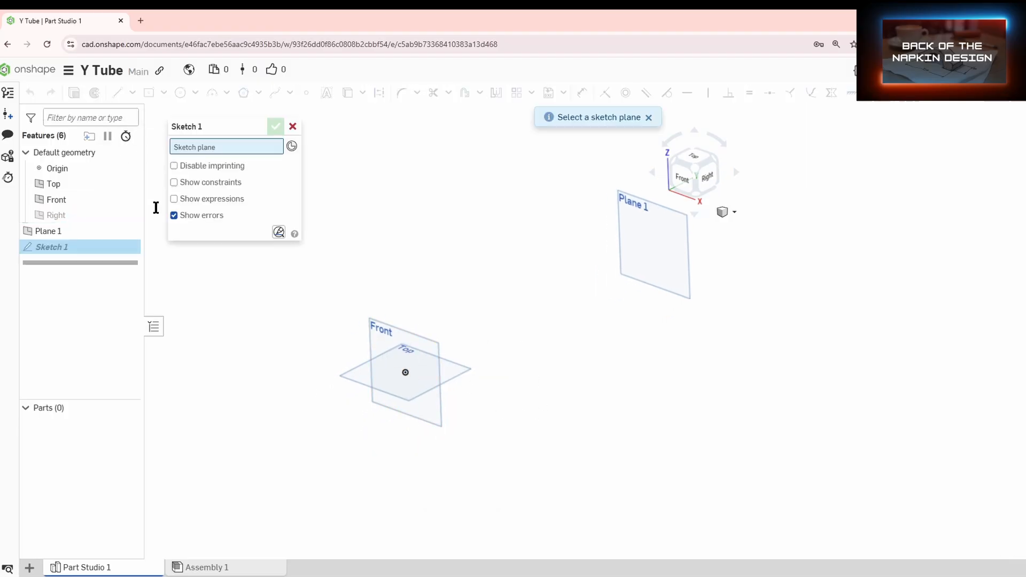
{"action": "left_click", "coordinate": [379, 332]}
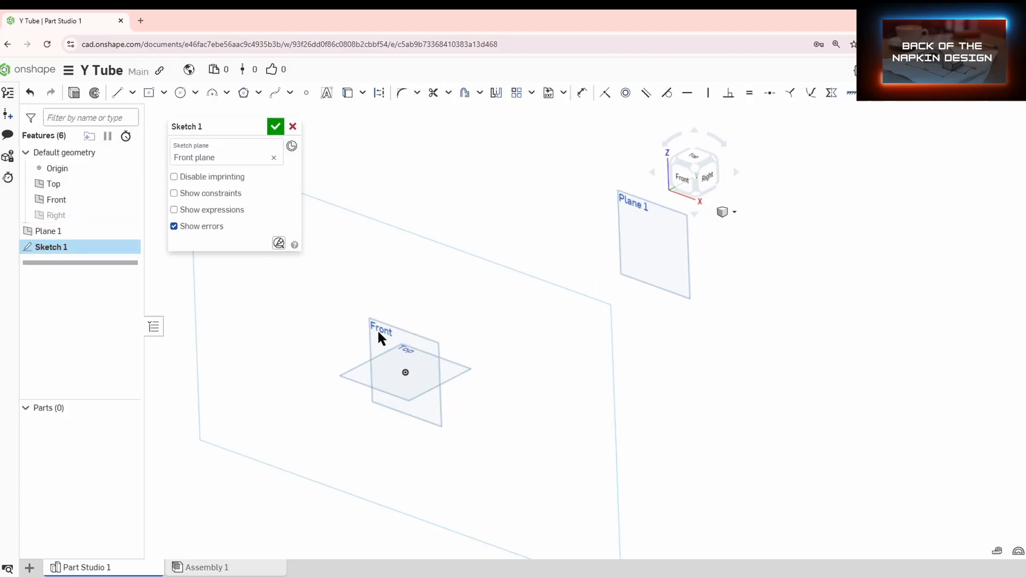
{"action": "left_click", "coordinate": [683, 176]}
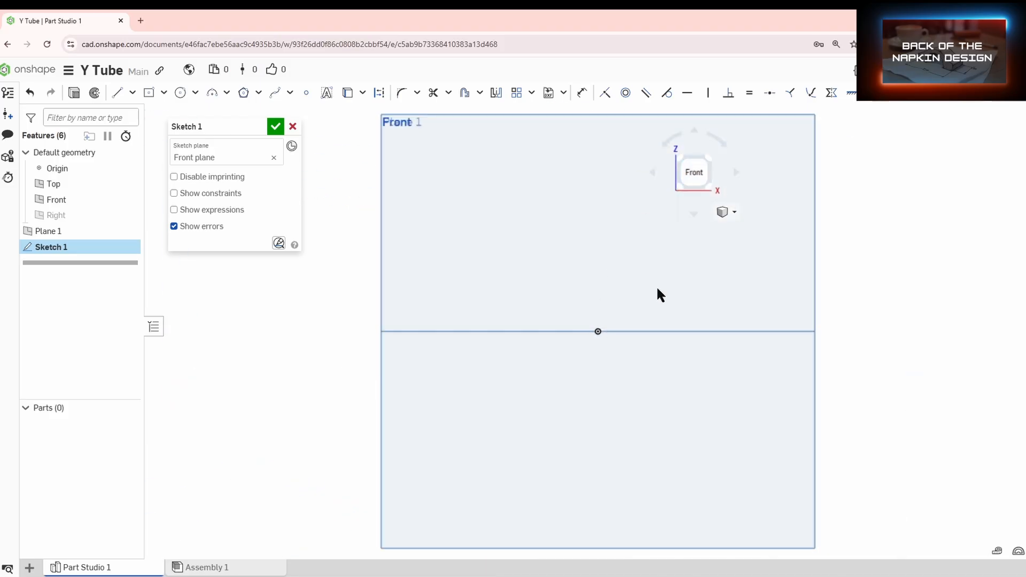
{"action": "scroll", "coordinate": [620, 317], "scroll_direction": "down", "scroll_amount": 2}
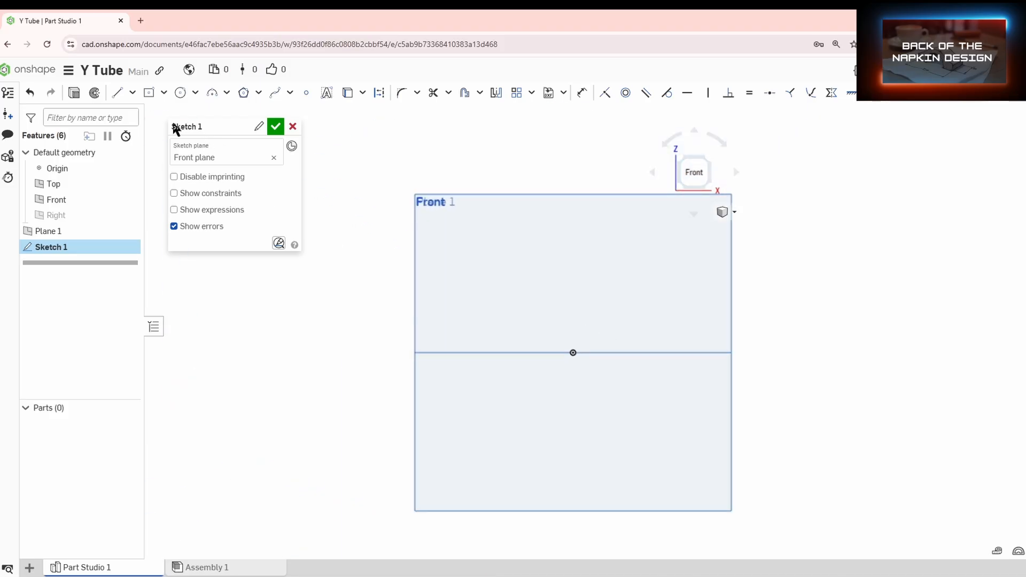
{"action": "left_click", "coordinate": [150, 96]}
{"action": "left_click", "coordinate": [164, 93]}
{"action": "left_click", "coordinate": [182, 113]}
{"action": "left_click", "coordinate": [573, 353]}
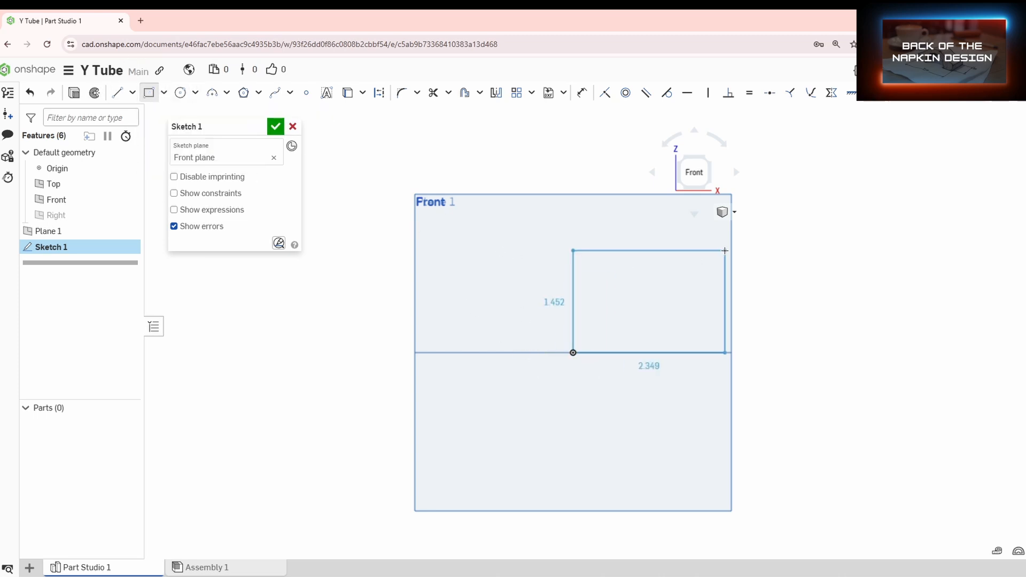
{"action": "left_click", "coordinate": [788, 214]}
Dimension the rectangle's width between its two vertical edges as 12 in.
{"action": "key", "text": "d"}
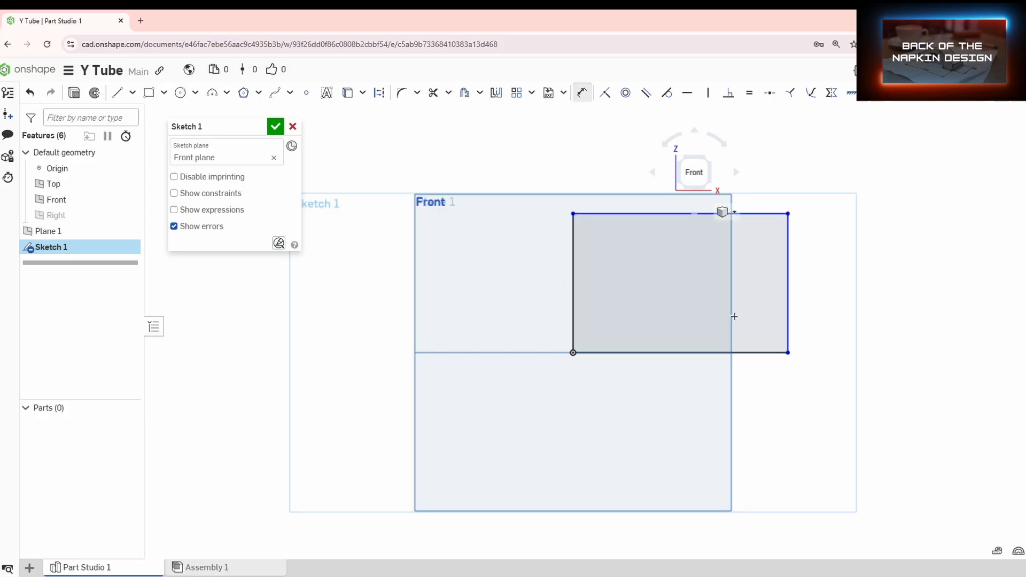
{"action": "left_click", "coordinate": [573, 312]}
{"action": "left_click", "coordinate": [788, 304]}
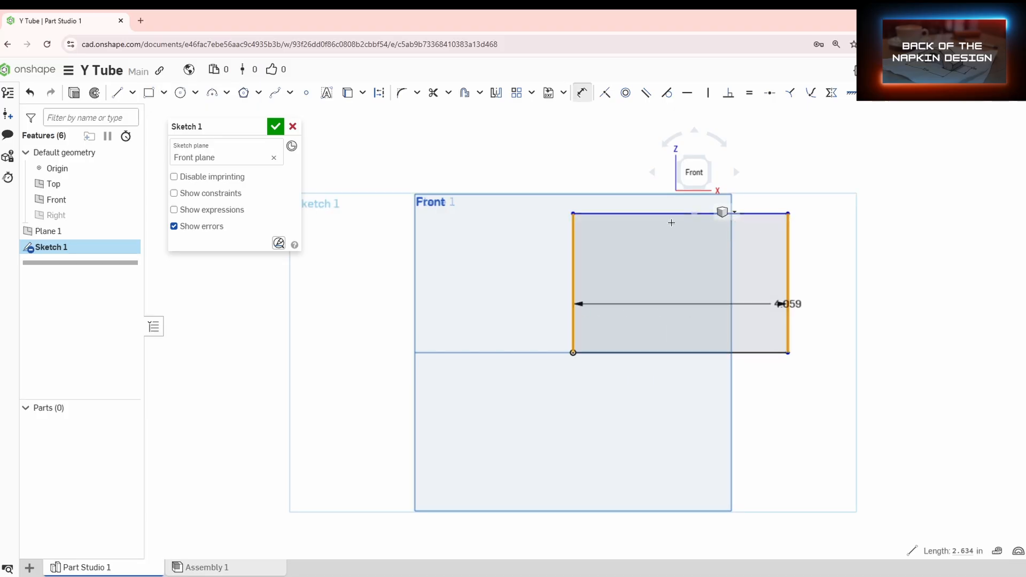
{"action": "left_click", "coordinate": [632, 165]}
{"action": "type", "text": "12"}
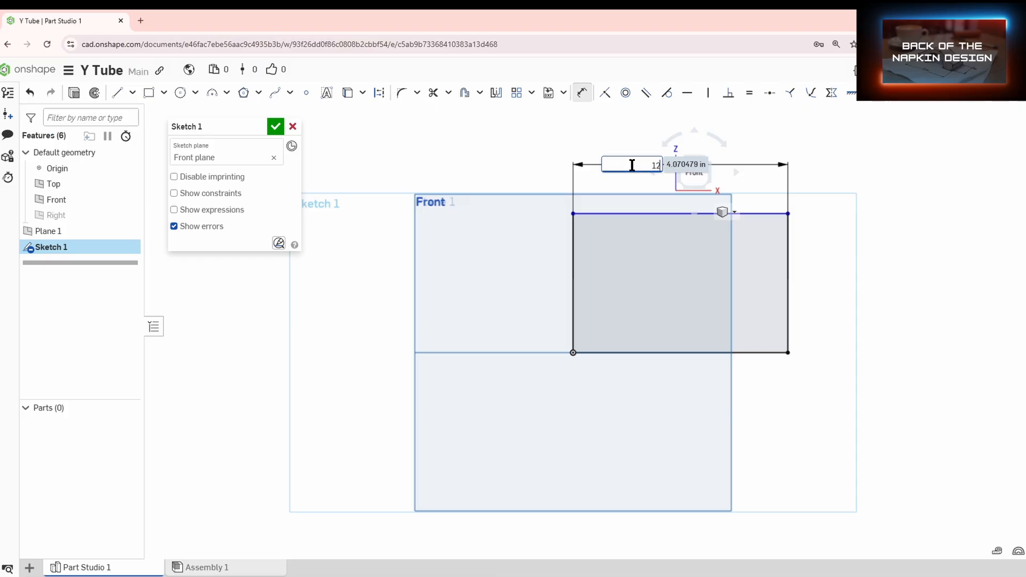
{"action": "key", "text": "Return"}
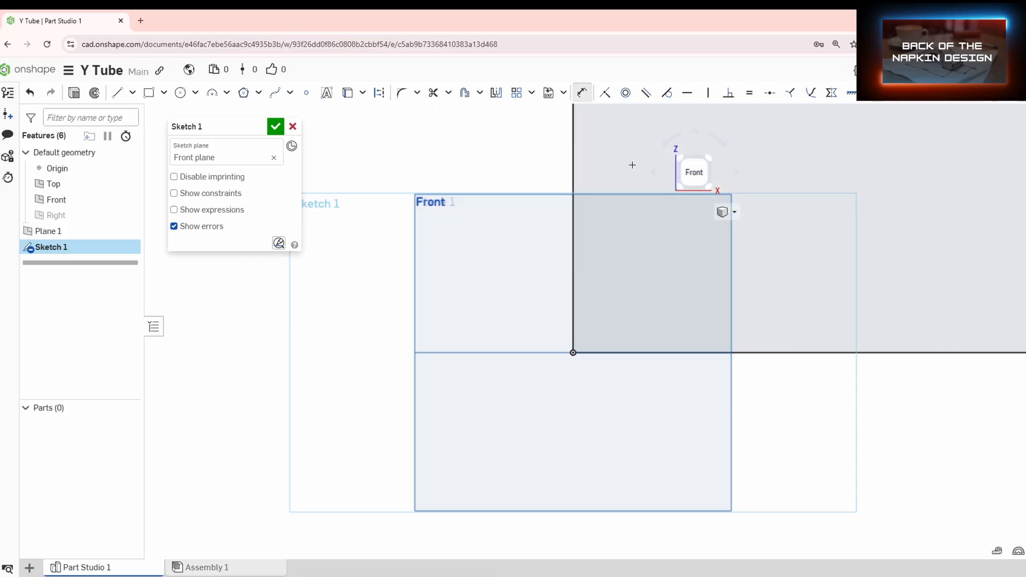
Dimension the rectangle's height between its two horizontal edges as 6 in.
{"action": "scroll", "coordinate": [691, 234], "scroll_direction": "down", "scroll_amount": 5}
{"action": "middle_click_drag", "start_coordinate": [753, 301], "coordinate": [656, 395]}
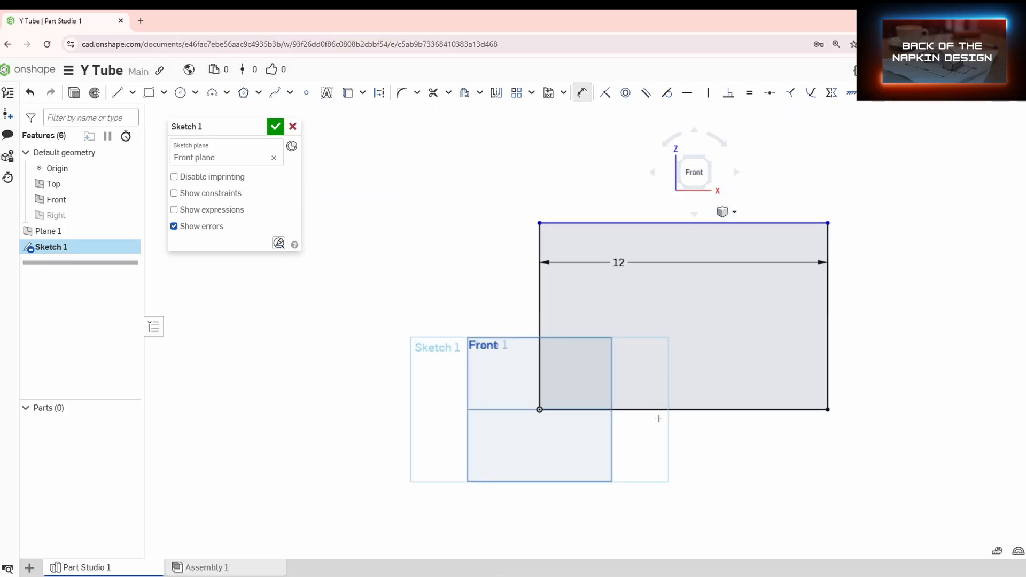
{"action": "left_click", "coordinate": [658, 410]}
{"action": "left_click", "coordinate": [636, 228]}
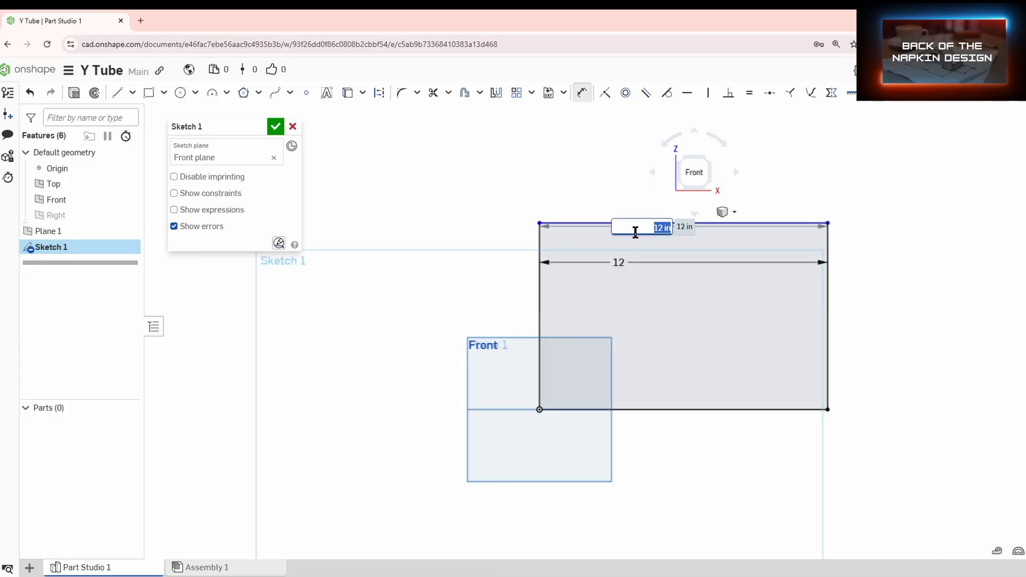
{"action": "key", "text": "Escape"}
{"action": "left_click", "coordinate": [633, 223]}
{"action": "left_click", "coordinate": [478, 293]}
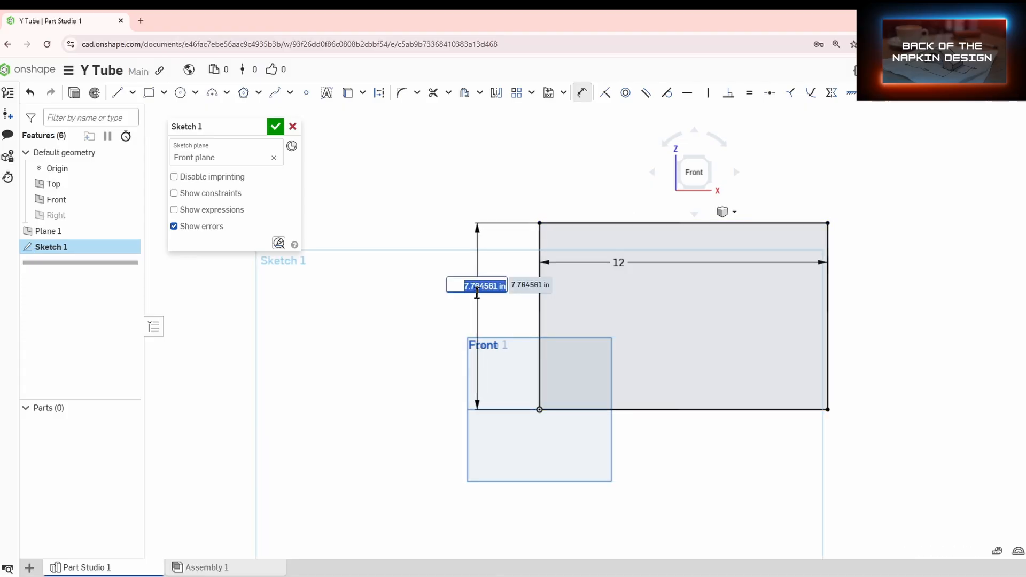
{"action": "type", "text": "6"}
{"action": "key", "text": "Return"}
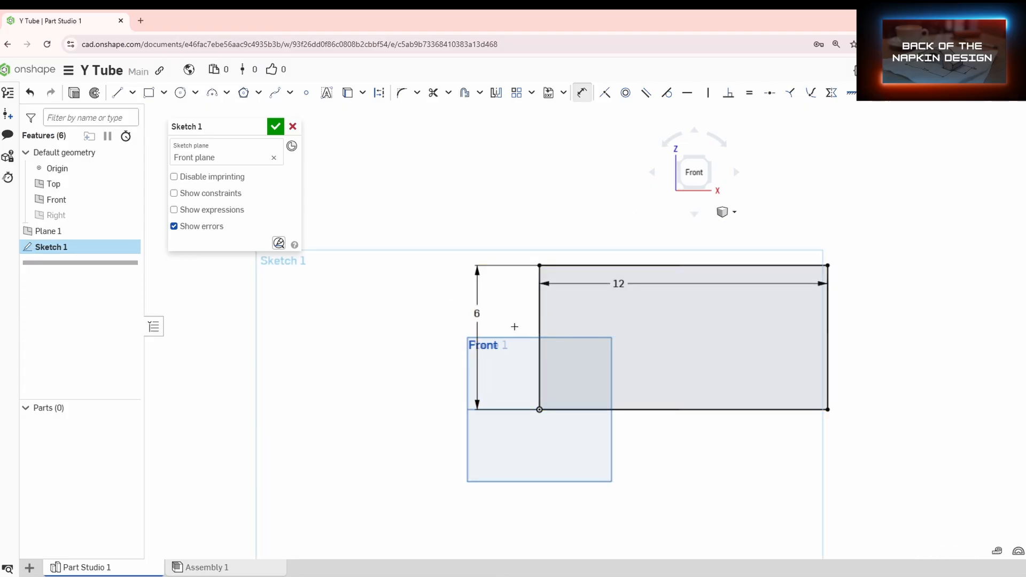
Draw a three-point arc between the rectangle's two right corners, bulging outward as a semicircle.
{"action": "scroll", "coordinate": [647, 357], "scroll_direction": "down", "scroll_amount": 2}
{"action": "middle_click_drag", "start_coordinate": [719, 362], "coordinate": [632, 362]}
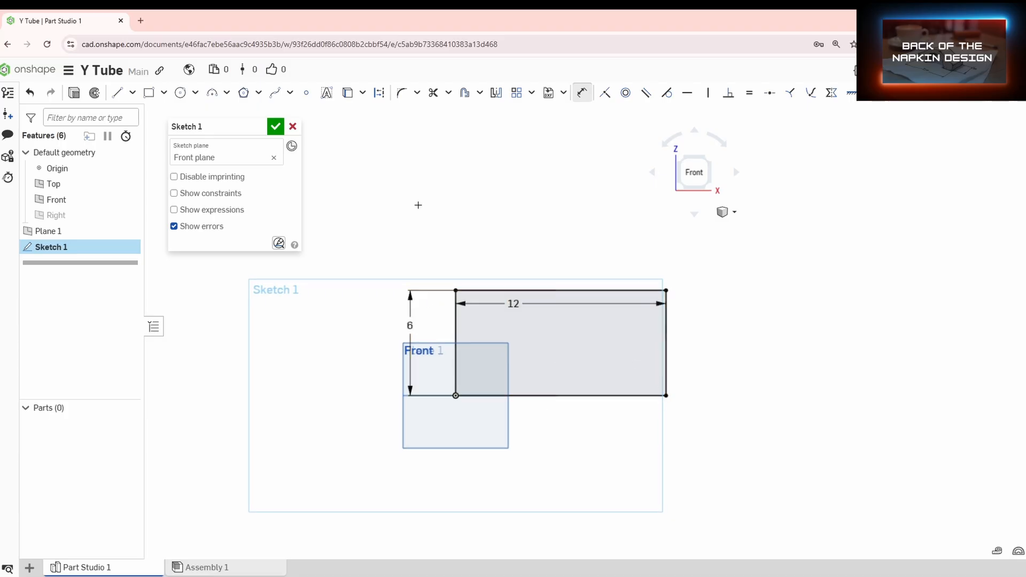
{"action": "left_click", "coordinate": [211, 95]}
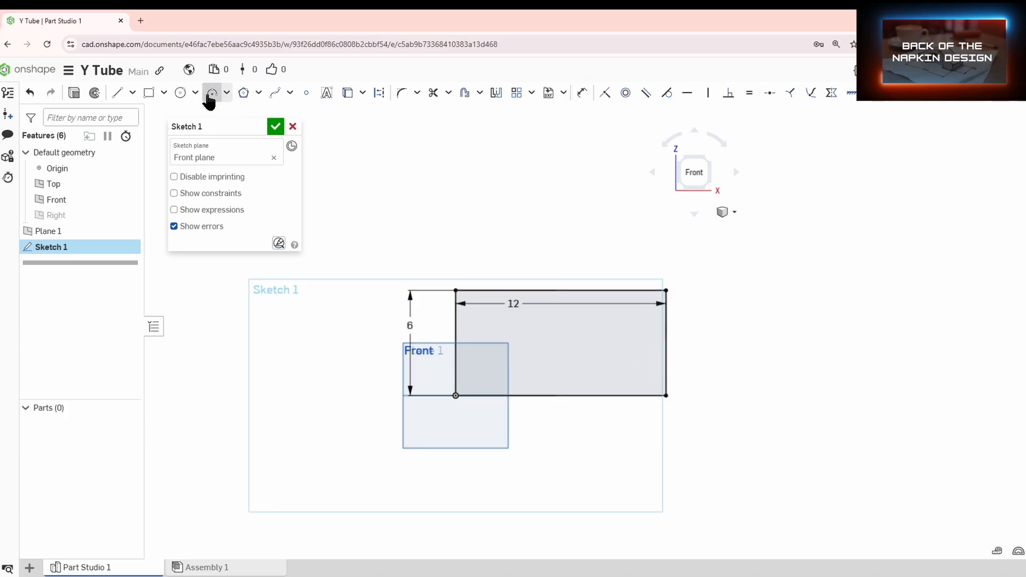
{"action": "left_click", "coordinate": [666, 291]}
{"action": "left_click", "coordinate": [666, 395]}
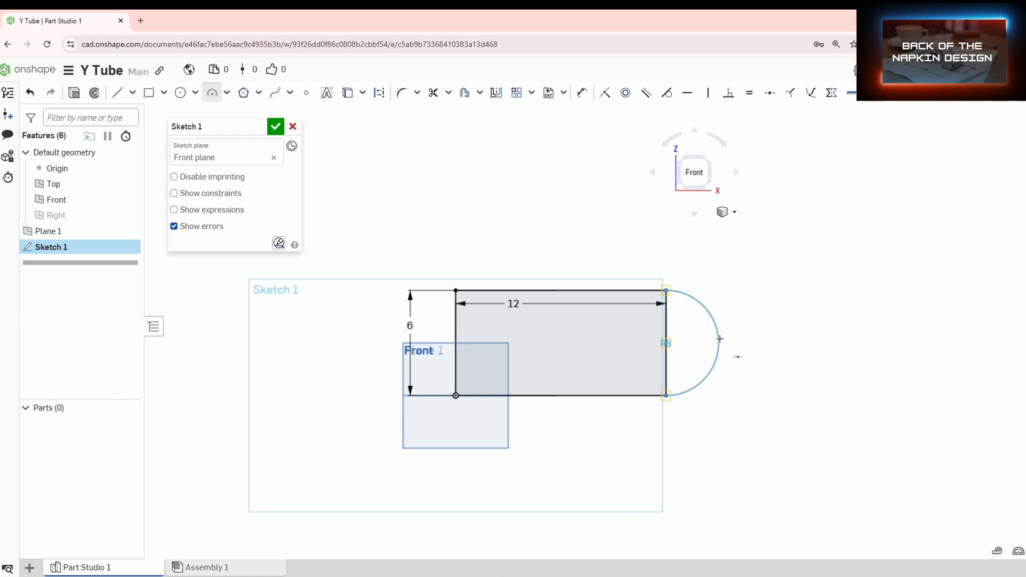
{"action": "left_click", "coordinate": [716, 339]}
Trim away the rectangle's right vertical edge inside the arc and finish the sketch.
{"action": "key", "text": "m"}
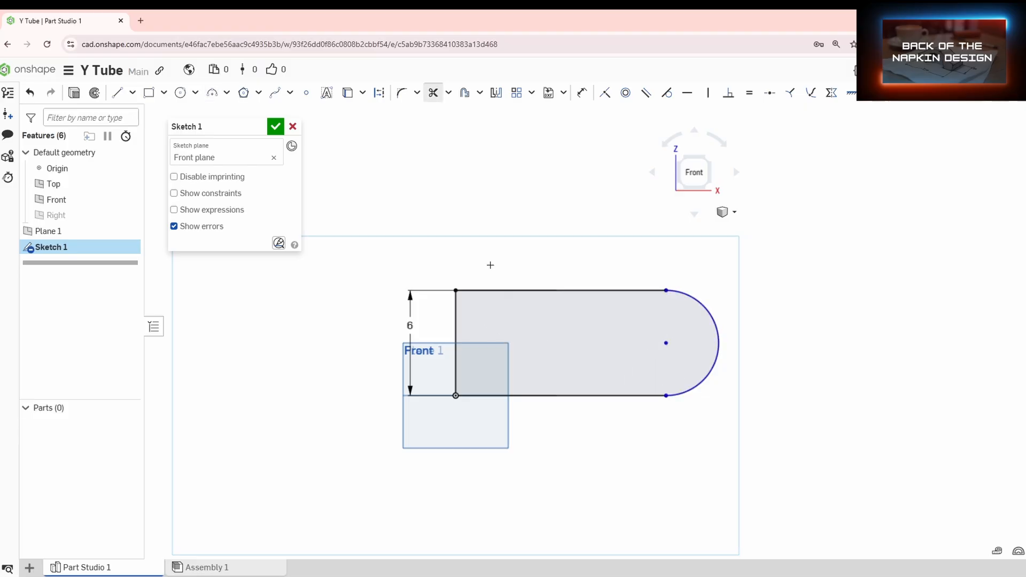
{"action": "left_click", "coordinate": [276, 128]}
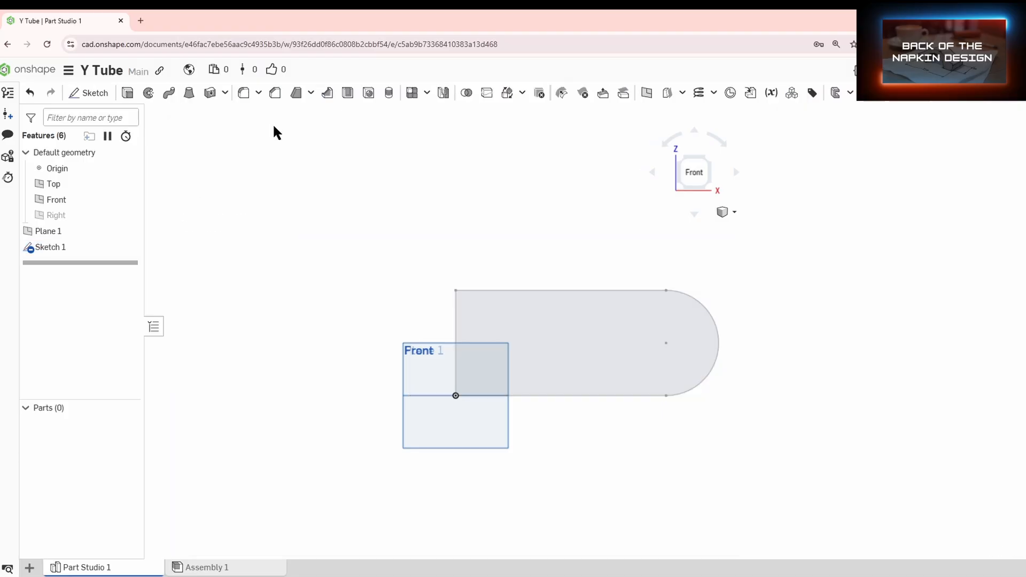
{"action": "right_click_drag", "start_coordinate": [650, 257], "coordinate": [459, 232]}
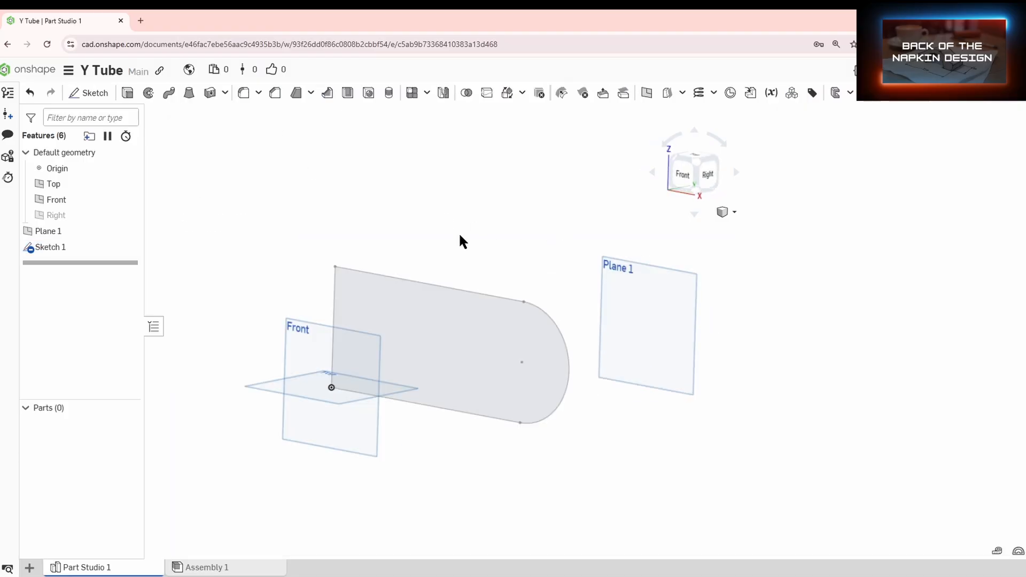
Start a sketch on Plane 1 and draw a circle about 5.58 in in diameter over the round-ended profile's left part.
{"action": "left_click", "coordinate": [94, 94]}
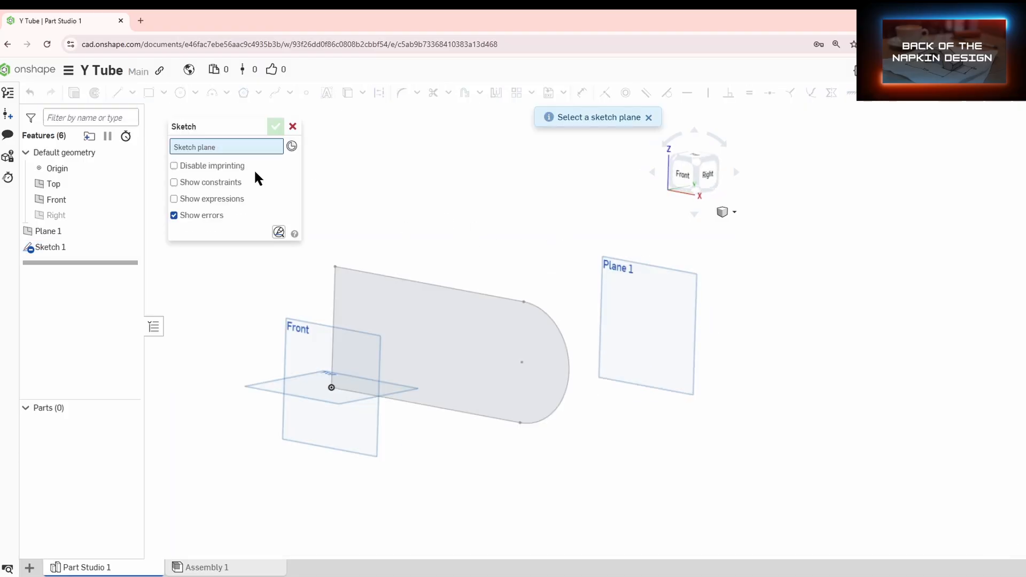
{"action": "left_click", "coordinate": [625, 272]}
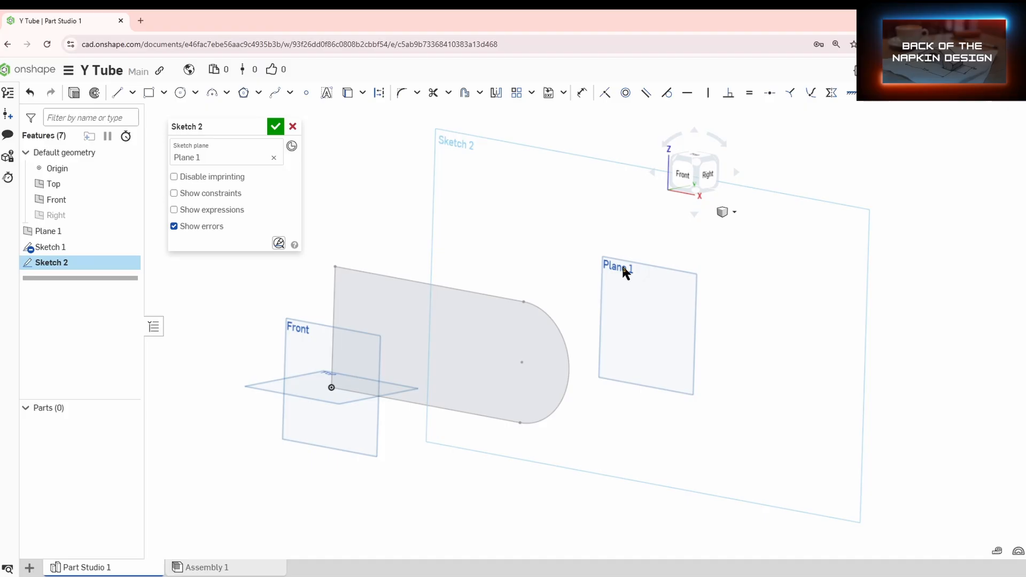
{"action": "left_click", "coordinate": [180, 92]}
{"action": "key", "text": "n"}
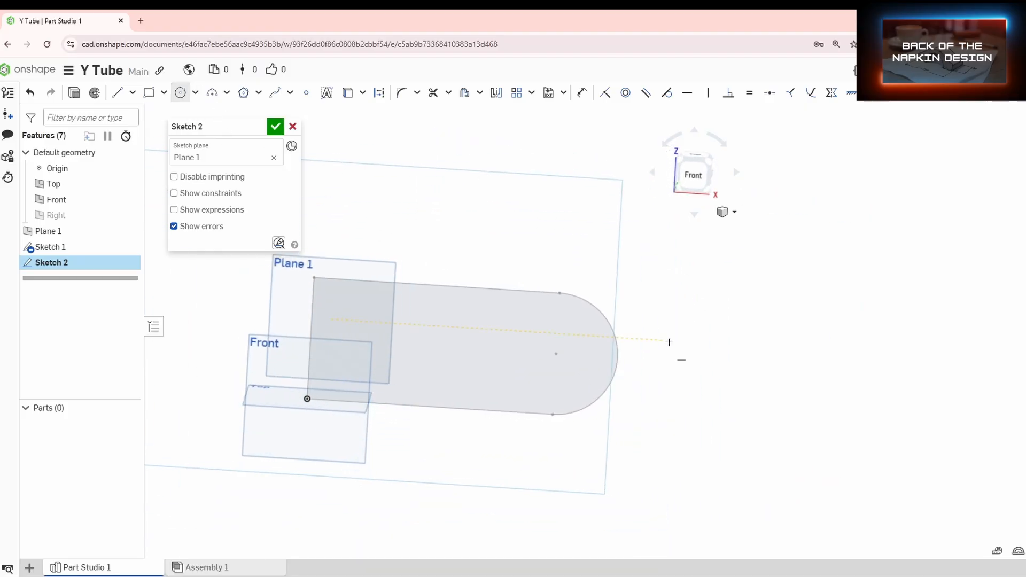
{"action": "left_click", "coordinate": [392, 325]}
{"action": "left_click", "coordinate": [448, 337]}
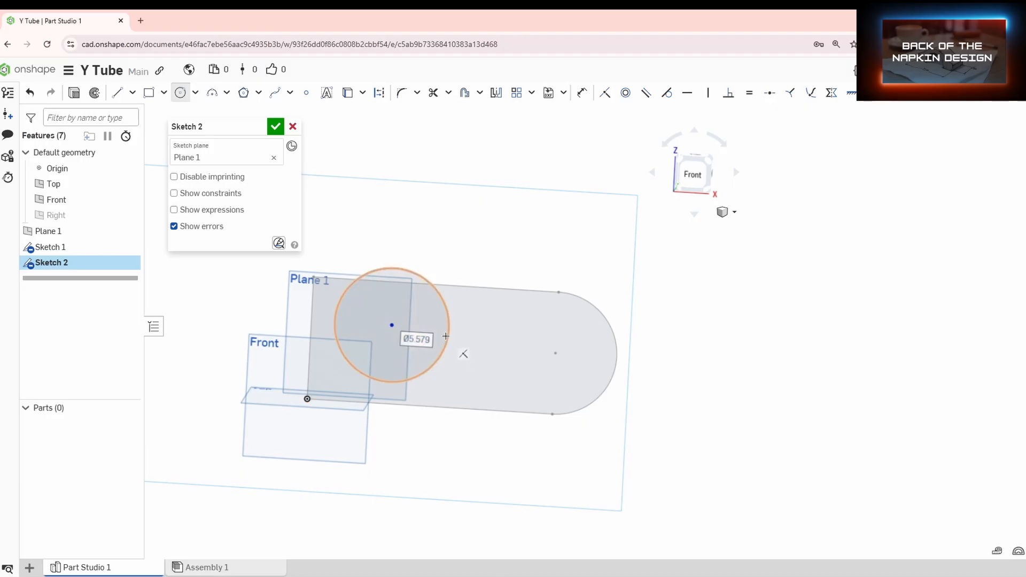
Set the circle's diameter to 6 in.
{"action": "key", "text": "d"}
{"action": "left_click", "coordinate": [448, 314]}
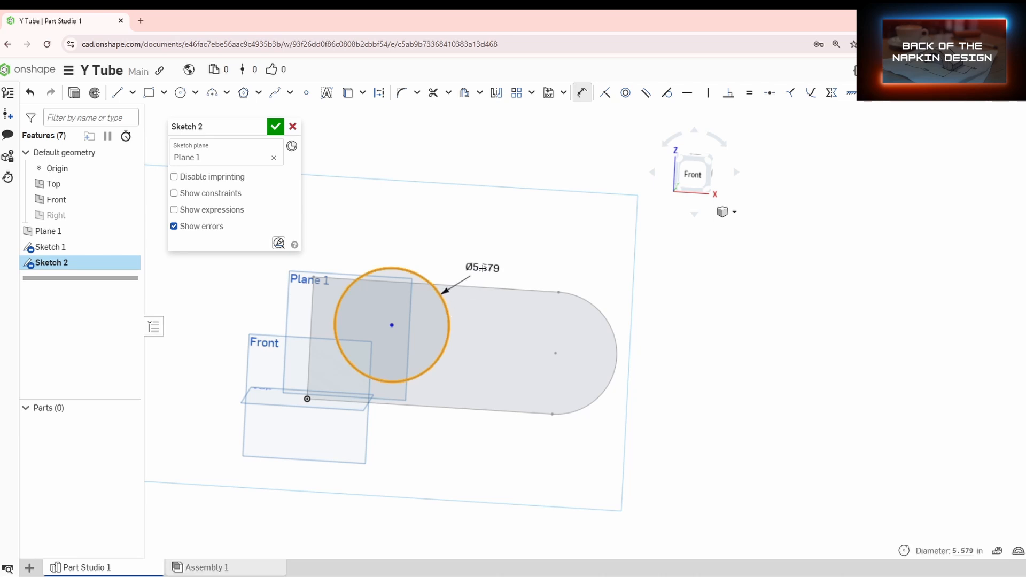
{"action": "left_click", "coordinate": [483, 268]}
{"action": "type", "text": "6"}
{"action": "key", "text": "Return"}
Dimension the vertical offset between the circle's center and the round-ended profile's arc center as 0 in.
{"action": "scroll", "coordinate": [483, 268], "scroll_direction": "down", "scroll_amount": 3}
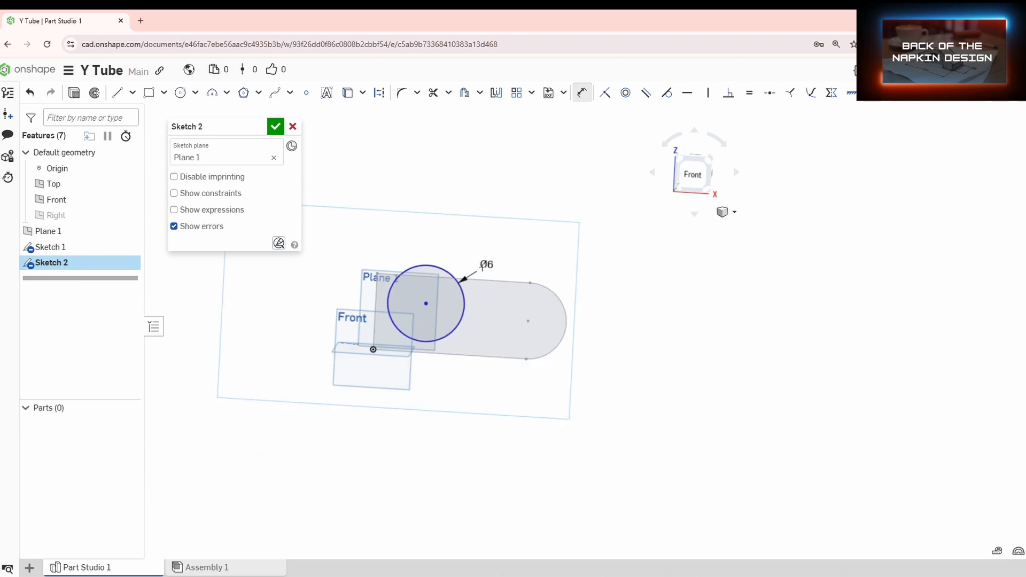
{"action": "mouse_move", "coordinate": [569, 418]}
{"action": "right_mouse_down"}
{"action": "mouse_move", "coordinate": [611, 412]}
{"action": "mouse_move", "coordinate": [566, 417]}
{"action": "mouse_move", "coordinate": [526, 386]}
{"action": "right_mouse_up"}
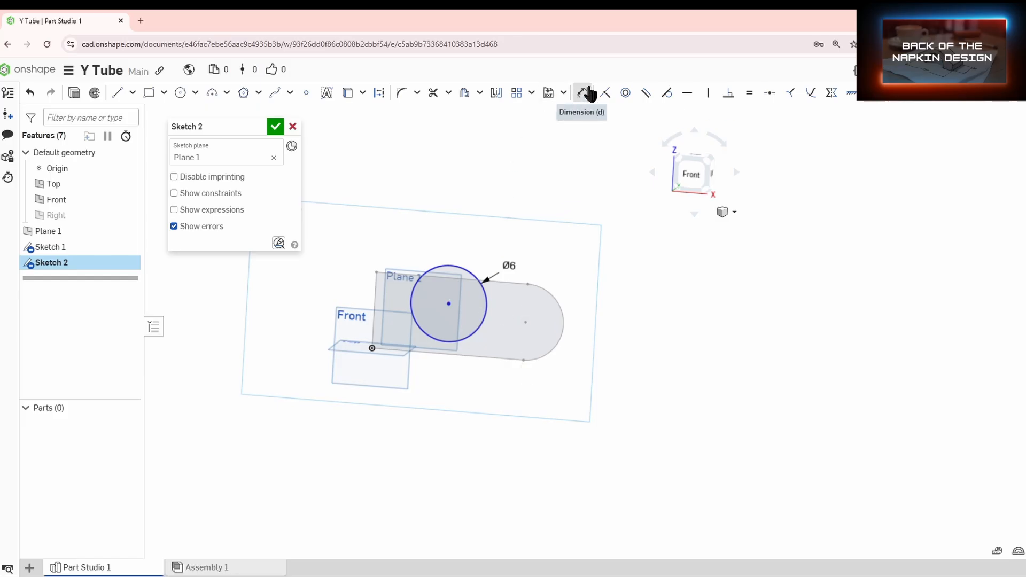
{"action": "left_click", "coordinate": [449, 305]}
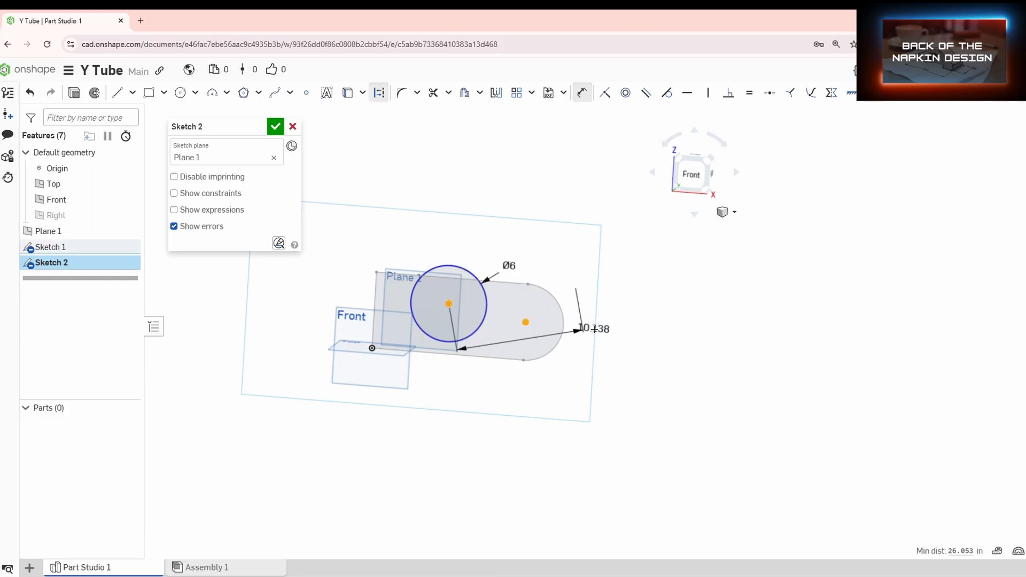
{"action": "left_click", "coordinate": [601, 301]}
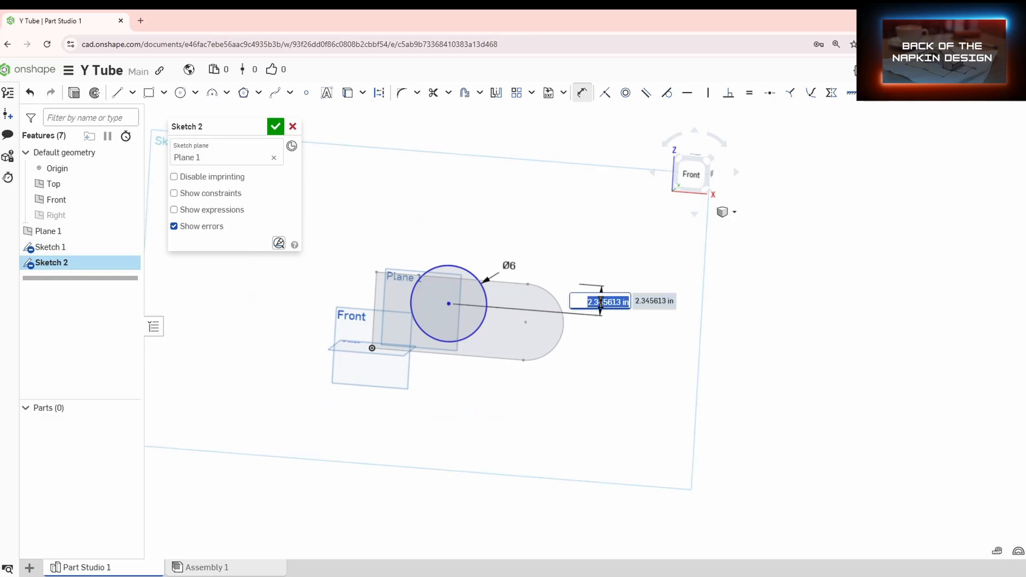
{"action": "type", "text": "0"}
{"action": "key", "text": "Return"}
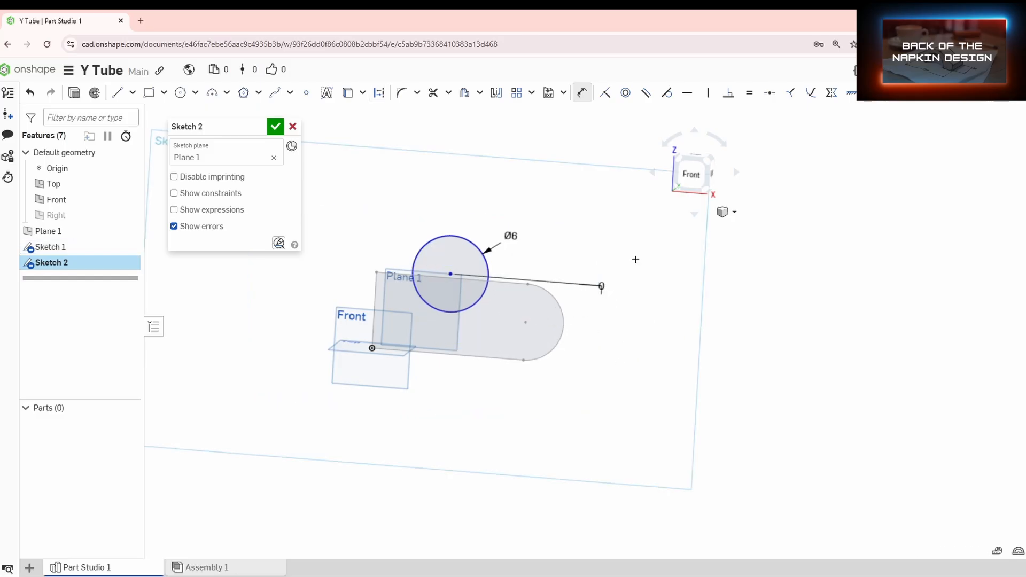
Dimension the horizontal distance from the origin to the circle's center as 6 in and finish the sketch.
{"action": "key", "text": "n"}
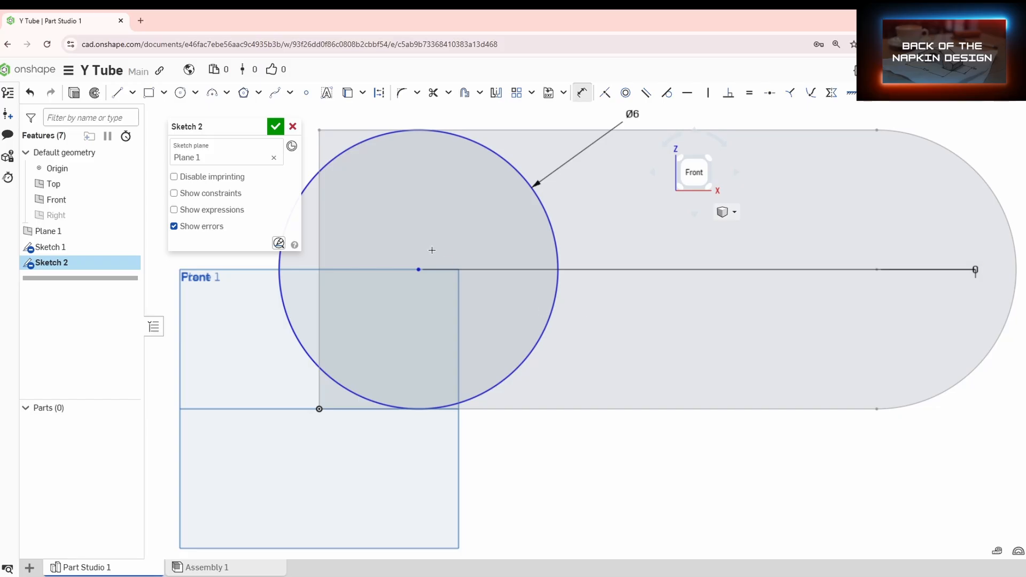
{"action": "key", "text": "f"}
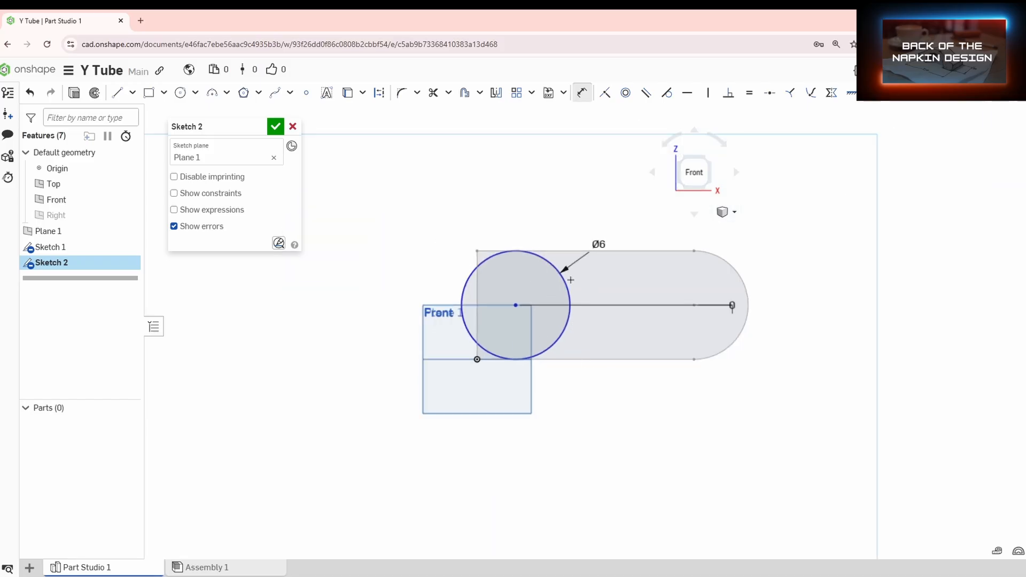
{"action": "left_click", "coordinate": [477, 359]}
{"action": "left_click", "coordinate": [478, 360]}
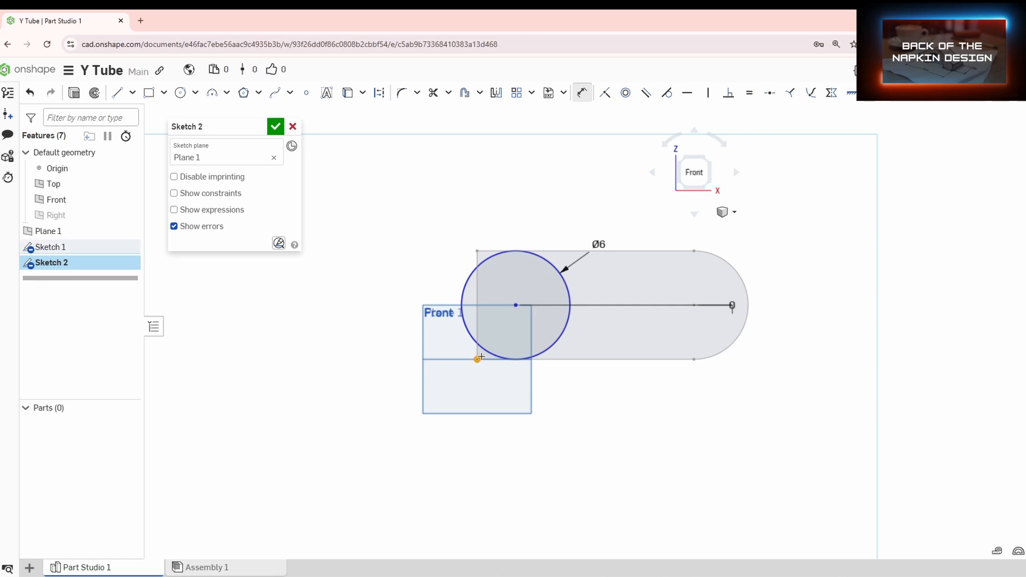
{"action": "left_click", "coordinate": [514, 306]}
{"action": "left_click", "coordinate": [493, 215]}
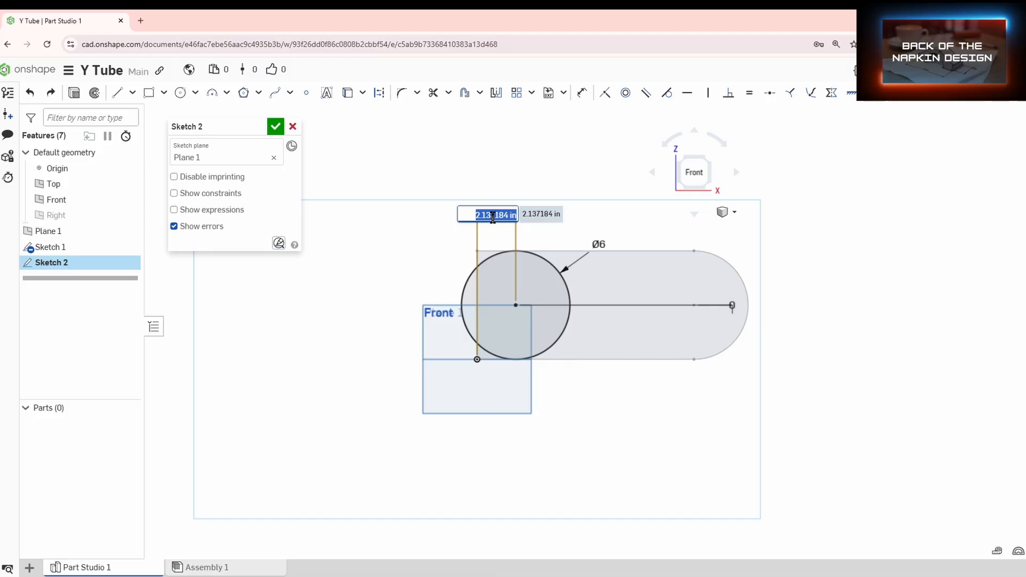
{"action": "type", "text": "6"}
{"action": "key", "text": "Return"}
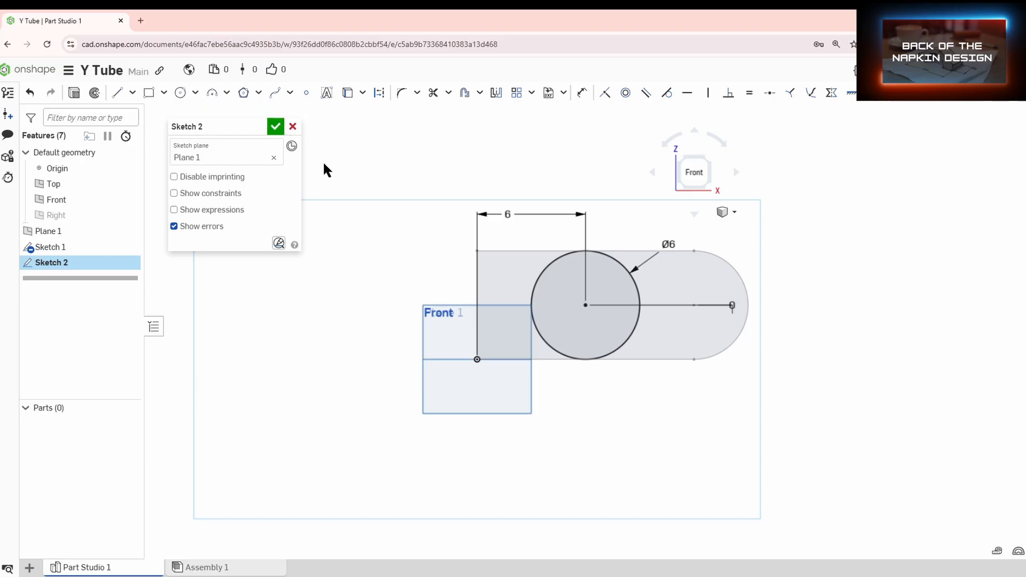
{"action": "left_click", "coordinate": [276, 127]}
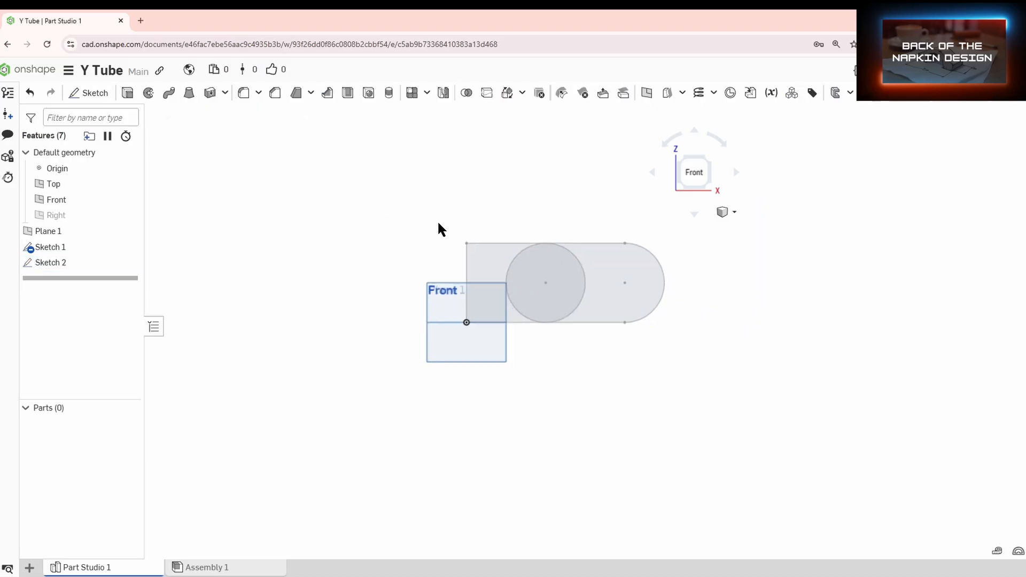
Start a sketch on the Top plane and project the circle and the round-ended profile's straight end edge into it.
{"action": "middle_click_drag", "start_coordinate": [463, 229], "coordinate": [399, 289]}
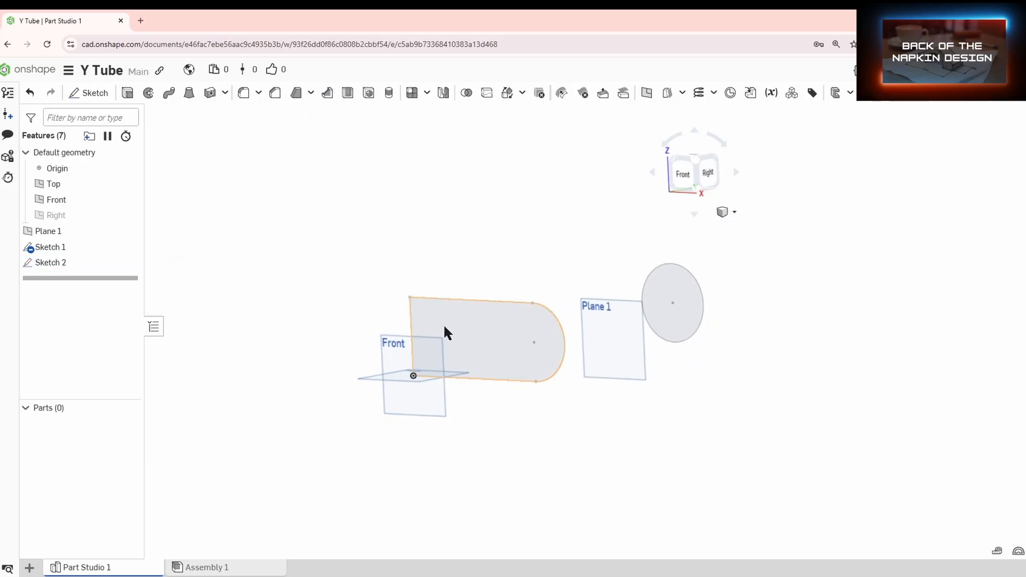
{"action": "right_click_drag", "start_coordinate": [445, 327], "coordinate": [543, 325]}
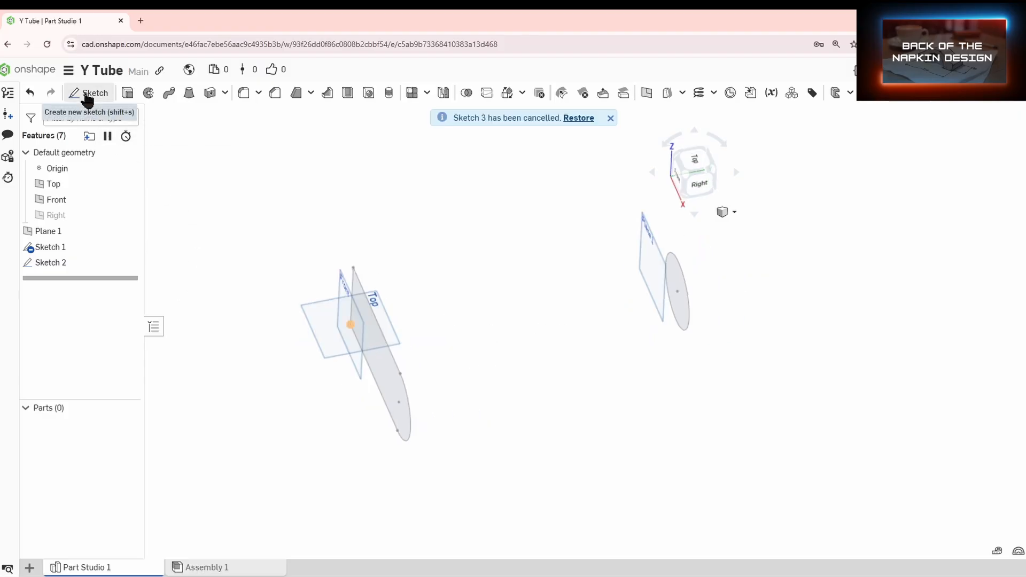
{"action": "left_click", "coordinate": [88, 95]}
{"action": "left_click", "coordinate": [311, 301]}
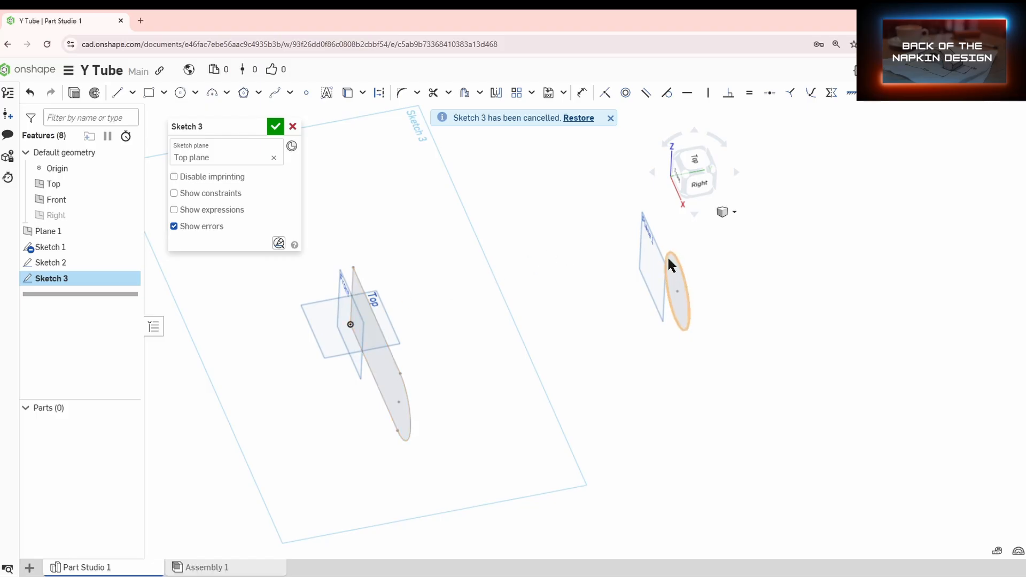
{"action": "left_click", "coordinate": [348, 94]}
{"action": "left_click", "coordinate": [353, 289]}
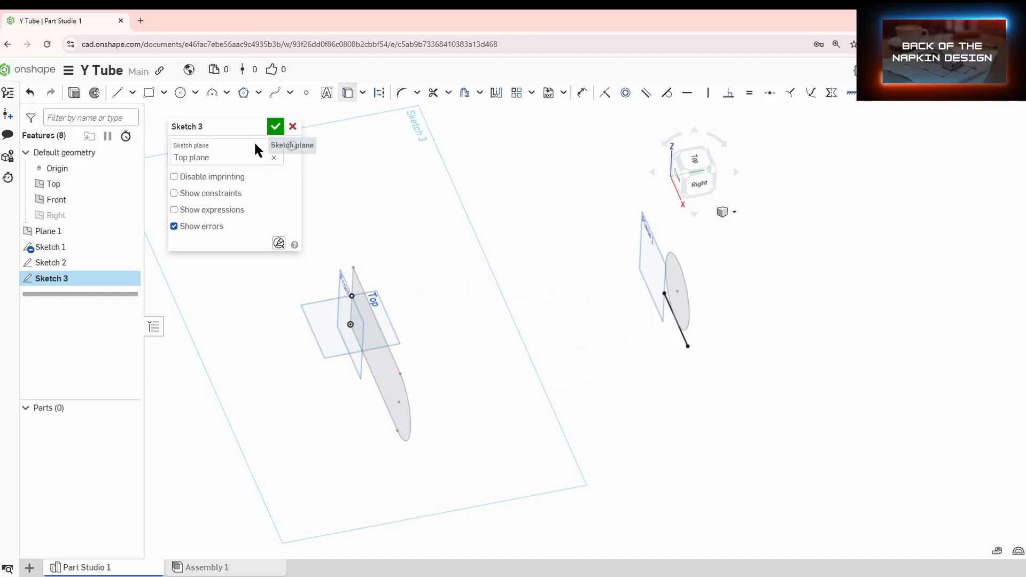
Draw a spline from the origin through five intermediate points to the left endpoint of the circle's projected line.
{"action": "left_click", "coordinate": [275, 94]}
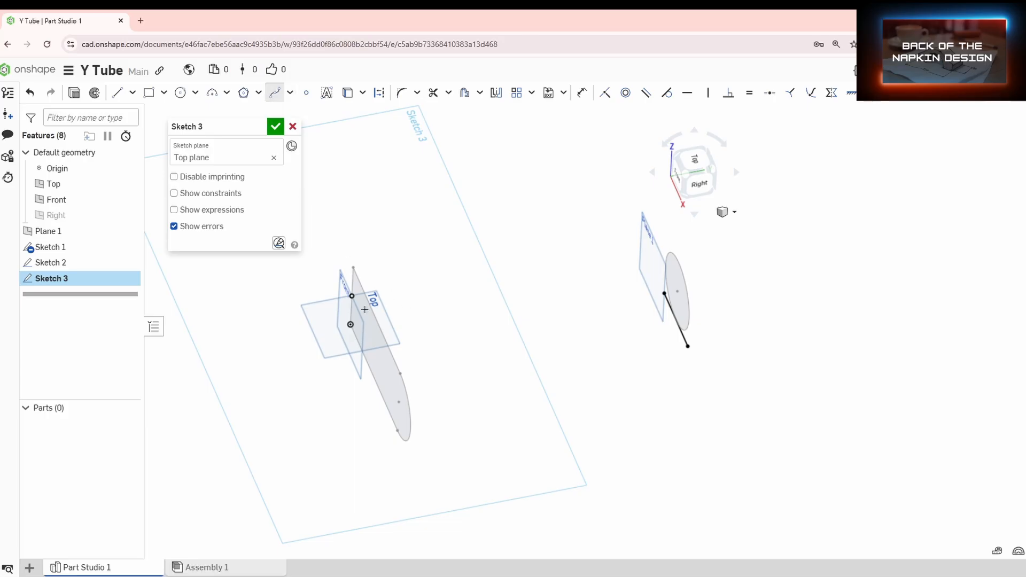
{"action": "left_click", "coordinate": [694, 161]}
{"action": "left_click", "coordinate": [502, 500]}
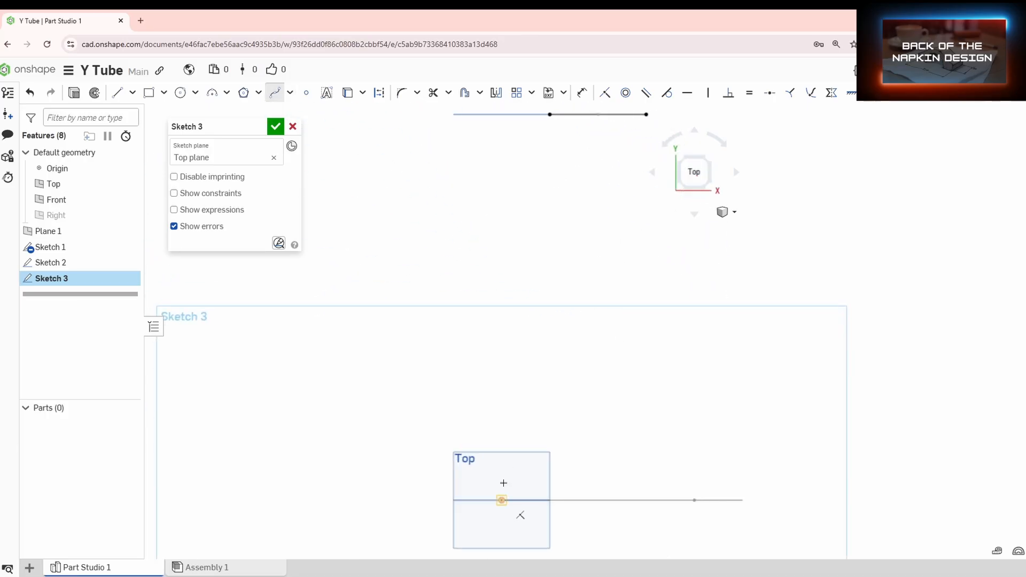
{"action": "left_click", "coordinate": [501, 427]}
{"action": "left_click", "coordinate": [523, 363]}
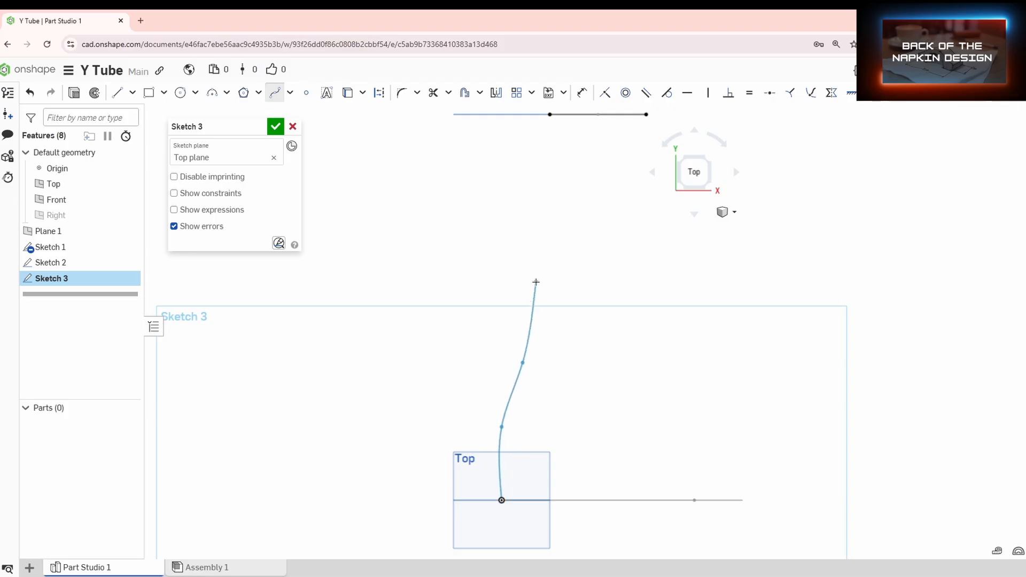
{"action": "left_click", "coordinate": [536, 281]}
{"action": "left_click", "coordinate": [559, 213]}
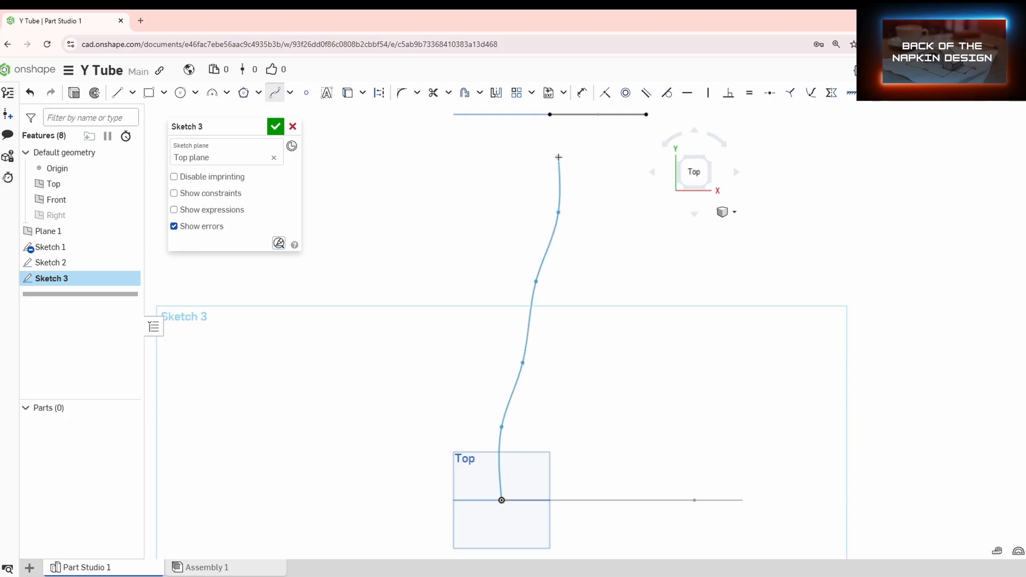
{"action": "left_click", "coordinate": [558, 158]}
{"action": "left_click", "coordinate": [550, 115]}
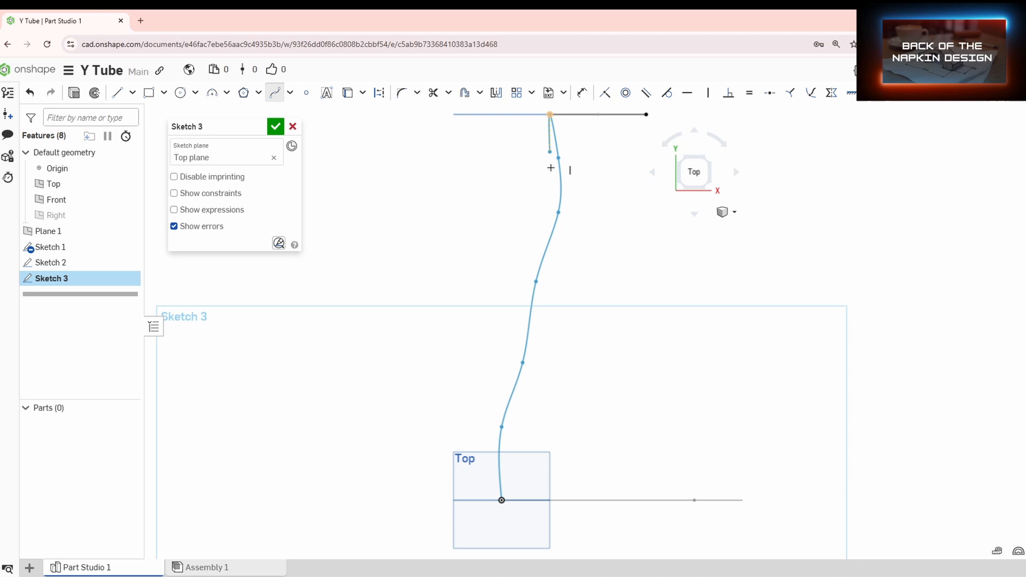
{"action": "right_click", "coordinate": [523, 229]}
{"action": "left_click", "coordinate": [533, 236]}
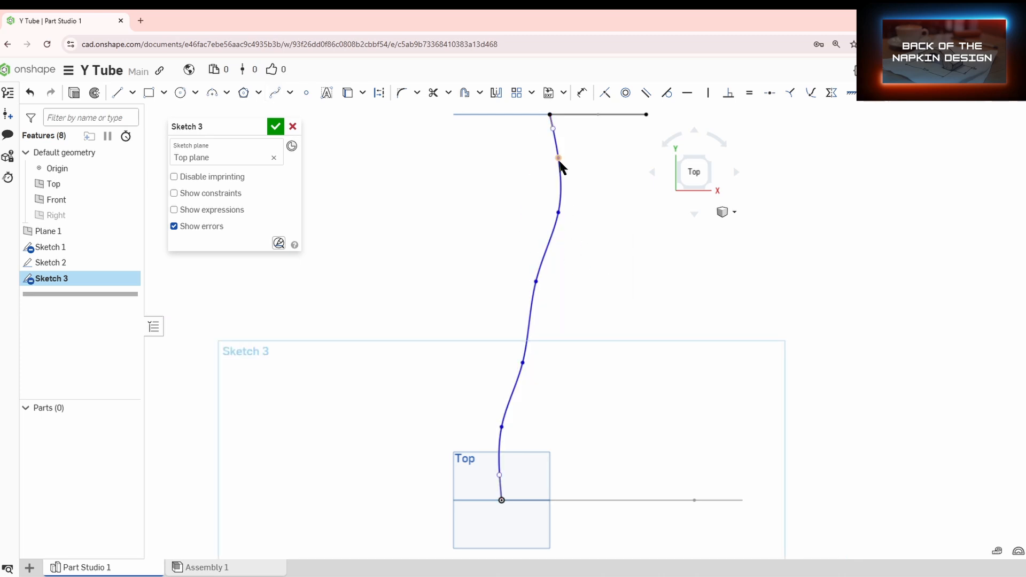
Move the two intermediate spline points nearest the projected circle slightly left to smooth that end of the curve.
{"action": "left_click_drag", "start_coordinate": [558, 159], "coordinate": [552, 162]}
{"action": "left_click_drag", "start_coordinate": [556, 213], "coordinate": [548, 215]}
{"action": "left_click", "coordinate": [521, 369]}
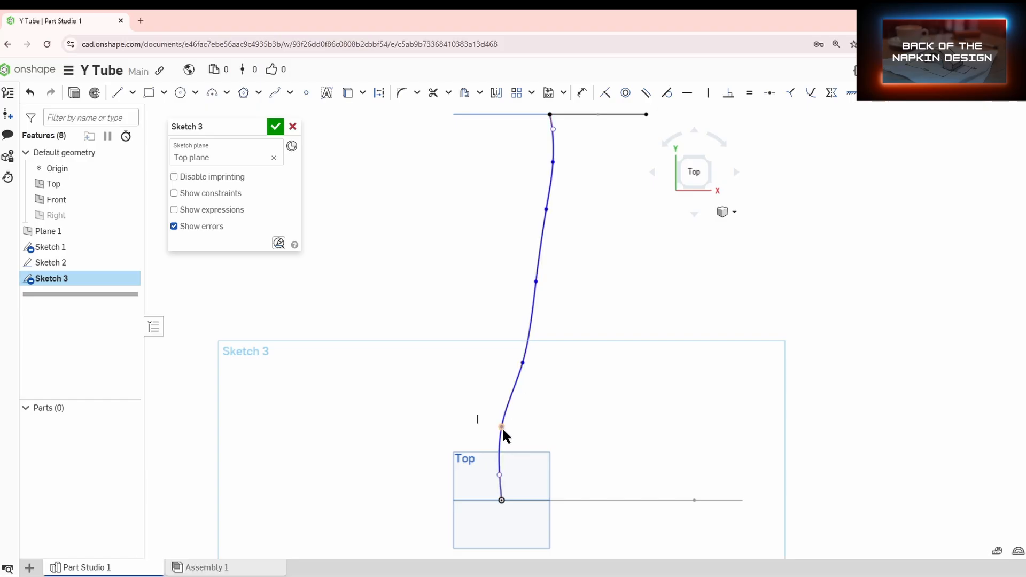
Show the sketch constraints, delete the vertical constraint on the spline point nearest the origin, and move that point slightly right.
{"action": "left_click_drag", "start_coordinate": [502, 426], "coordinate": [501, 422]}
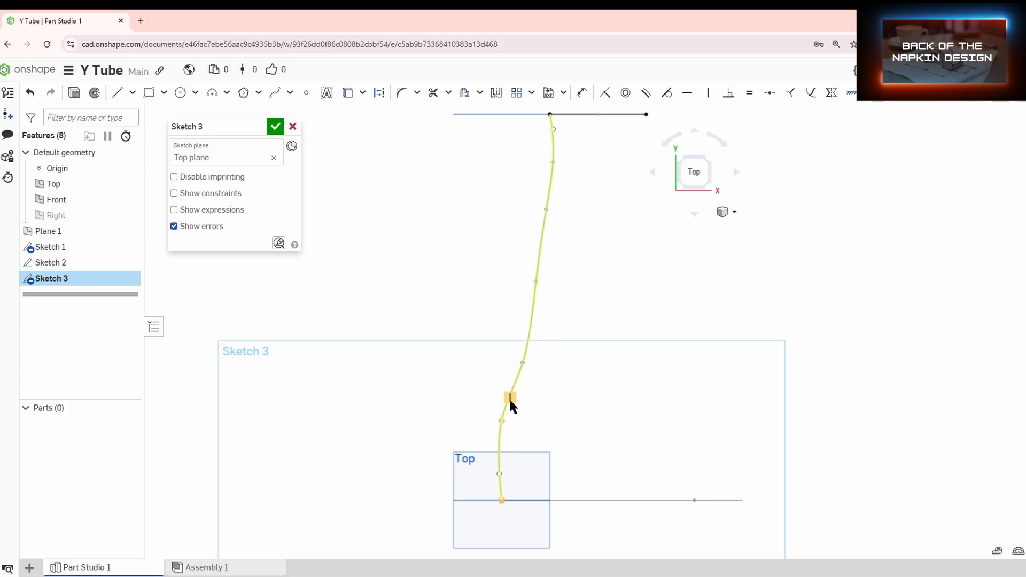
{"action": "left_click", "coordinate": [174, 193]}
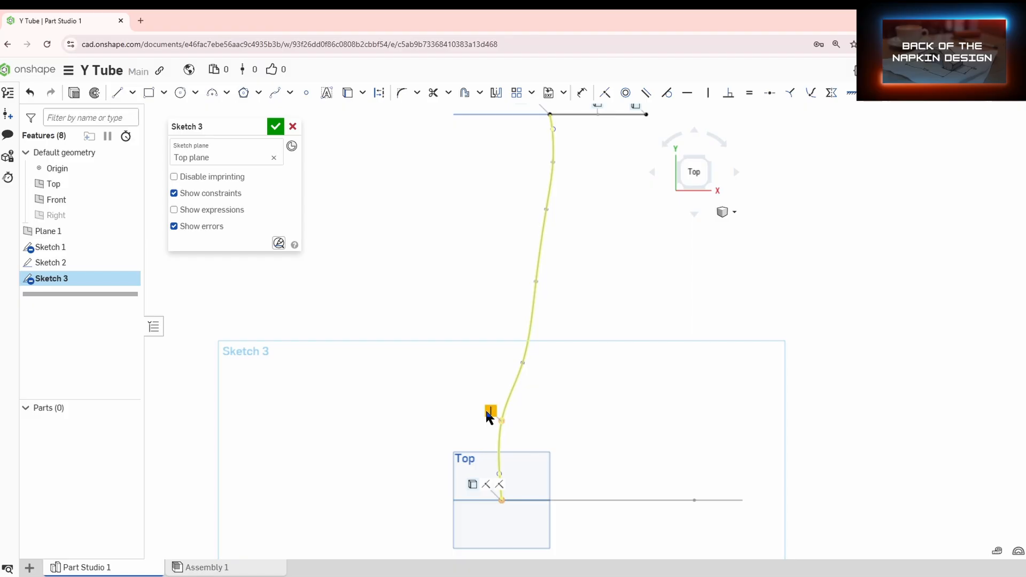
{"action": "key", "text": "Delete"}
{"action": "left_click_drag", "start_coordinate": [501, 421], "coordinate": [506, 420]}
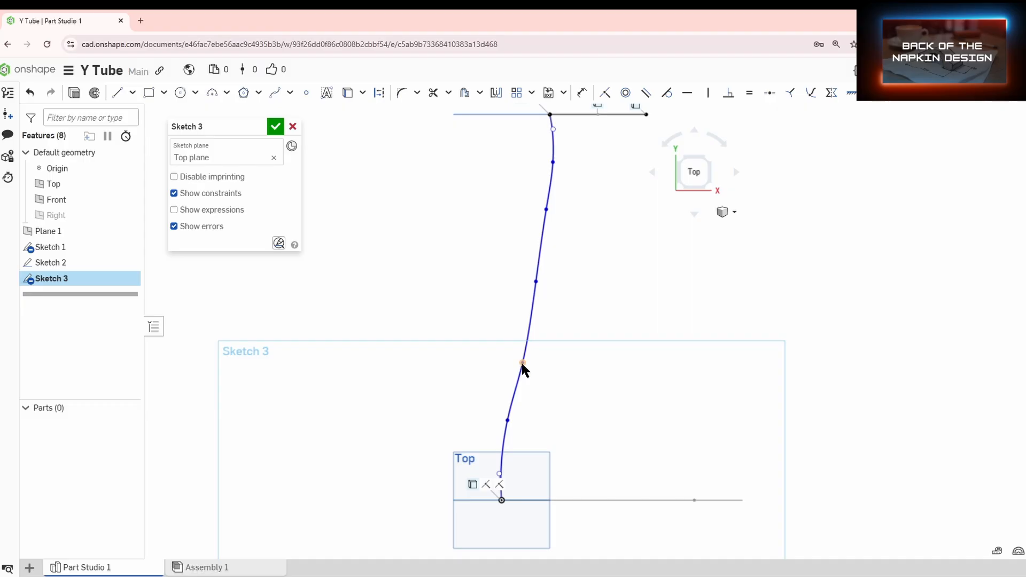
Smooth the spline by adjusting its second point from the origin and the one nearest the projected circle, and finish the sketch.
{"action": "mouse_move", "coordinate": [521, 364]}
{"action": "left_mouse_down"}
{"action": "mouse_move", "coordinate": [522, 374]}
{"action": "mouse_move", "coordinate": [521, 359]}
{"action": "left_mouse_up"}
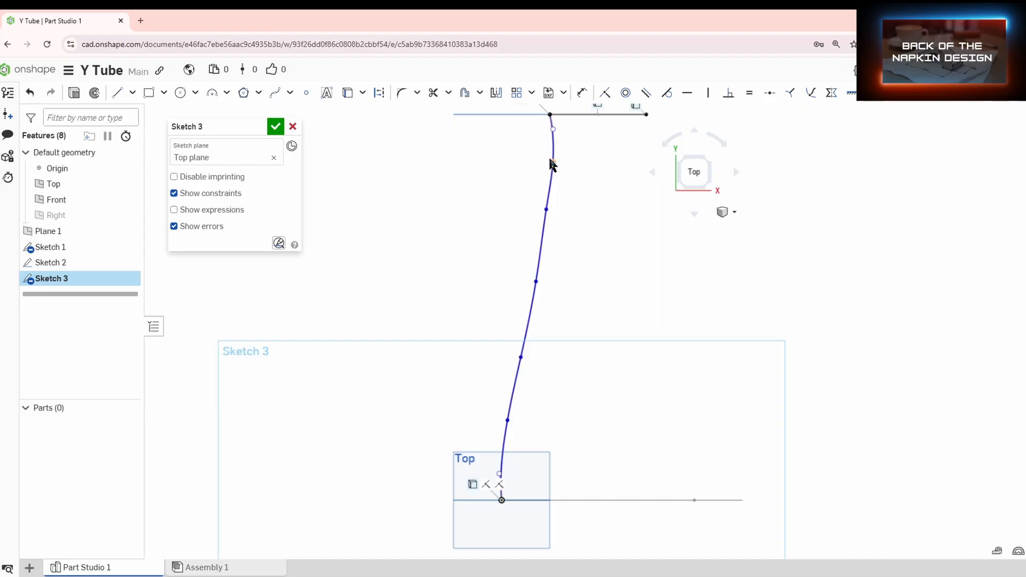
{"action": "left_click_drag", "start_coordinate": [552, 161], "coordinate": [548, 159]}
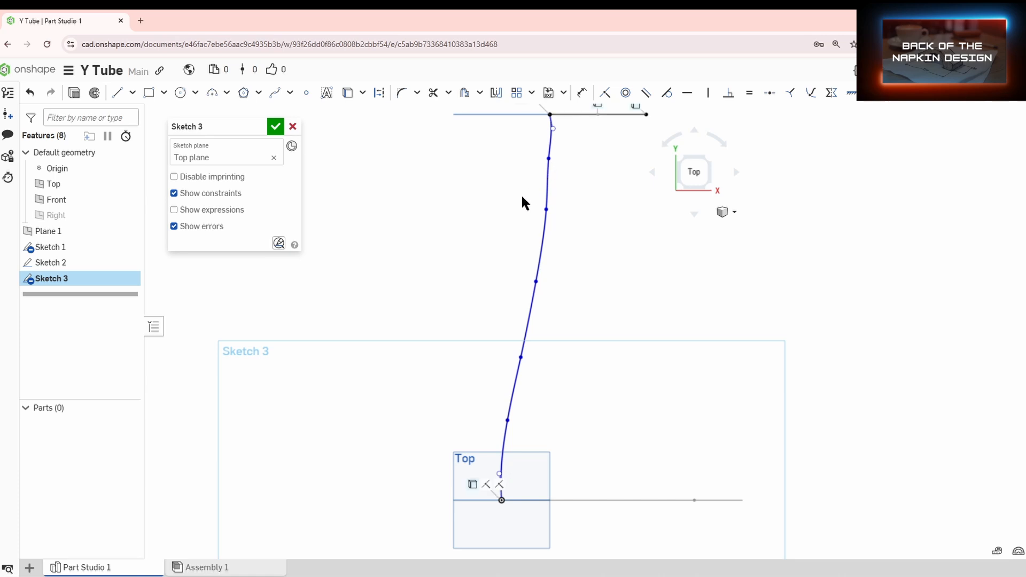
{"action": "left_click", "coordinate": [276, 127]}
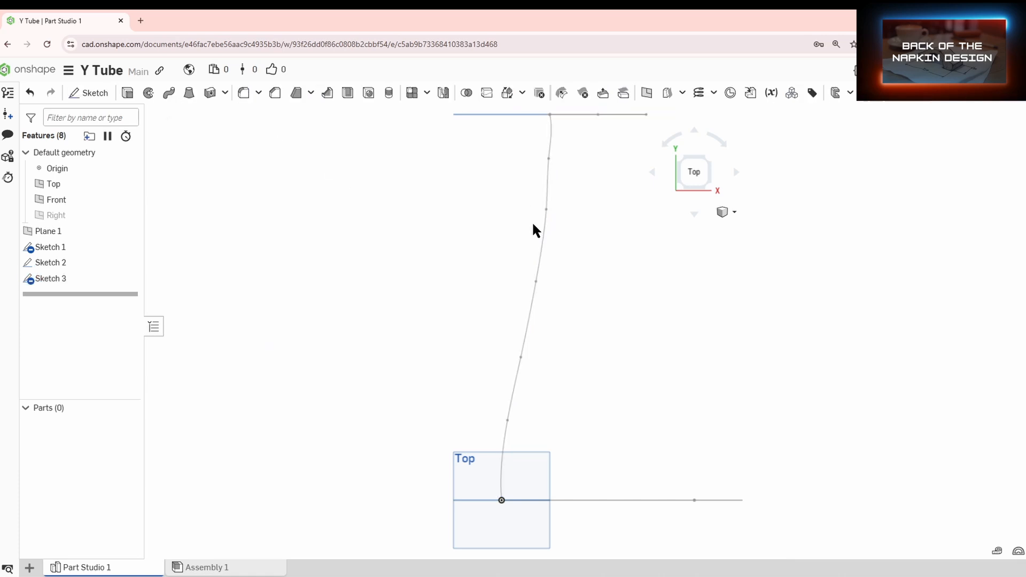
Start a new solid loft from the round-ended profile face to the circle face on the offset plane.
{"action": "scroll", "coordinate": [534, 221], "scroll_direction": "down", "scroll_amount": 3}
{"action": "right_click_drag", "start_coordinate": [640, 294], "coordinate": [578, 283]}
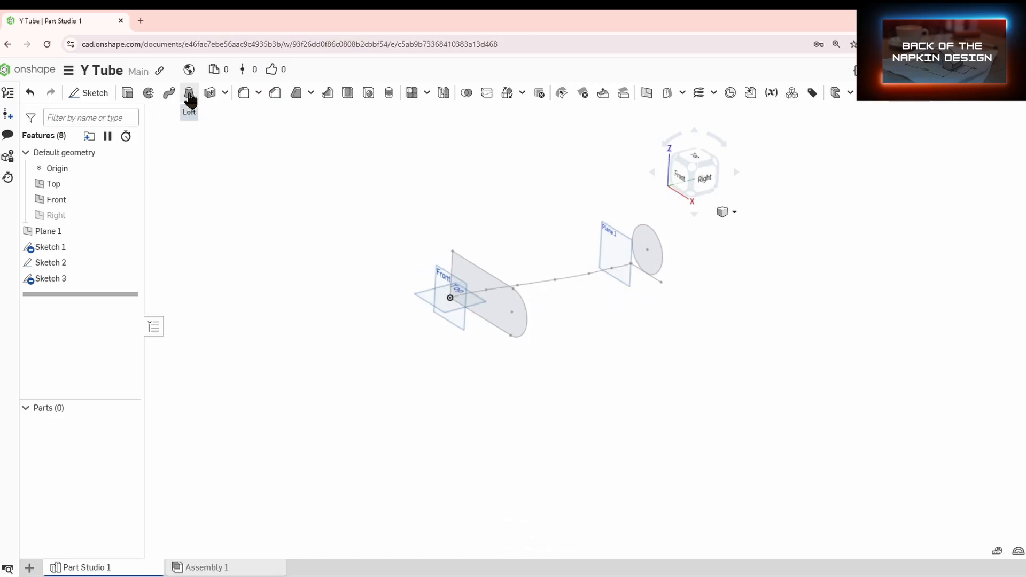
{"action": "left_click", "coordinate": [189, 95]}
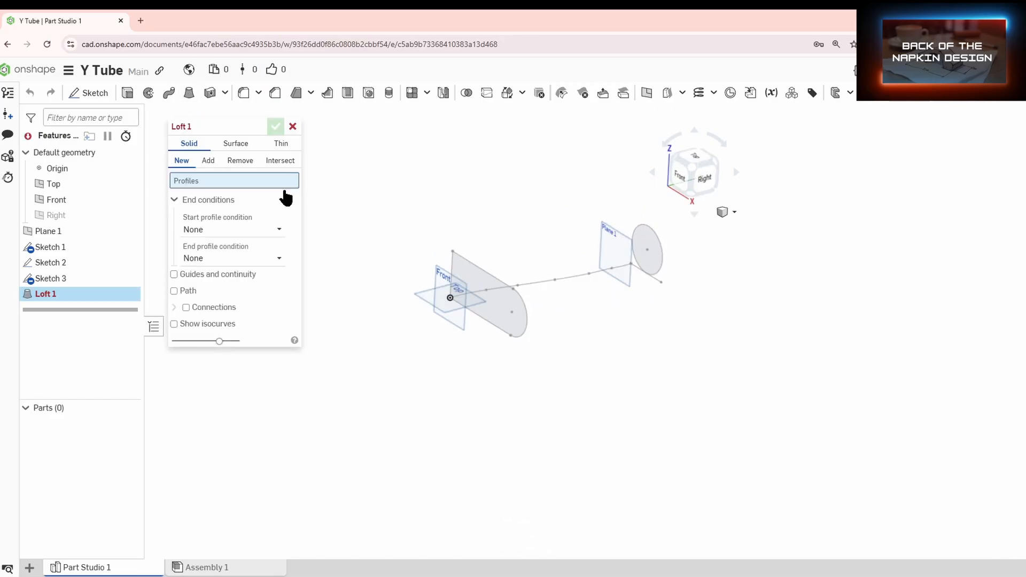
{"action": "left_click", "coordinate": [464, 255]}
{"action": "left_click", "coordinate": [642, 229]}
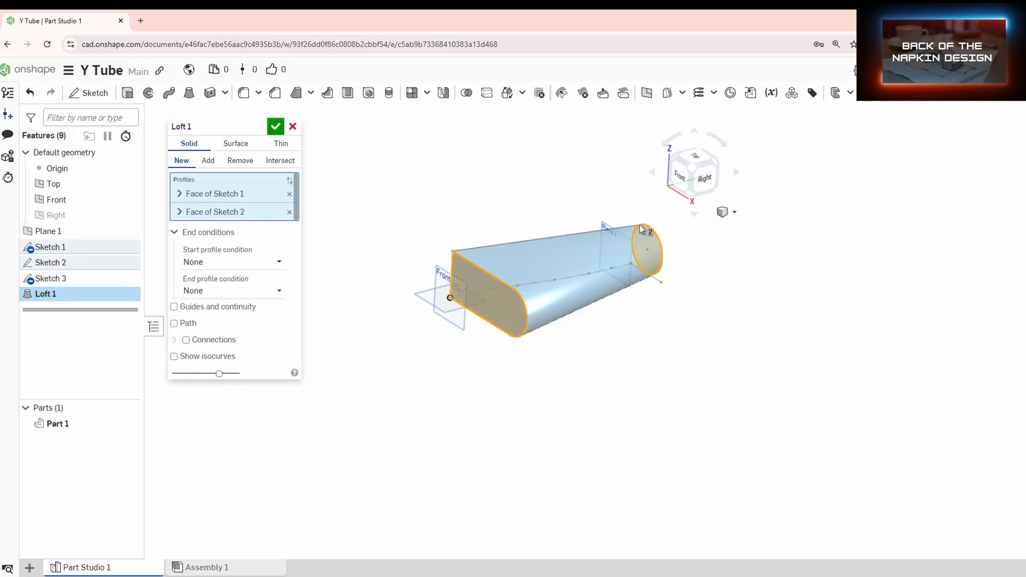
Try guiding the loft along the spline with a Normal to profile start condition, and remove the spline from the guides.
{"action": "left_click", "coordinate": [199, 307]}
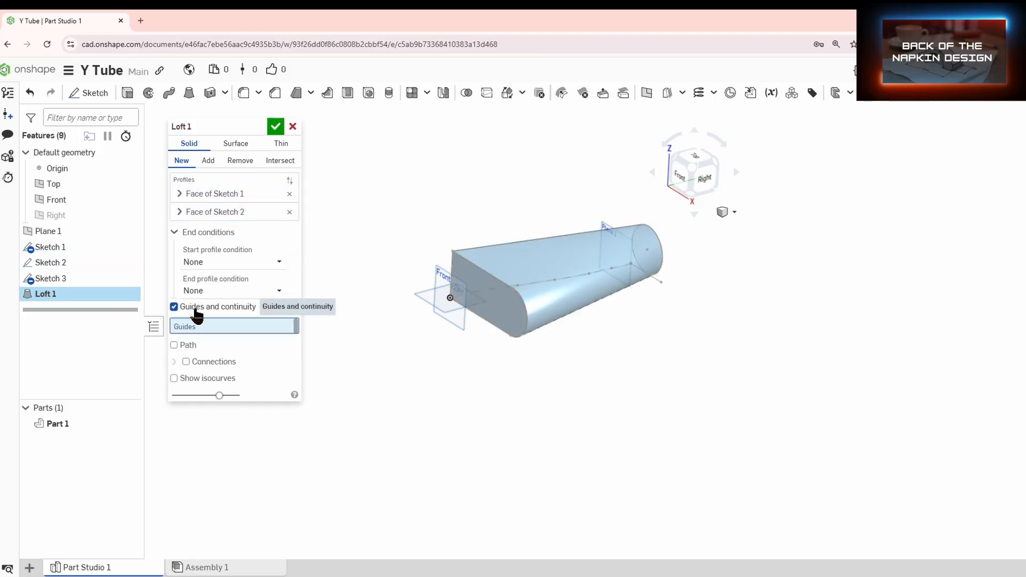
{"action": "left_click", "coordinate": [541, 287]}
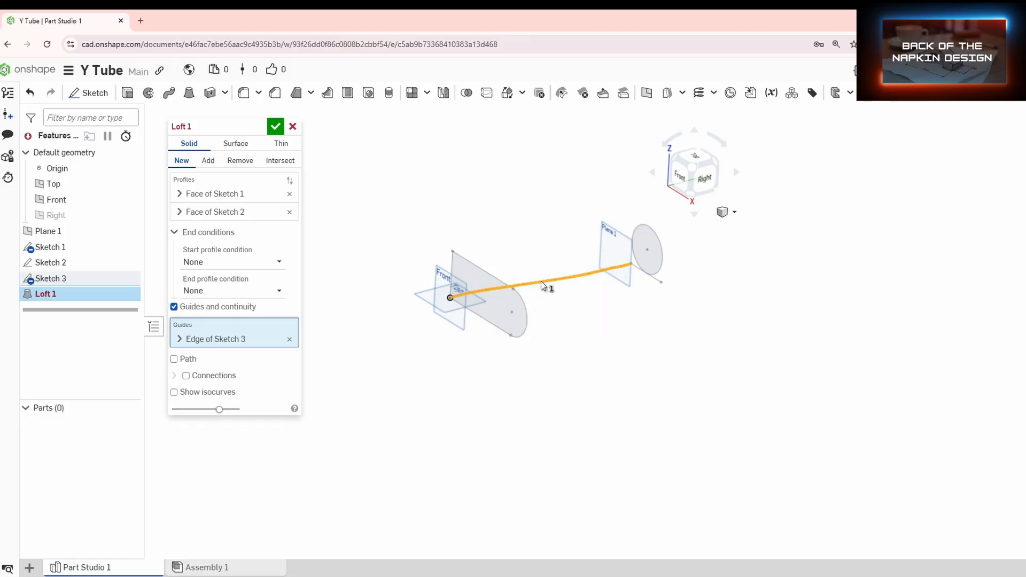
{"action": "left_click", "coordinate": [216, 263]}
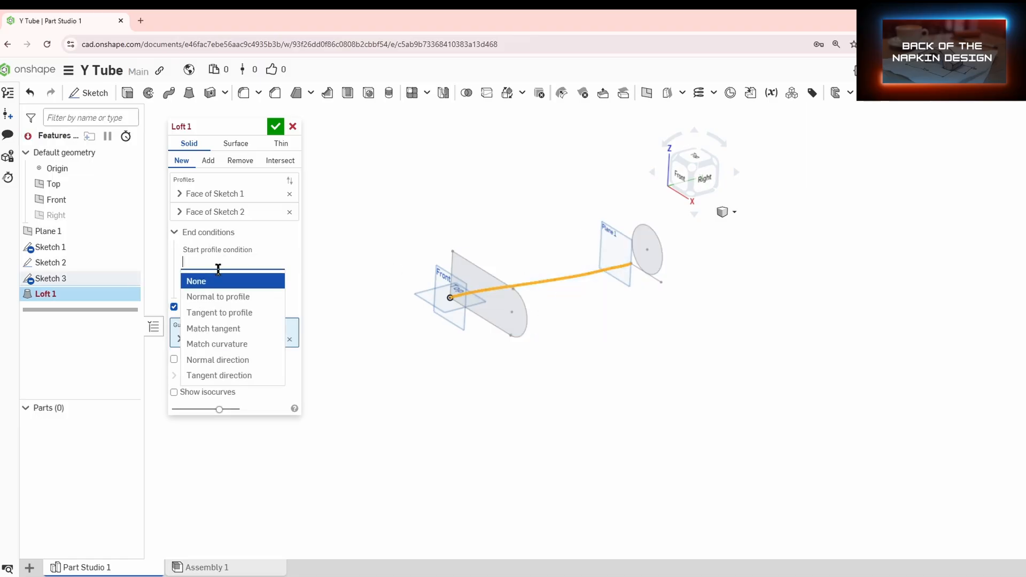
{"action": "left_click", "coordinate": [217, 297]}
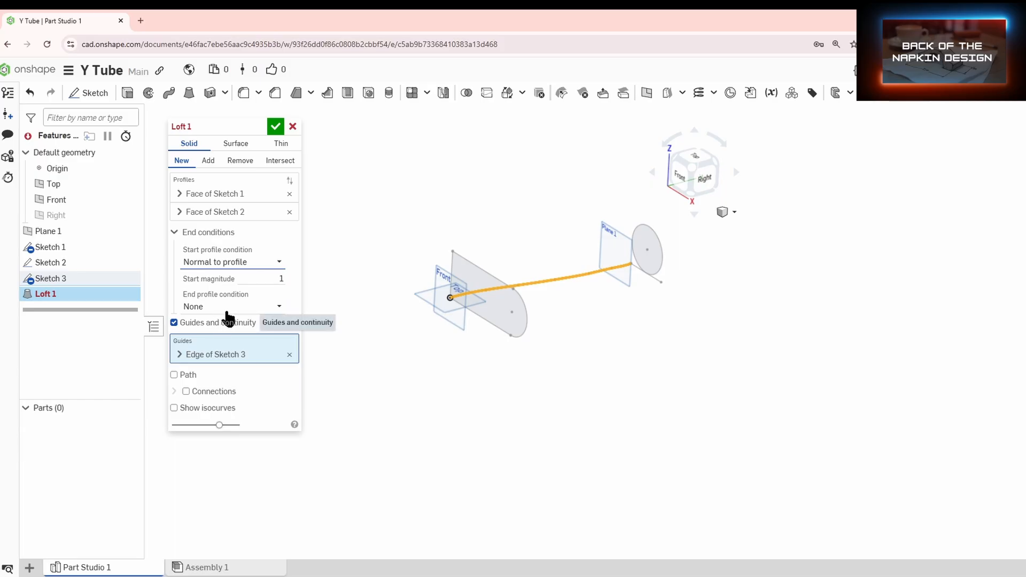
{"action": "left_click", "coordinate": [289, 354]}
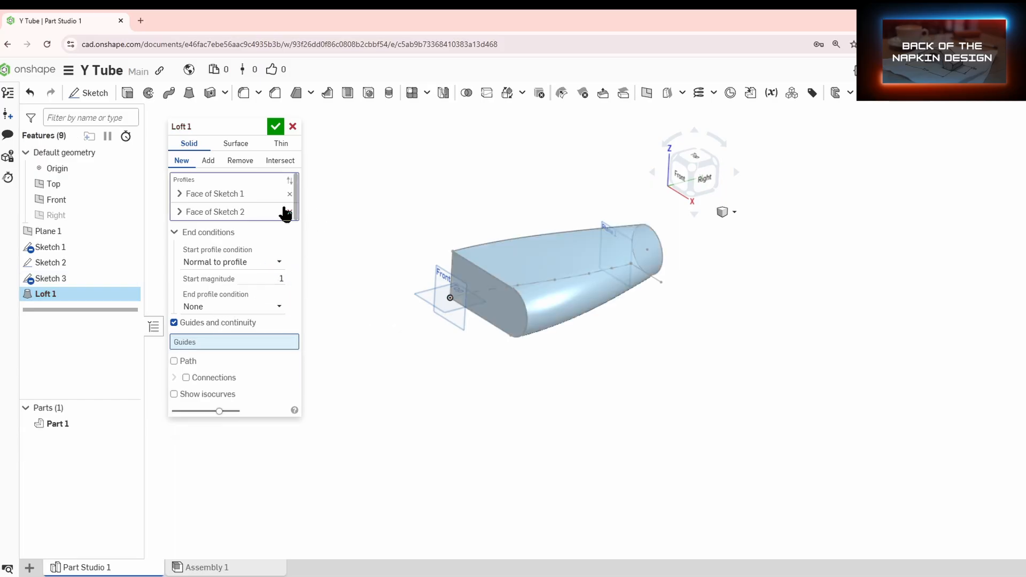
Set the loft's start profile condition to Tangent to profile, inspect the shape, and accept the loft.
{"action": "right_click_drag", "start_coordinate": [403, 248], "coordinate": [378, 248]}
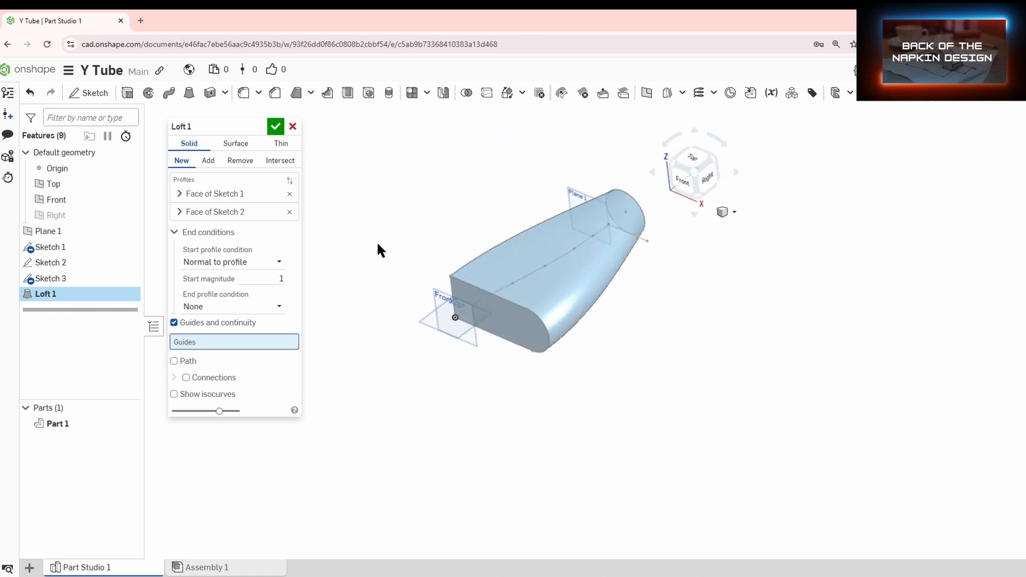
{"action": "left_click", "coordinate": [240, 264]}
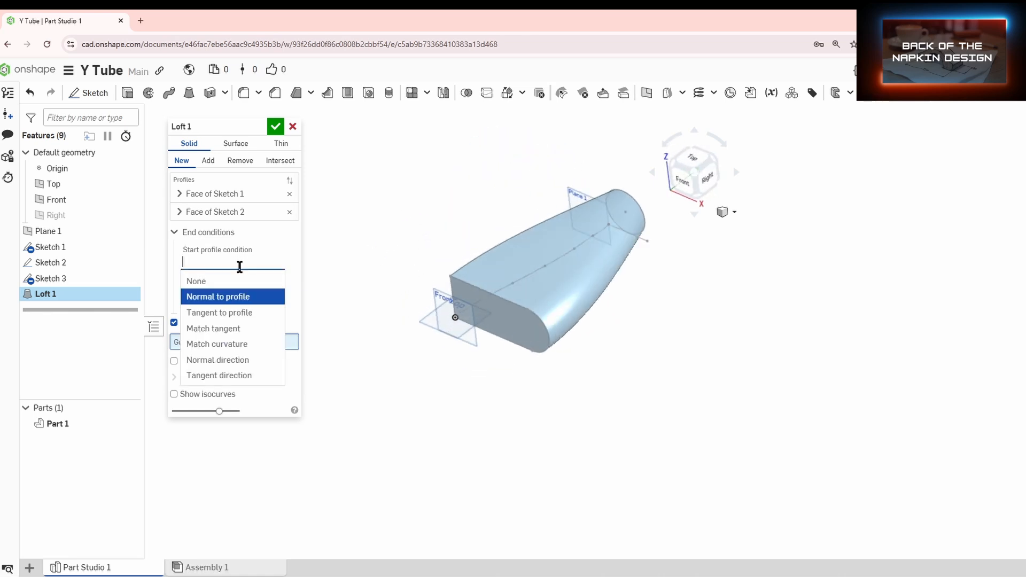
{"action": "left_click", "coordinate": [236, 312]}
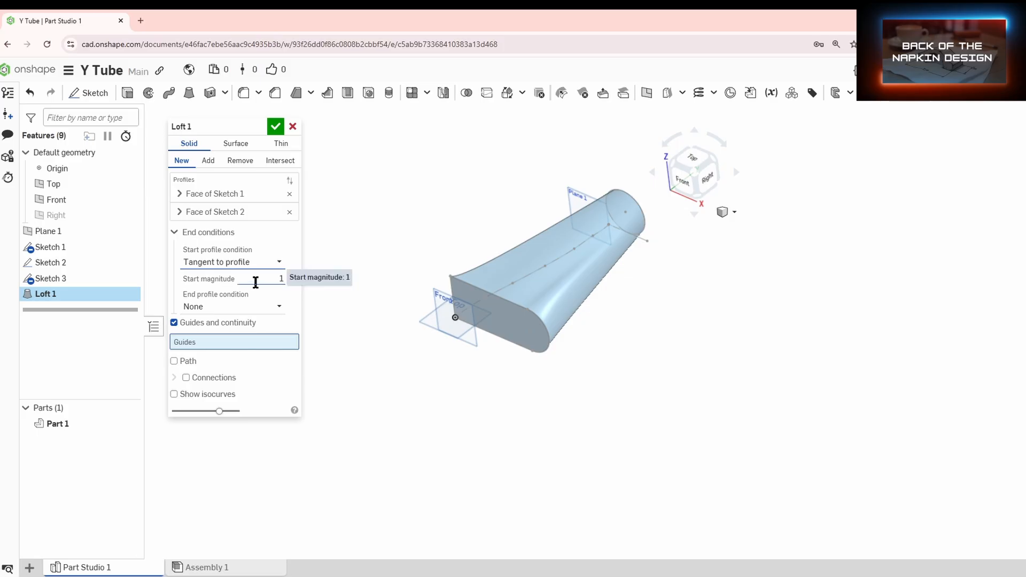
{"action": "right_click_drag", "start_coordinate": [380, 304], "coordinate": [411, 337]}
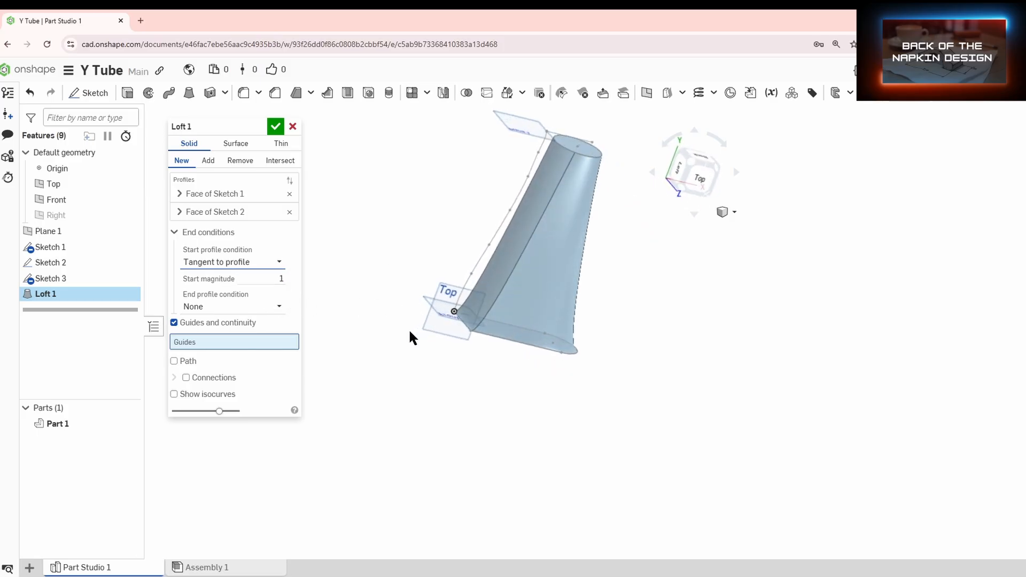
{"action": "left_click", "coordinate": [234, 262]}
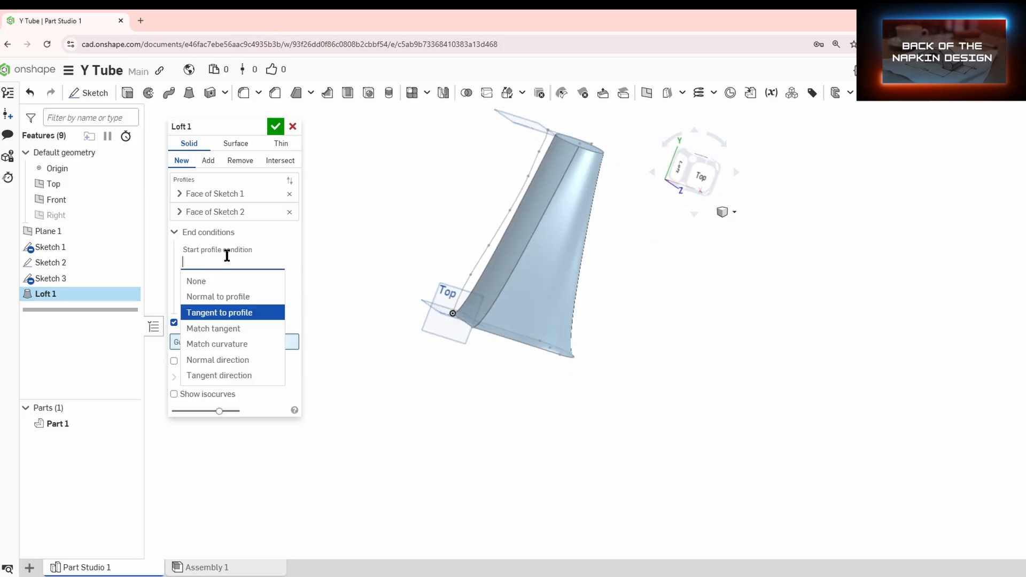
{"action": "left_click", "coordinate": [223, 281]}
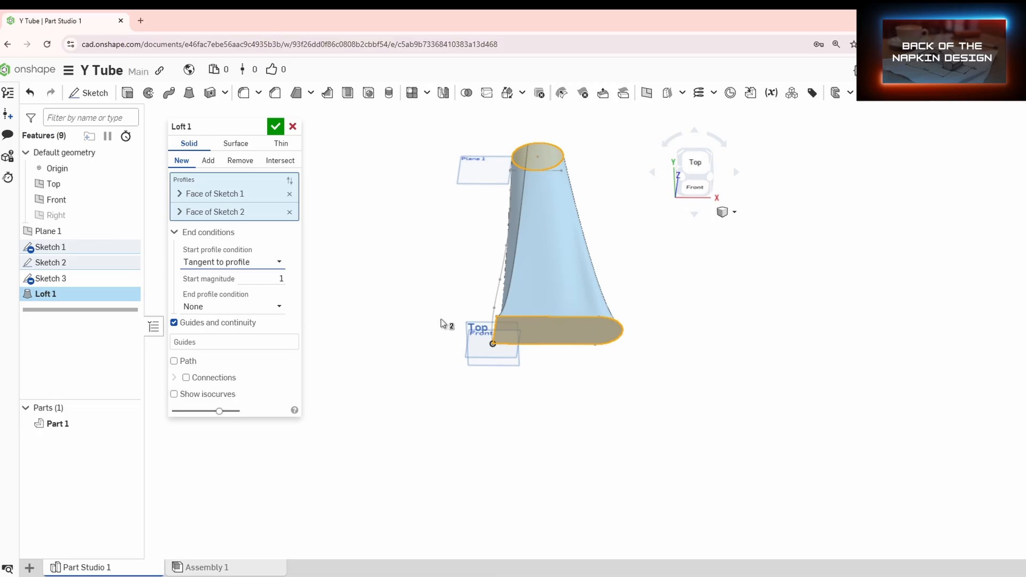
{"action": "right_click_drag", "start_coordinate": [441, 317], "coordinate": [434, 309]}
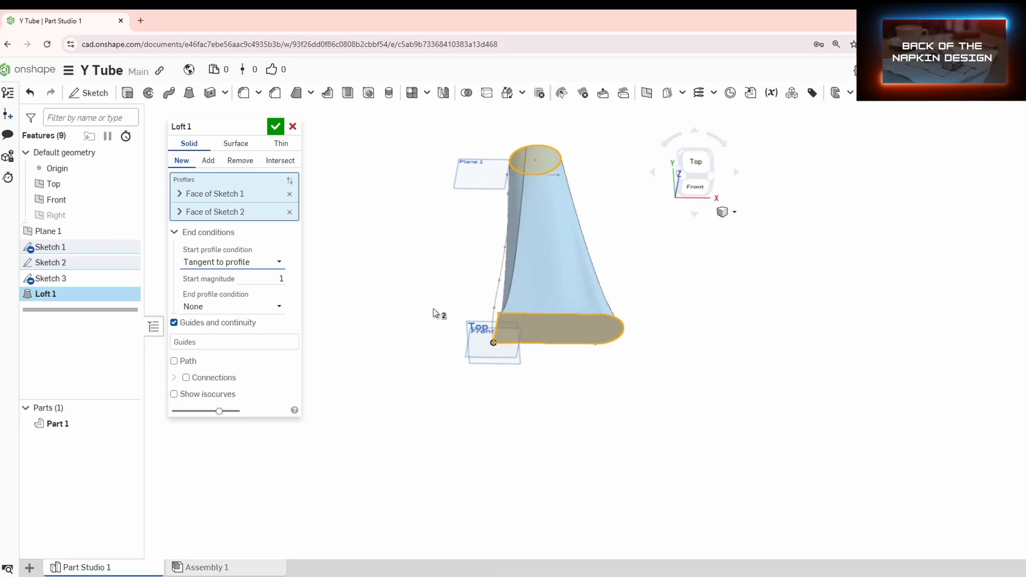
{"action": "left_click", "coordinate": [276, 127]}
Show the hidden Right plane and mirror the lofted part about it as a new part.
{"action": "right_click_drag", "start_coordinate": [413, 194], "coordinate": [486, 249]}
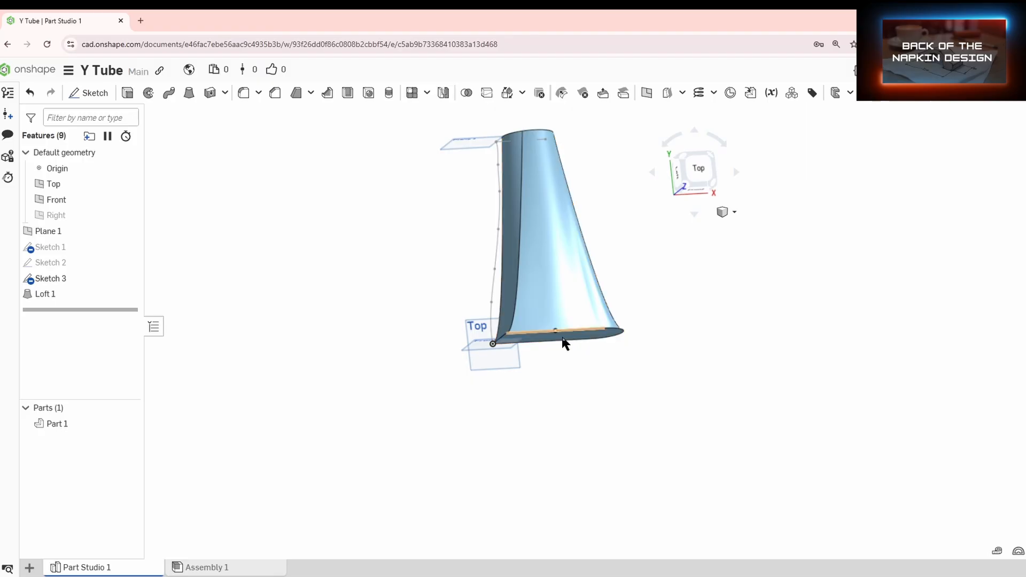
{"action": "left_click", "coordinate": [443, 92]}
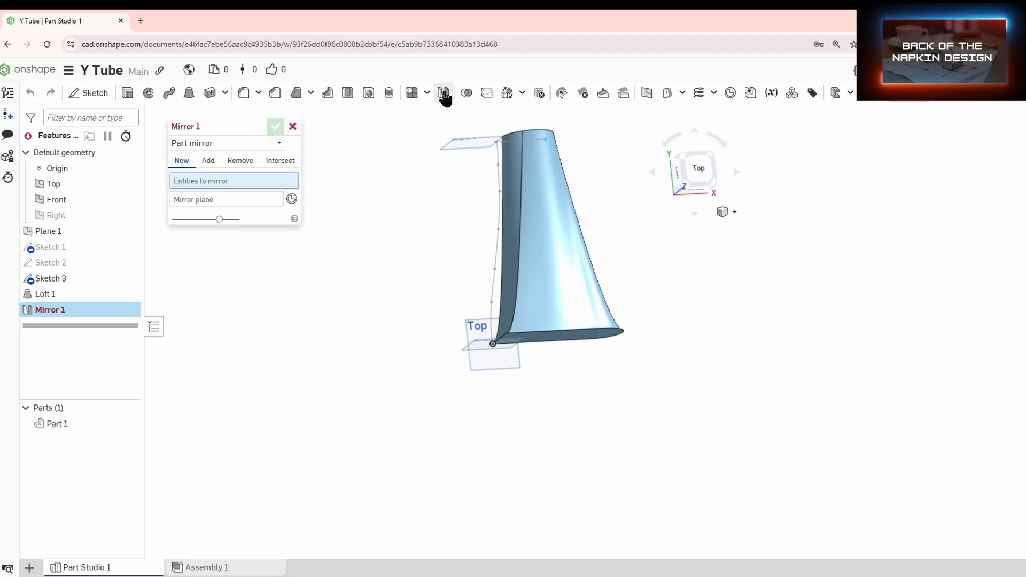
{"action": "left_click", "coordinate": [537, 227]}
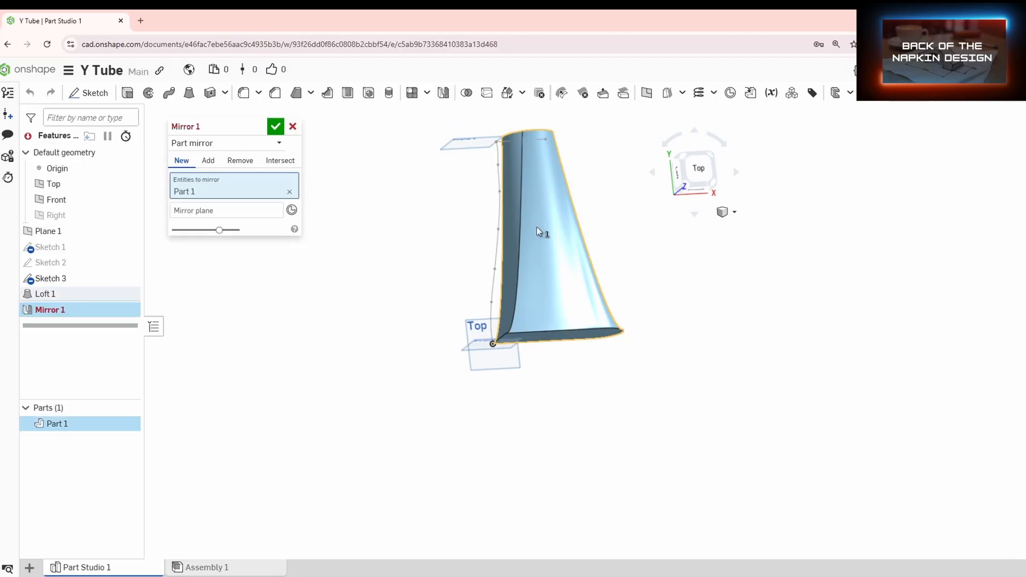
{"action": "left_click", "coordinate": [223, 210]}
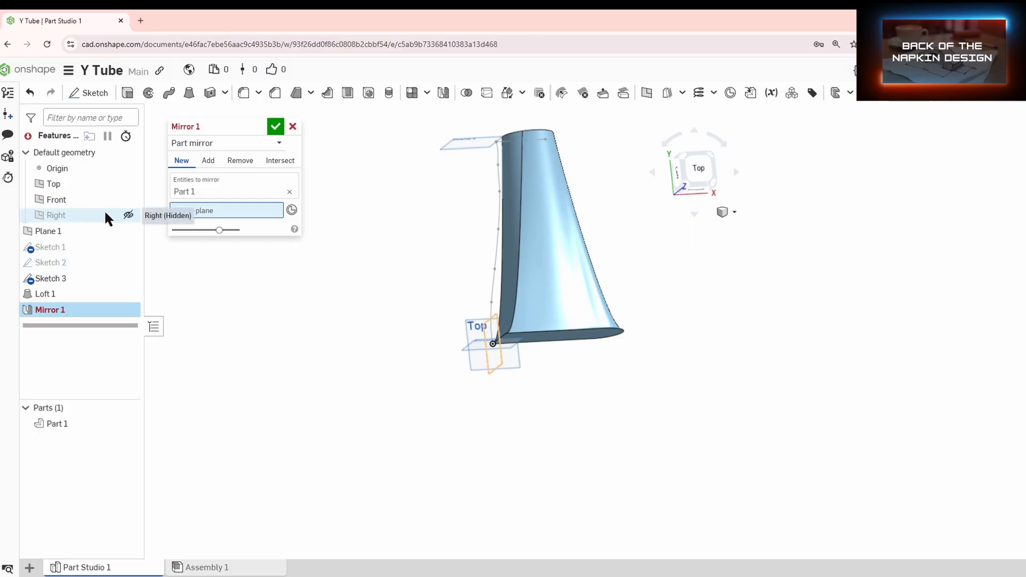
{"action": "left_click", "coordinate": [129, 216]}
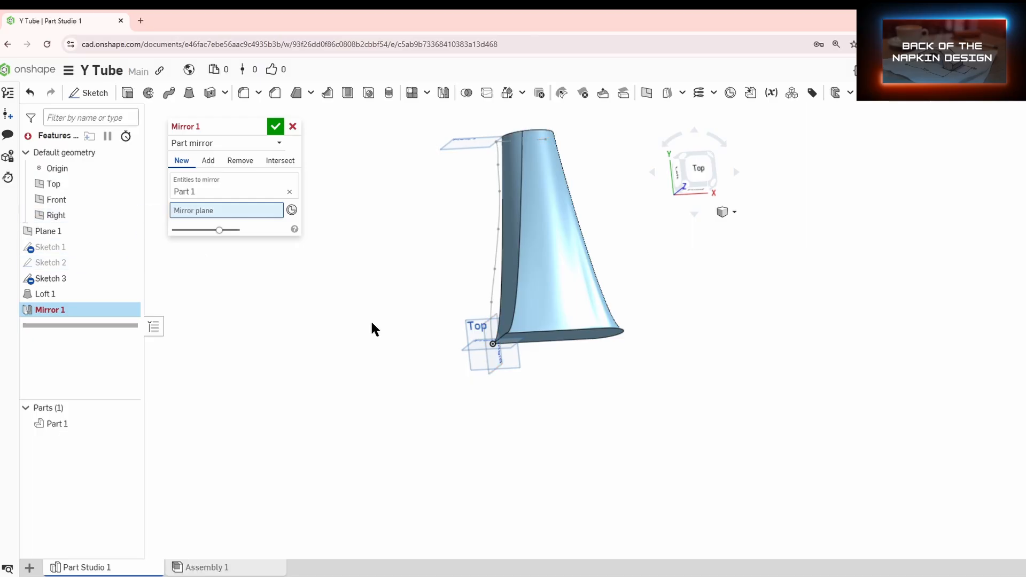
{"action": "left_click", "coordinate": [490, 371]}
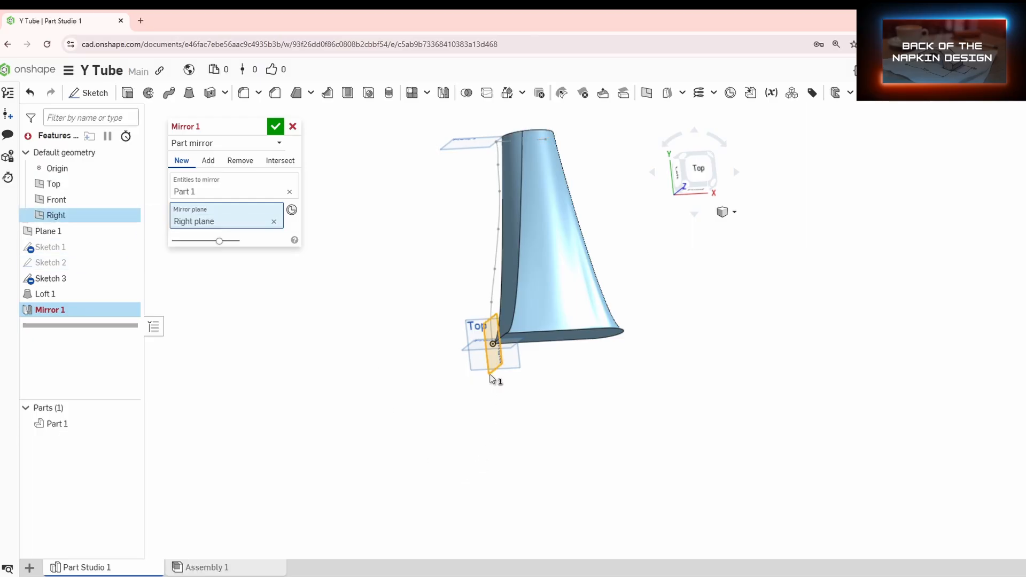
{"action": "left_click", "coordinate": [275, 128]}
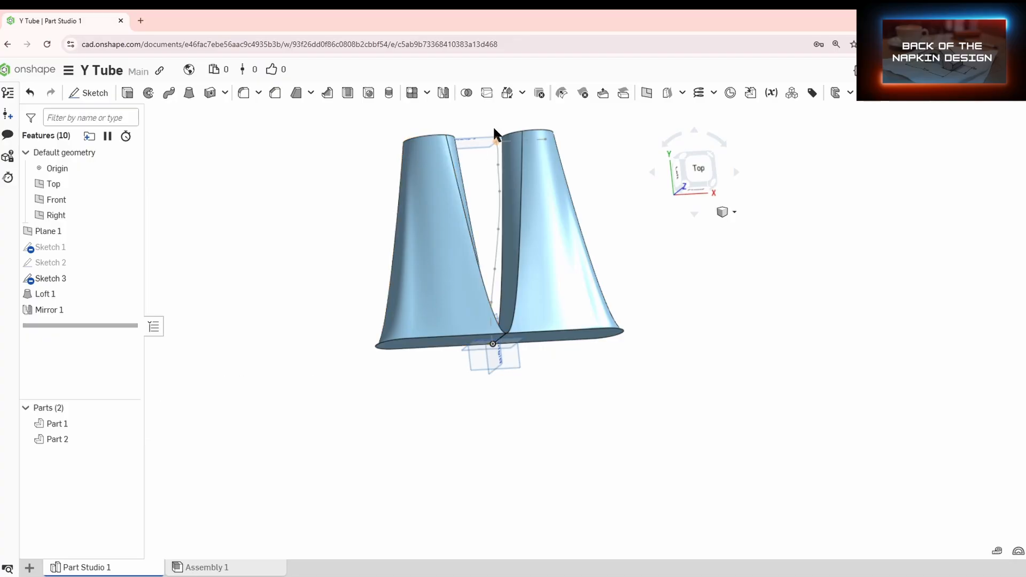
Transform the mirrored part using Translate by XYZ, moving it 3 in along X so it overlaps the original.
{"action": "left_click", "coordinate": [509, 96]}
{"action": "left_click", "coordinate": [445, 218]}
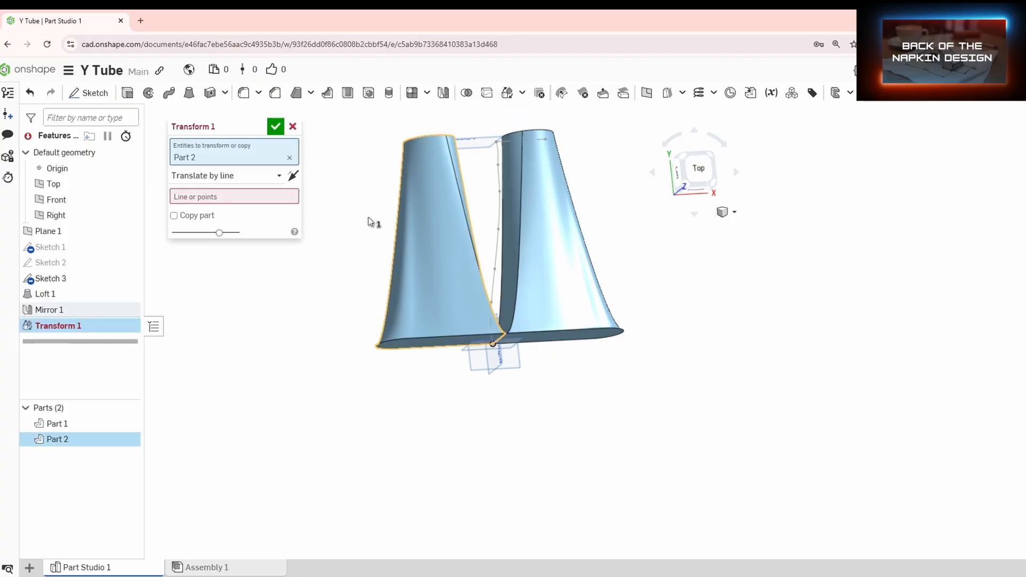
{"action": "left_click", "coordinate": [220, 196]}
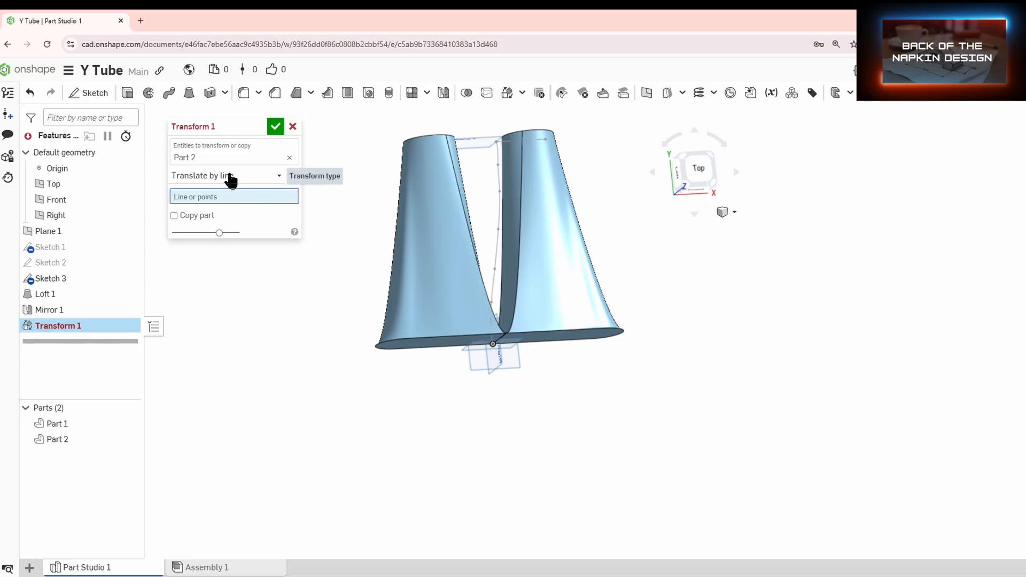
{"action": "left_click", "coordinate": [278, 176]}
{"action": "left_click", "coordinate": [226, 228]}
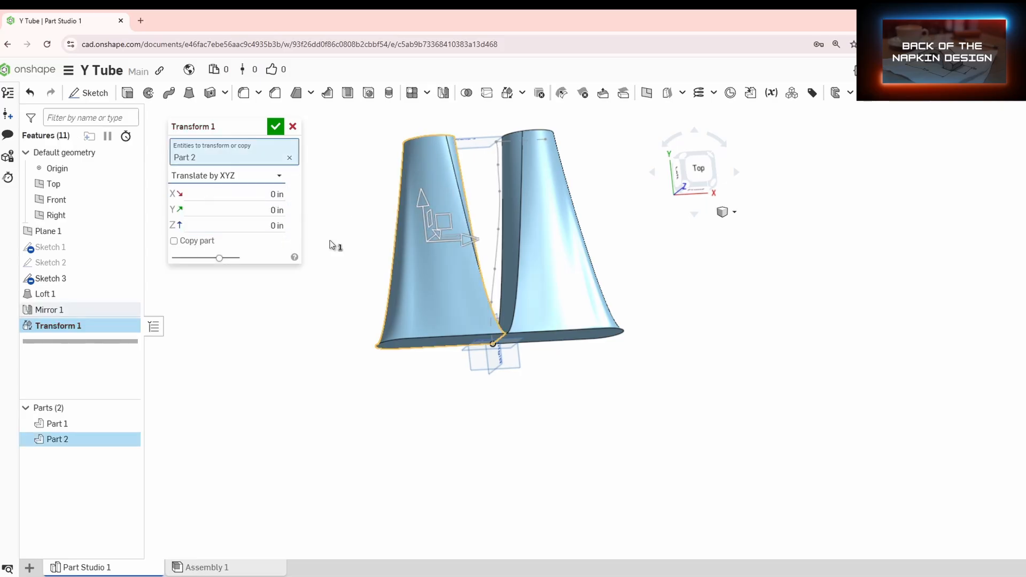
{"action": "left_click_drag", "start_coordinate": [467, 239], "coordinate": [497, 239]}
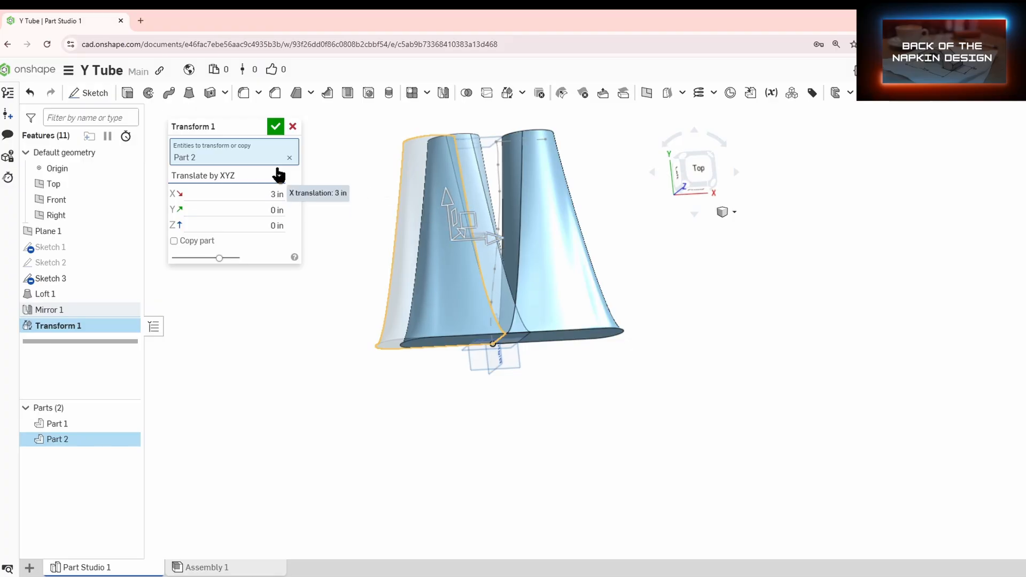
{"action": "left_click", "coordinate": [276, 126]}
Join the mirrored part and the original lofted part with a Boolean union.
{"action": "right_click_drag", "start_coordinate": [453, 225], "coordinate": [488, 271]}
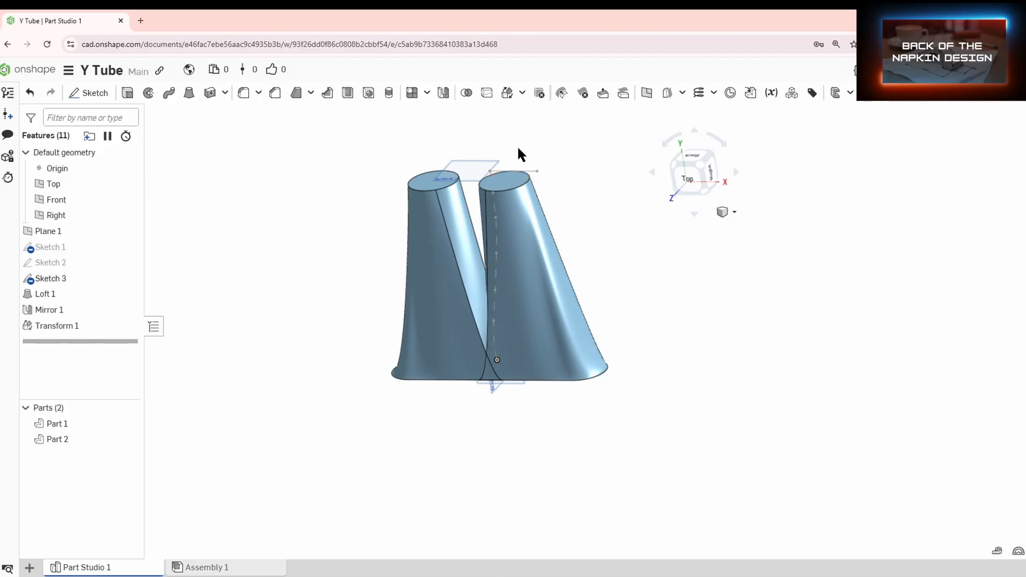
{"action": "left_click", "coordinate": [468, 97]}
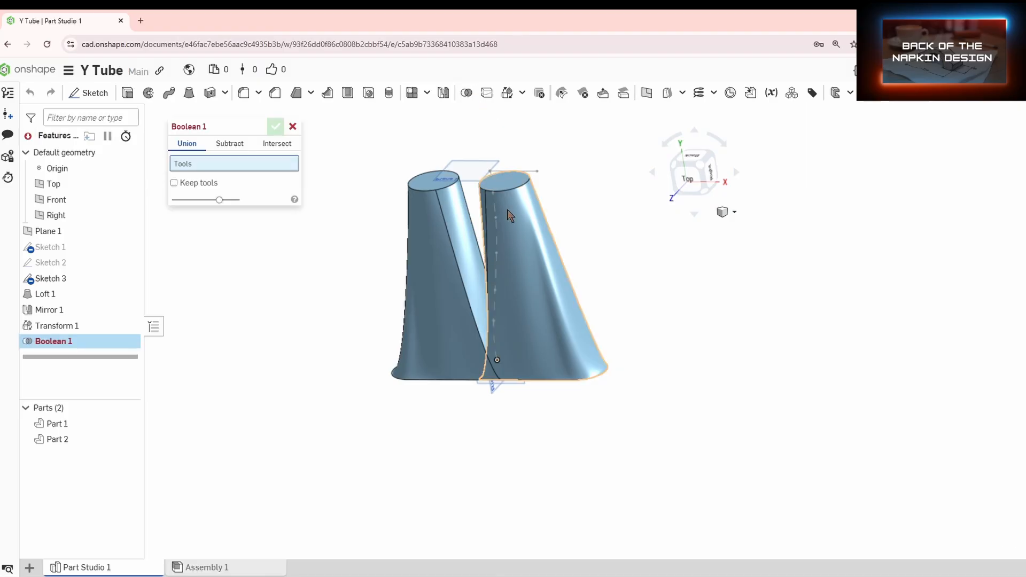
{"action": "left_click", "coordinate": [448, 229]}
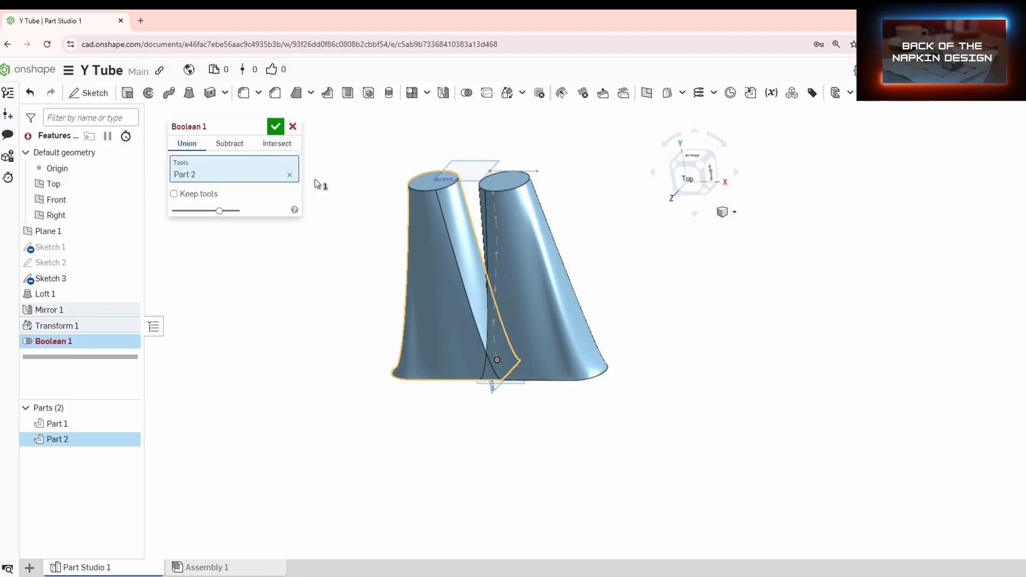
{"action": "left_click", "coordinate": [541, 241]}
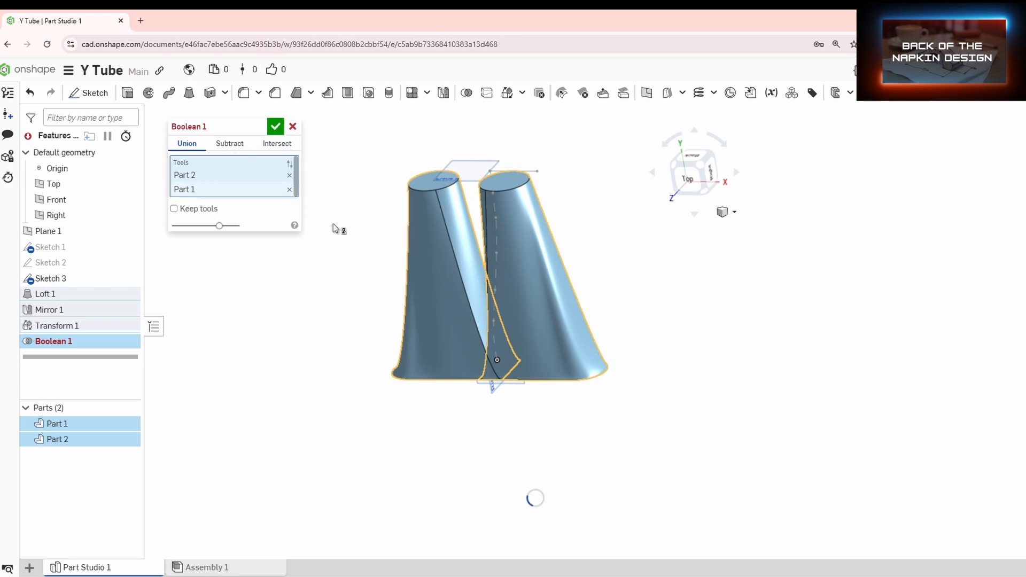
{"action": "left_click", "coordinate": [275, 127]}
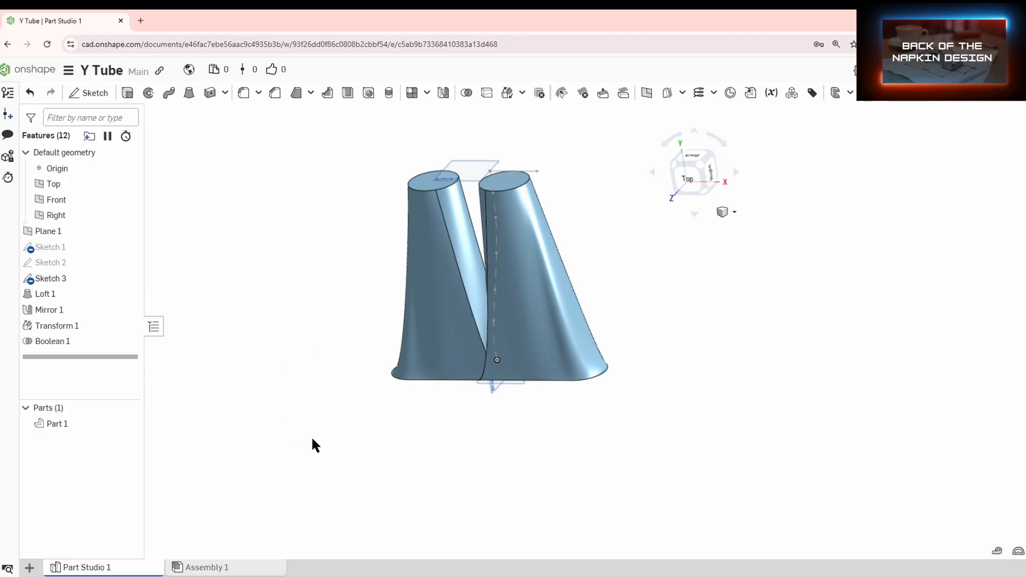
Fillet the inner edge in the crotch where the two tube legs meet, adjusting the fillet radius.
{"action": "right_click_drag", "start_coordinate": [313, 445], "coordinate": [293, 196]}
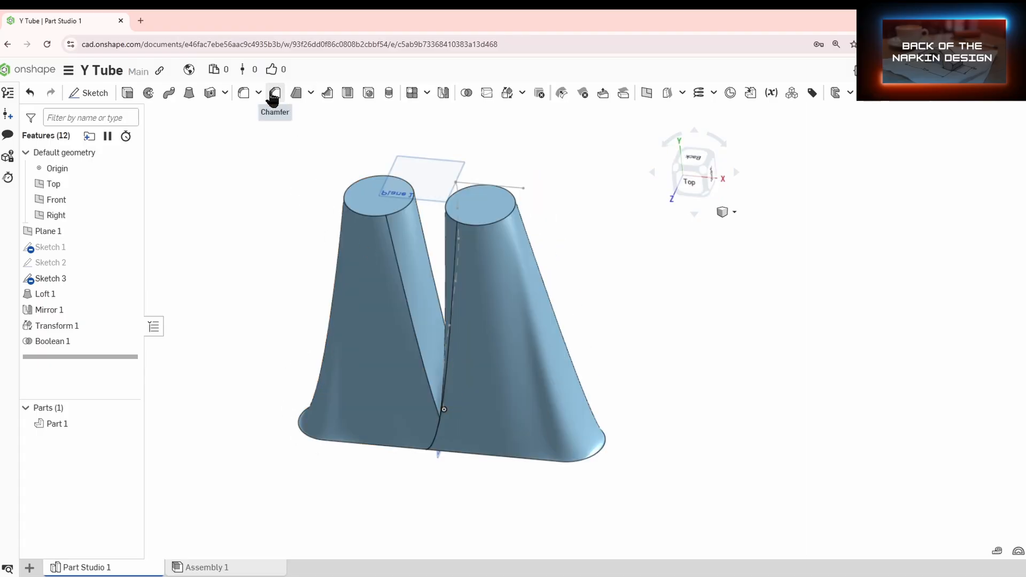
{"action": "left_click", "coordinate": [246, 96]}
{"action": "right_click_drag", "start_coordinate": [385, 291], "coordinate": [457, 340]}
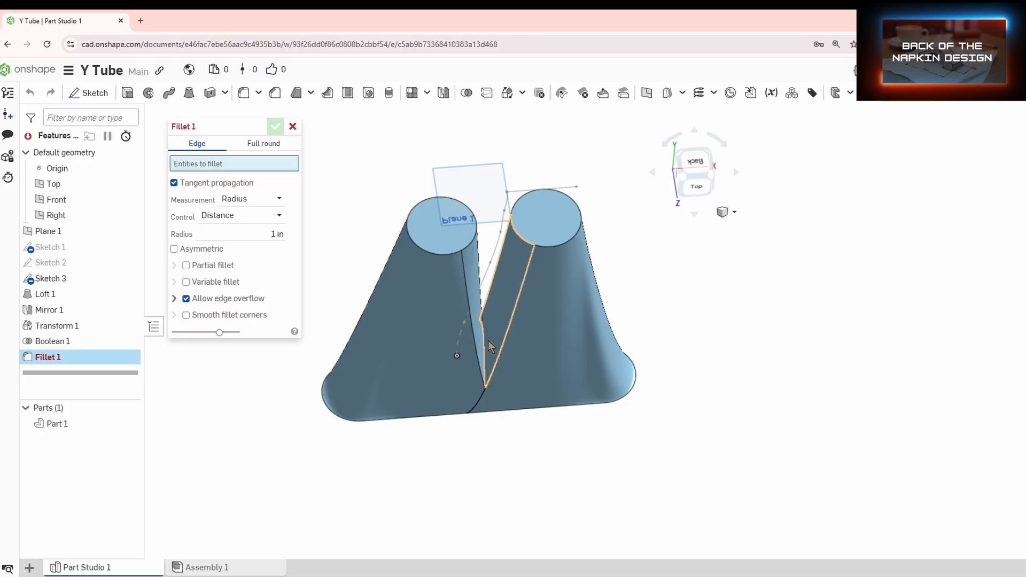
{"action": "left_click", "coordinate": [485, 347]}
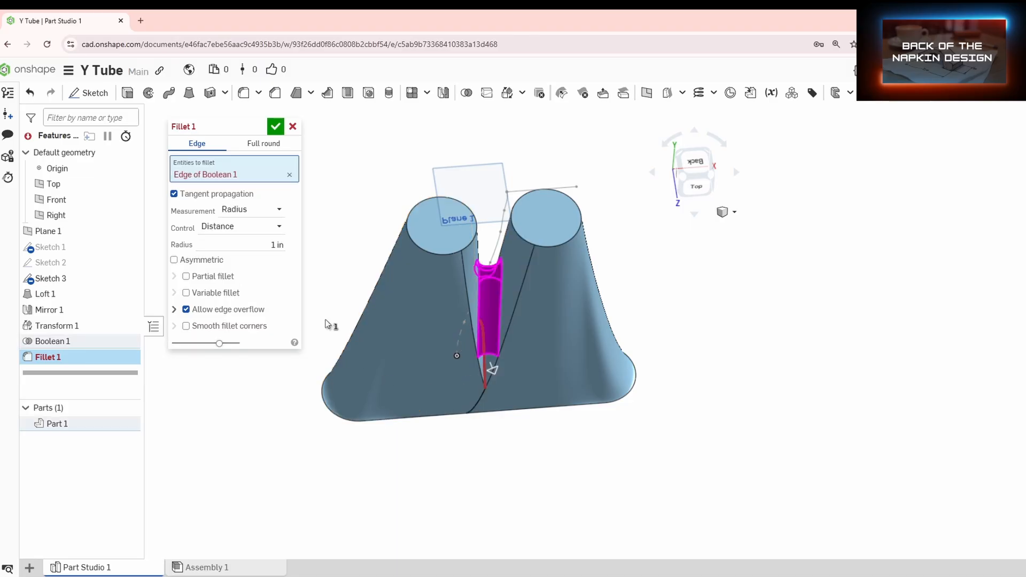
{"action": "left_click", "coordinate": [255, 245]}
{"action": "left_click", "coordinate": [272, 128]}
{"action": "right_click_drag", "start_coordinate": [322, 333], "coordinate": [442, 343]}
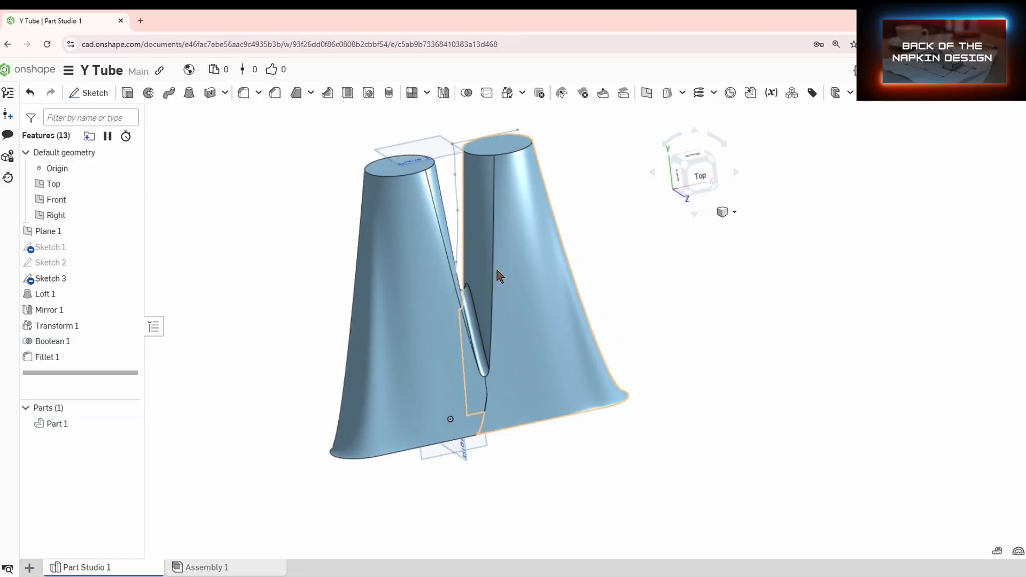
Start a 0.5 in fillet on the two long inner edges facing each other on one side of the tube legs.
{"action": "left_click", "coordinate": [244, 93]}
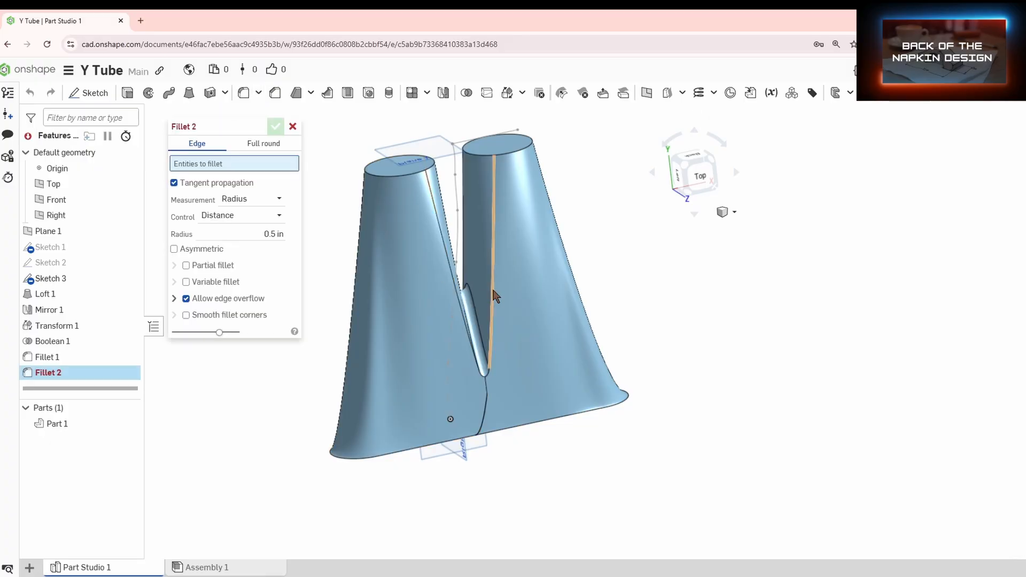
{"action": "left_click", "coordinate": [492, 298]}
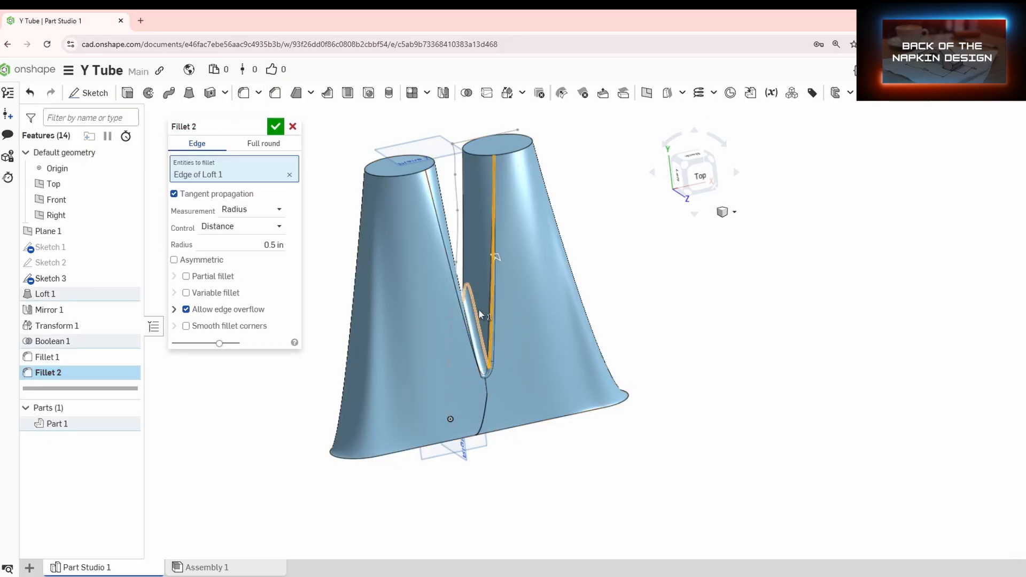
{"action": "right_click_drag", "start_coordinate": [558, 241], "coordinate": [496, 321]}
{"action": "scroll", "coordinate": [495, 341], "scroll_direction": "up", "scroll_amount": 5}
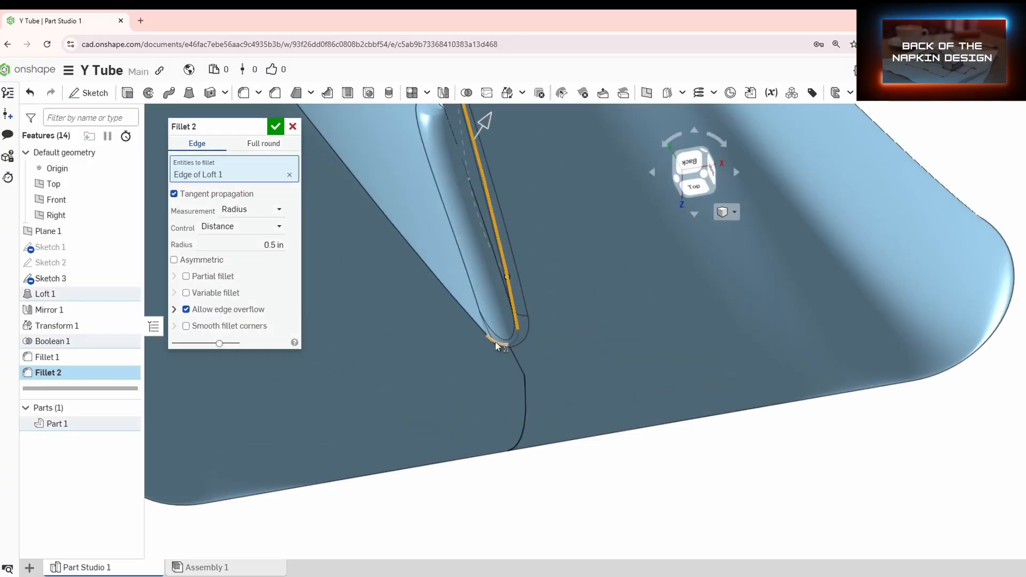
{"action": "left_click", "coordinate": [475, 328]}
{"action": "scroll", "coordinate": [485, 399], "scroll_direction": "down", "scroll_amount": 2}
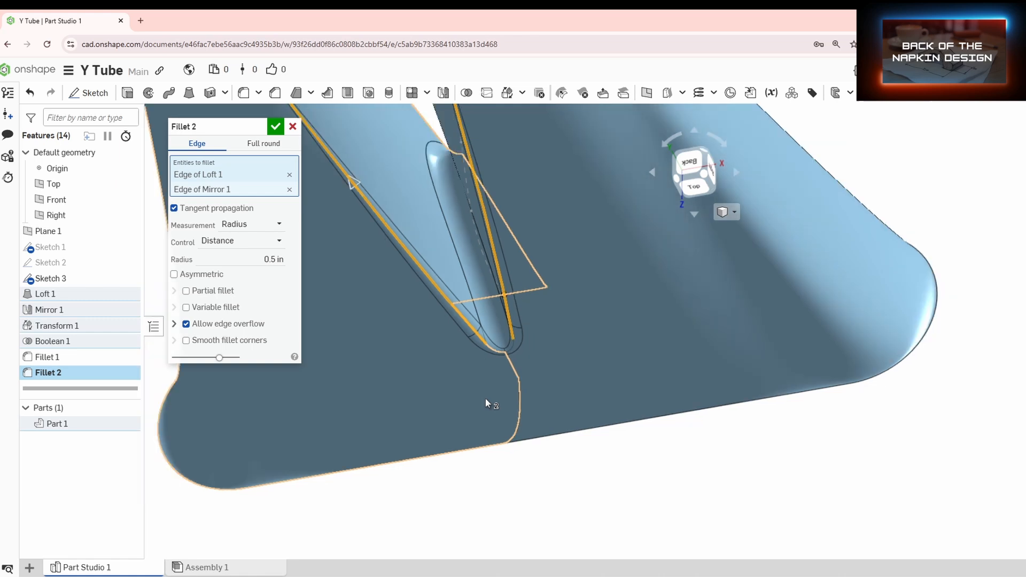
{"action": "scroll", "coordinate": [486, 399], "scroll_direction": "down", "scroll_amount": 4}
{"action": "right_click_drag", "start_coordinate": [505, 271], "coordinate": [510, 321]}
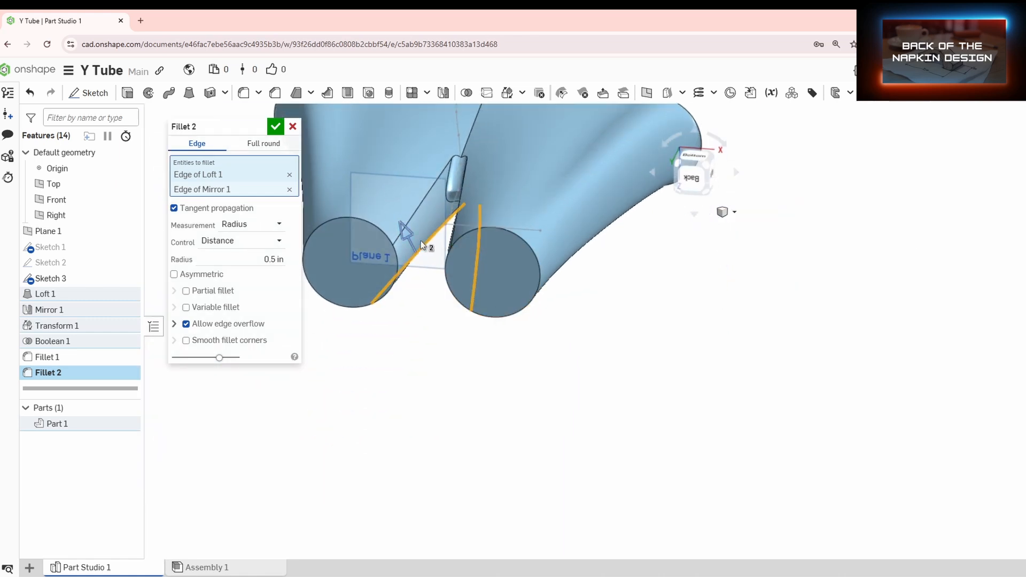
Add the matching long edge on the other side and the crotch edges to the 0.5 in fillet and accept it.
{"action": "left_click", "coordinate": [419, 202]}
{"action": "scroll", "coordinate": [467, 166], "scroll_direction": "up", "scroll_amount": 4}
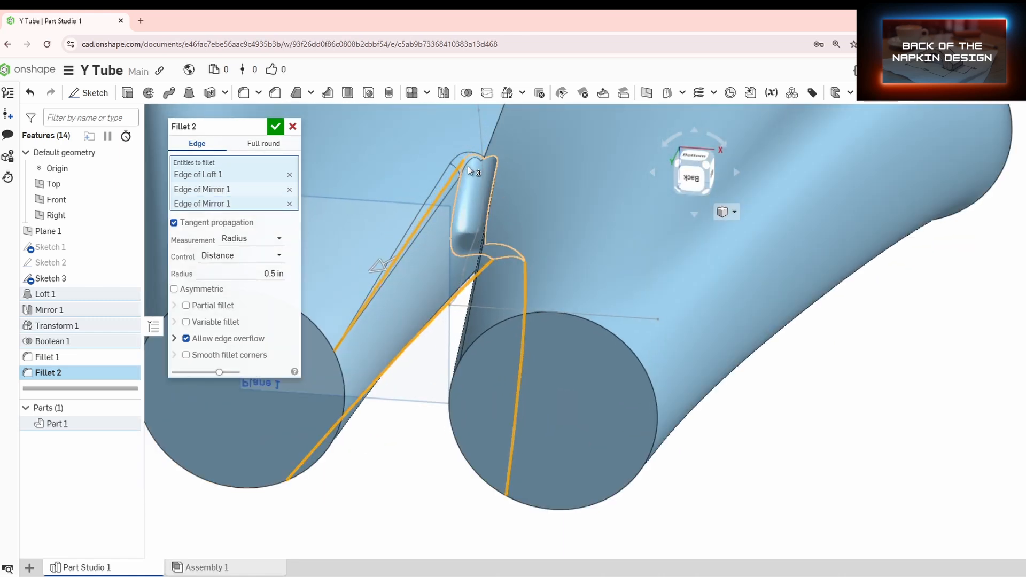
{"action": "scroll", "coordinate": [467, 165], "scroll_direction": "up", "scroll_amount": 2}
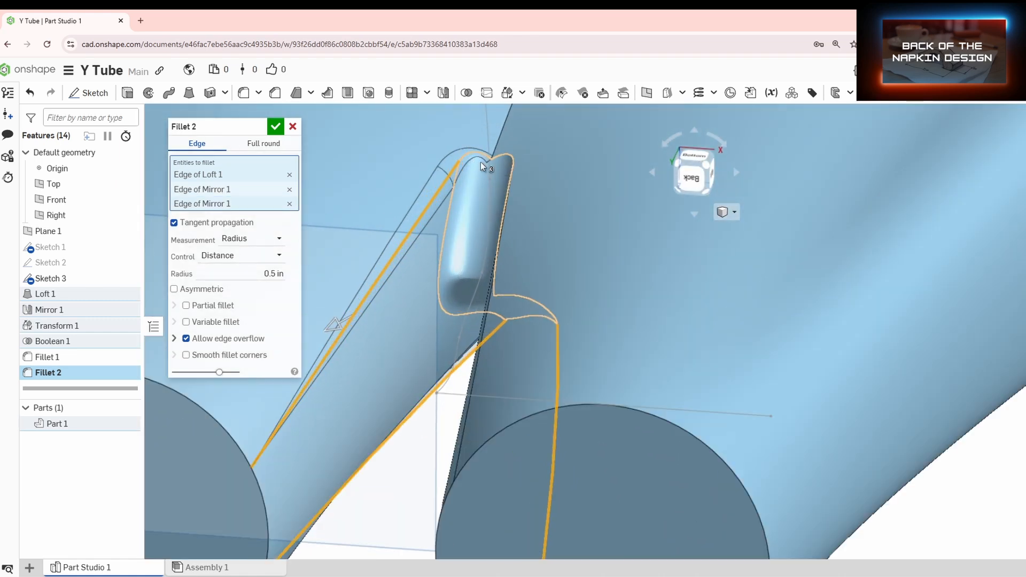
{"action": "left_click", "coordinate": [511, 159]}
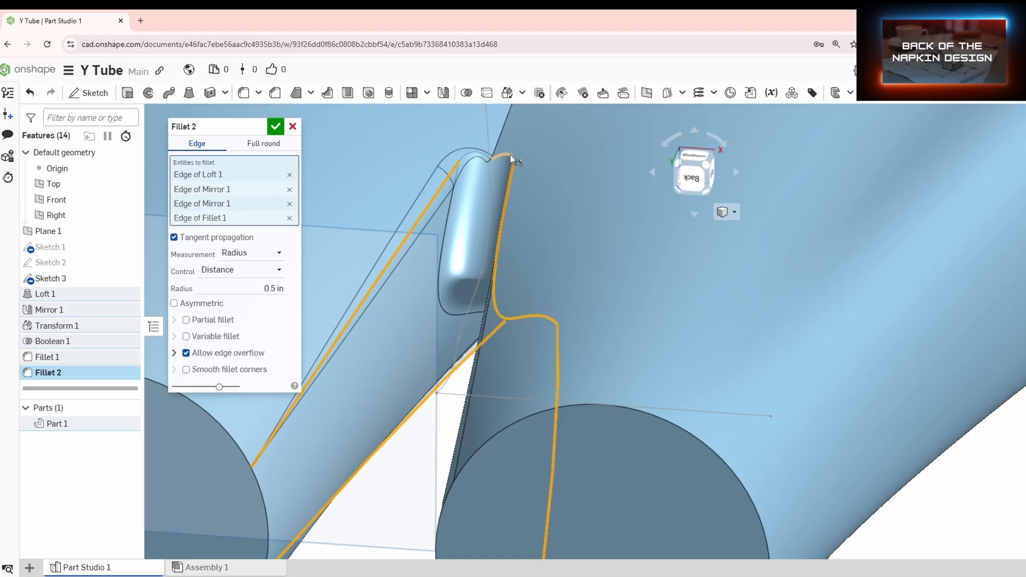
{"action": "left_click", "coordinate": [554, 245]}
{"action": "scroll", "coordinate": [554, 246], "scroll_direction": "down", "scroll_amount": 4}
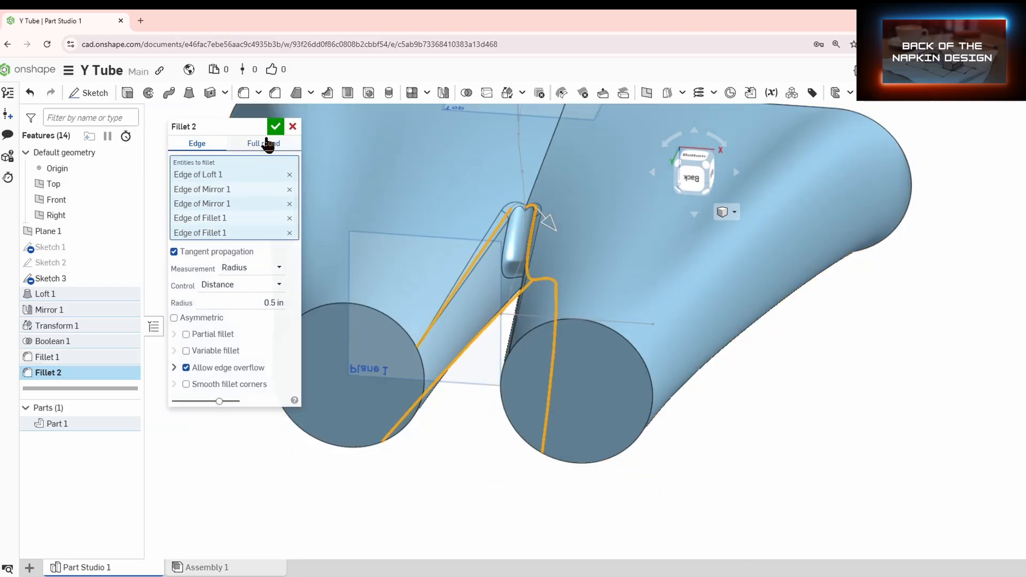
{"action": "left_click", "coordinate": [275, 127]}
Shell the Y-shaped part with a 0.1 in wall thickness, removing the wide round-ended base face.
{"action": "right_click_drag", "start_coordinate": [439, 389], "coordinate": [454, 334]}
{"action": "scroll", "coordinate": [449, 330], "scroll_direction": "down", "scroll_amount": 5}
{"action": "right_click_drag", "start_coordinate": [471, 375], "coordinate": [450, 431]}
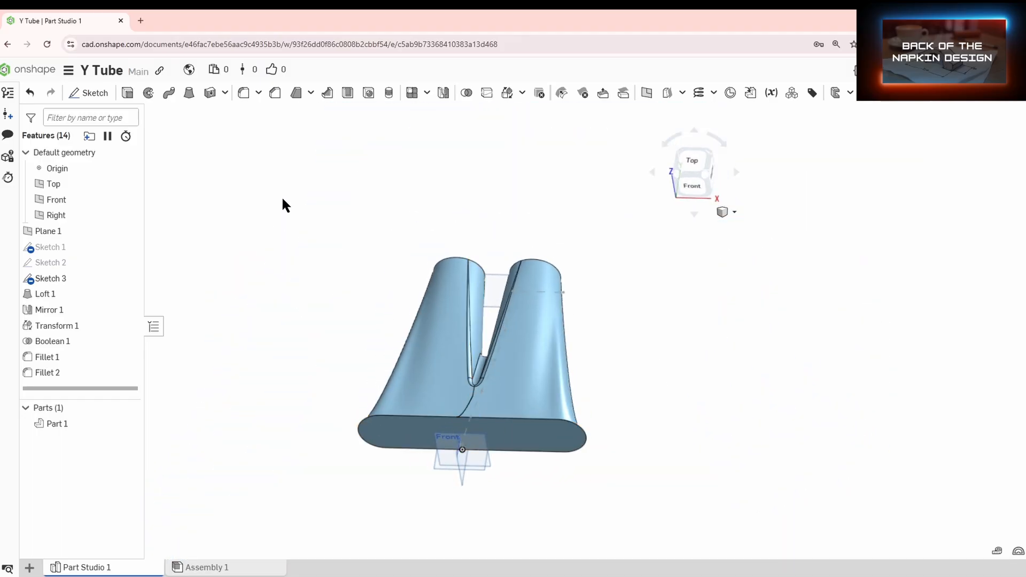
{"action": "left_click", "coordinate": [348, 94]}
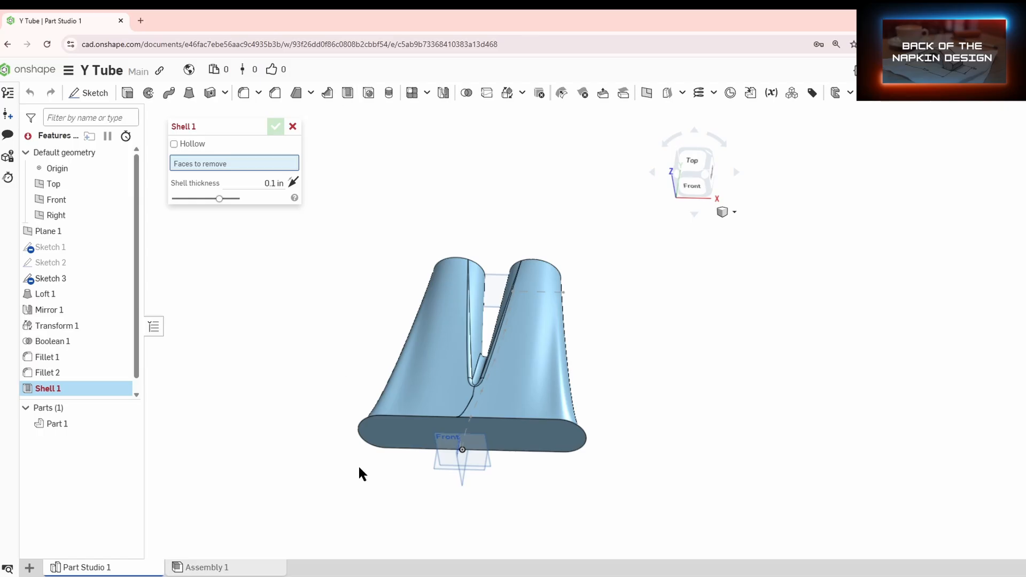
{"action": "left_click", "coordinate": [399, 424]}
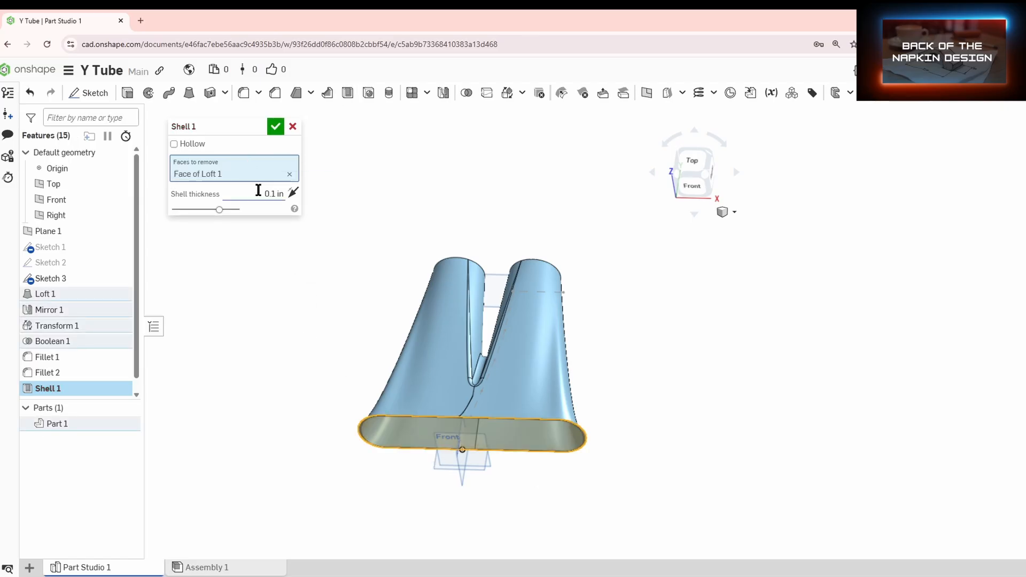
{"action": "left_click", "coordinate": [276, 127]}
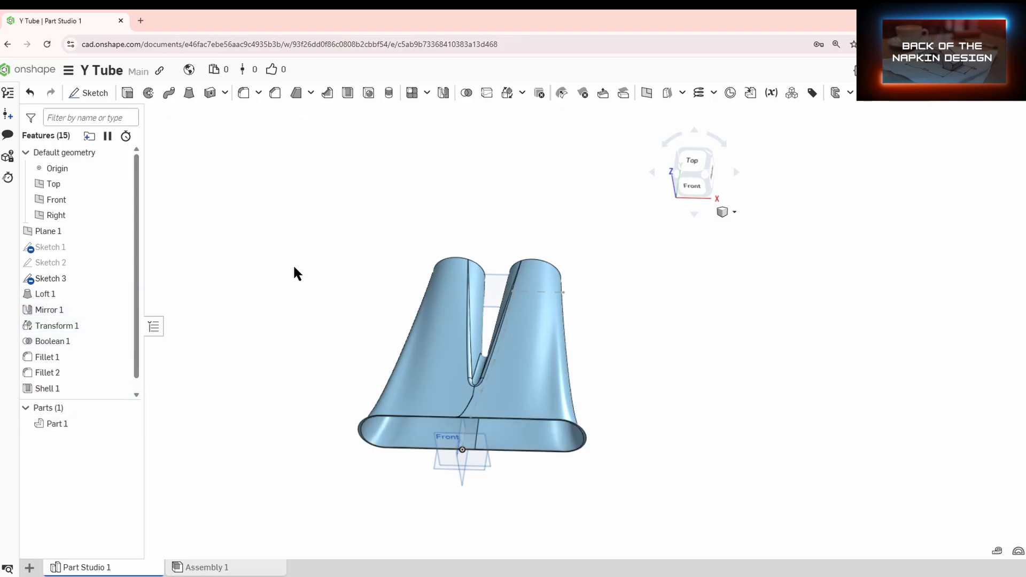
Open both circular tube ends by replacing their two inner end faces with the outer circular end face of one leg.
{"action": "right_click_drag", "start_coordinate": [294, 273], "coordinate": [351, 309]}
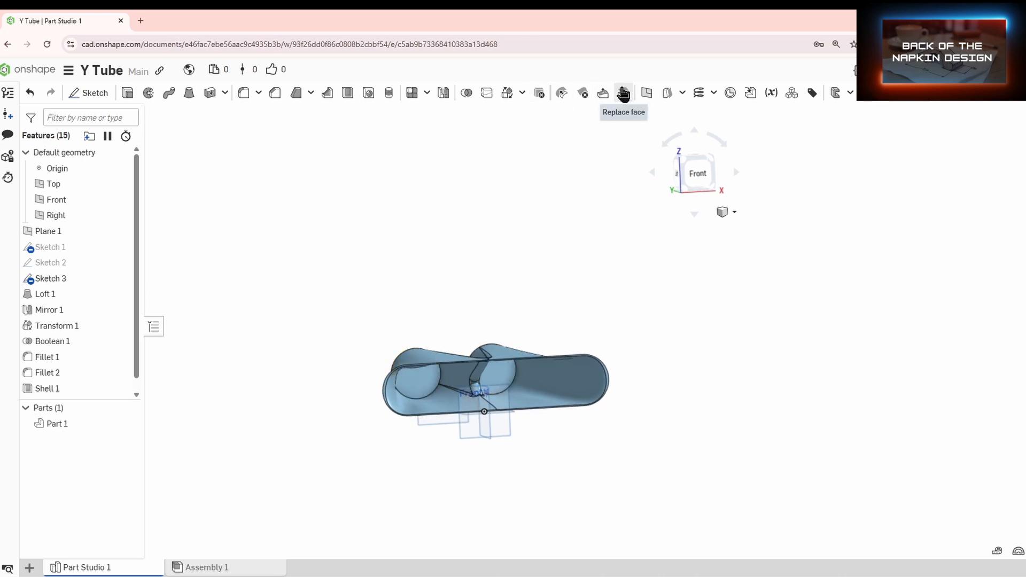
{"action": "left_click", "coordinate": [623, 94]}
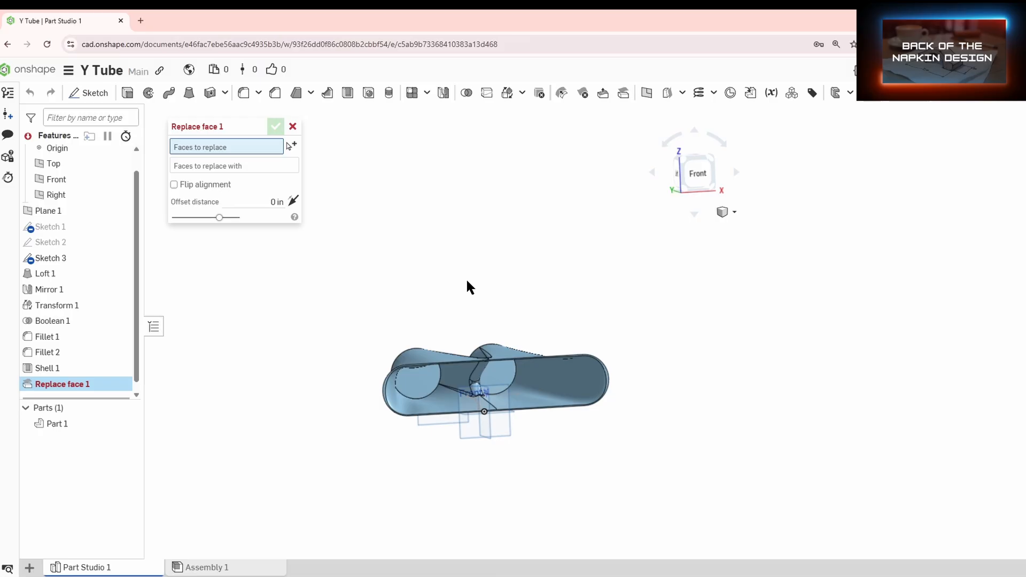
{"action": "left_click", "coordinate": [413, 377]}
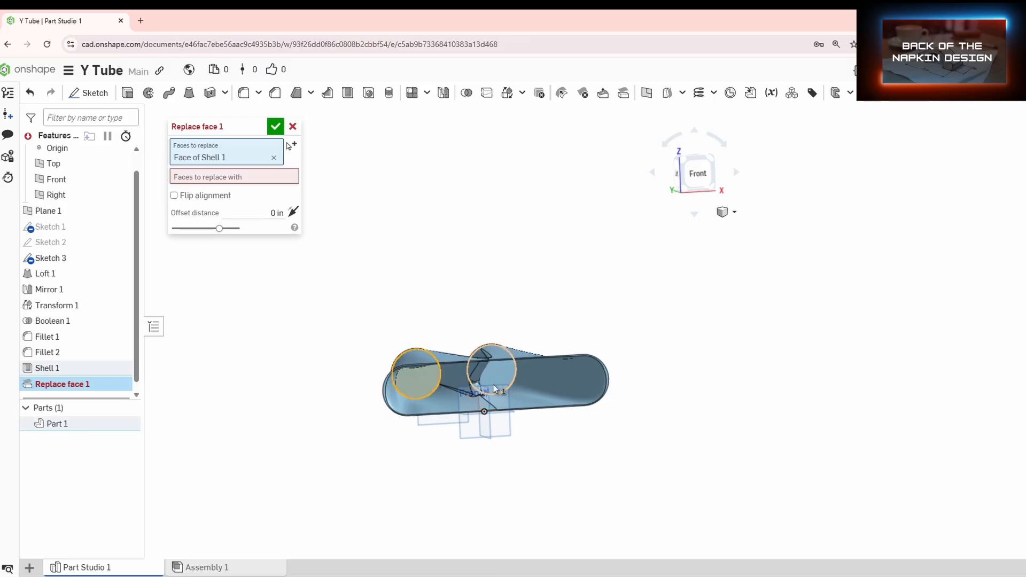
{"action": "left_click", "coordinate": [497, 382]}
{"action": "left_click", "coordinate": [222, 191]}
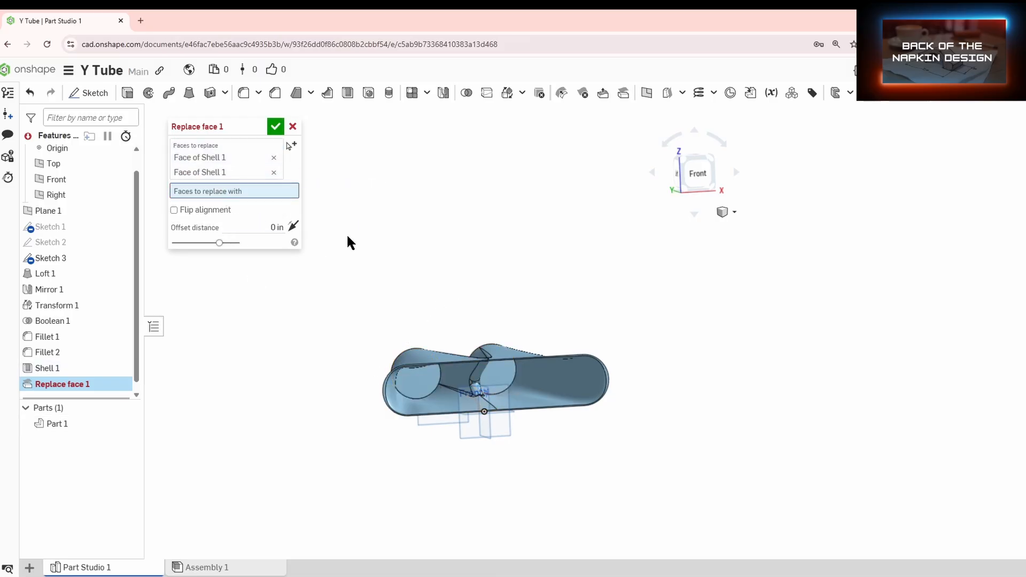
{"action": "right_click_drag", "start_coordinate": [348, 242], "coordinate": [426, 291]}
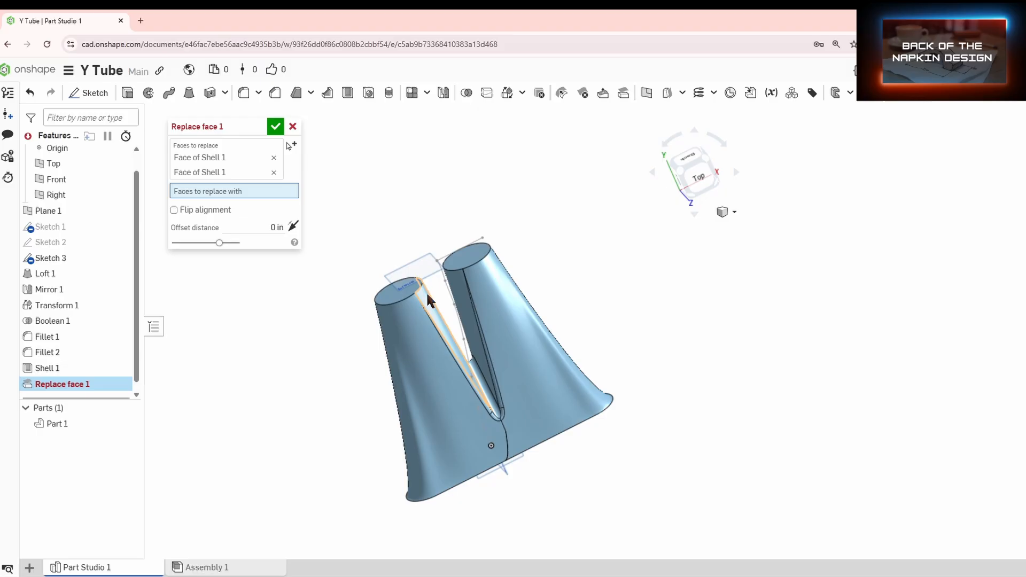
{"action": "left_click", "coordinate": [385, 292]}
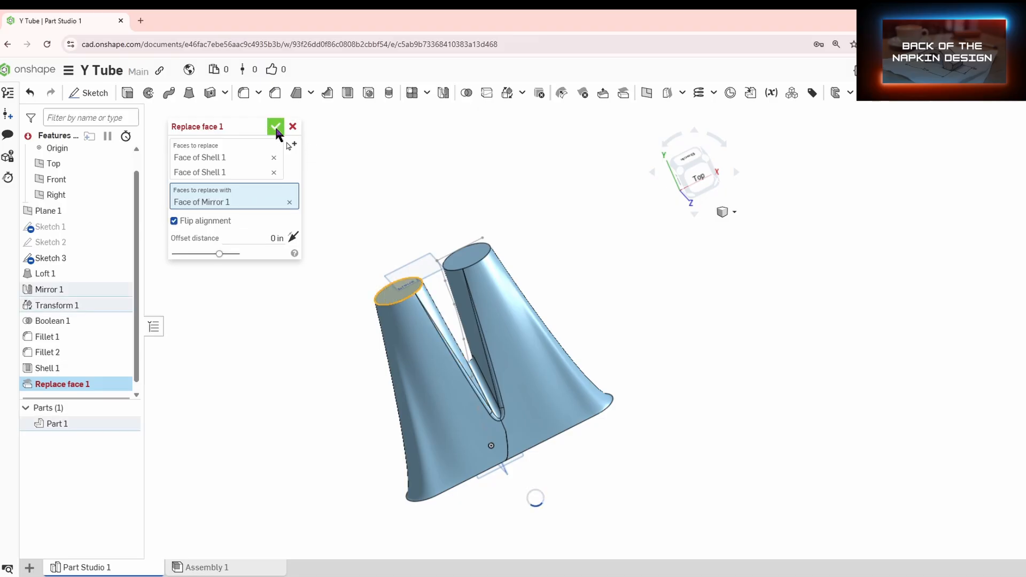
{"action": "left_click", "coordinate": [276, 127]}
Start a new sketch on the thin rim face around the wide open end of the tube.
{"action": "right_click_drag", "start_coordinate": [748, 443], "coordinate": [657, 395]}
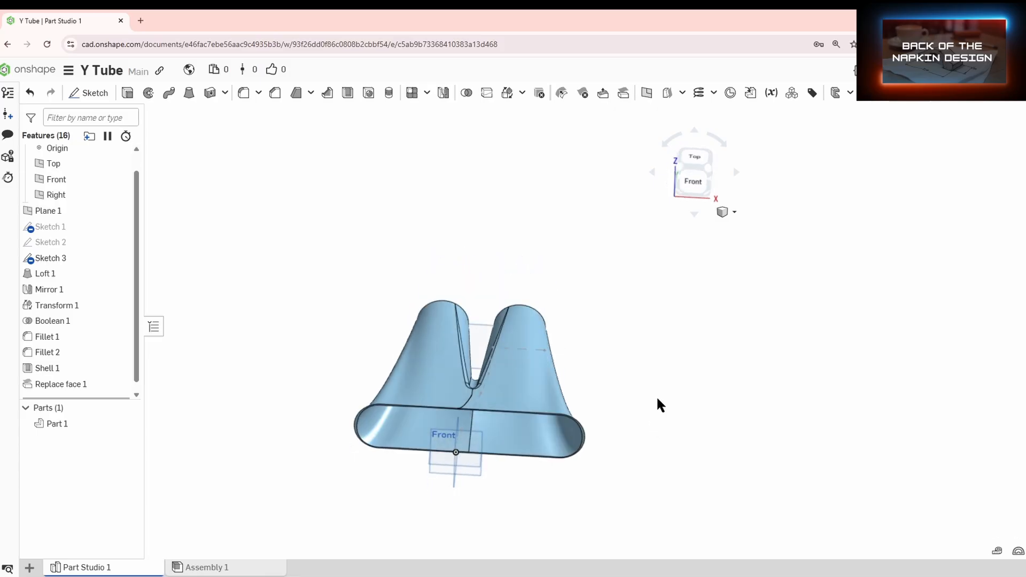
{"action": "middle_click_drag", "start_coordinate": [472, 426], "coordinate": [518, 387]}
{"action": "right_click_drag", "start_coordinate": [518, 387], "coordinate": [520, 364]}
{"action": "scroll", "coordinate": [417, 337], "scroll_direction": "up", "scroll_amount": 5}
{"action": "scroll", "coordinate": [392, 372], "scroll_direction": "down", "scroll_amount": 6}
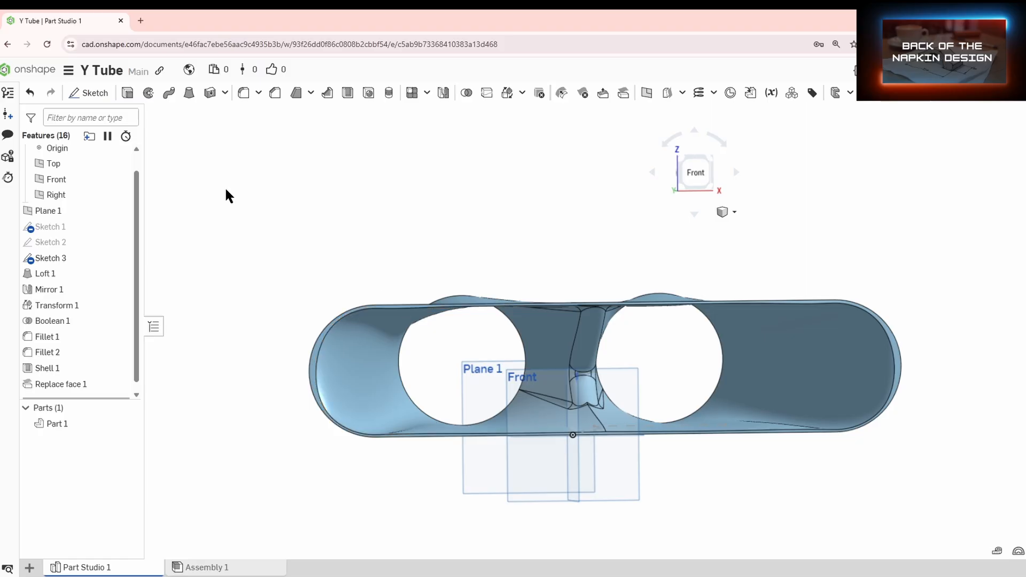
{"action": "left_click", "coordinate": [94, 92]}
{"action": "scroll", "coordinate": [376, 296], "scroll_direction": "up", "scroll_amount": 4}
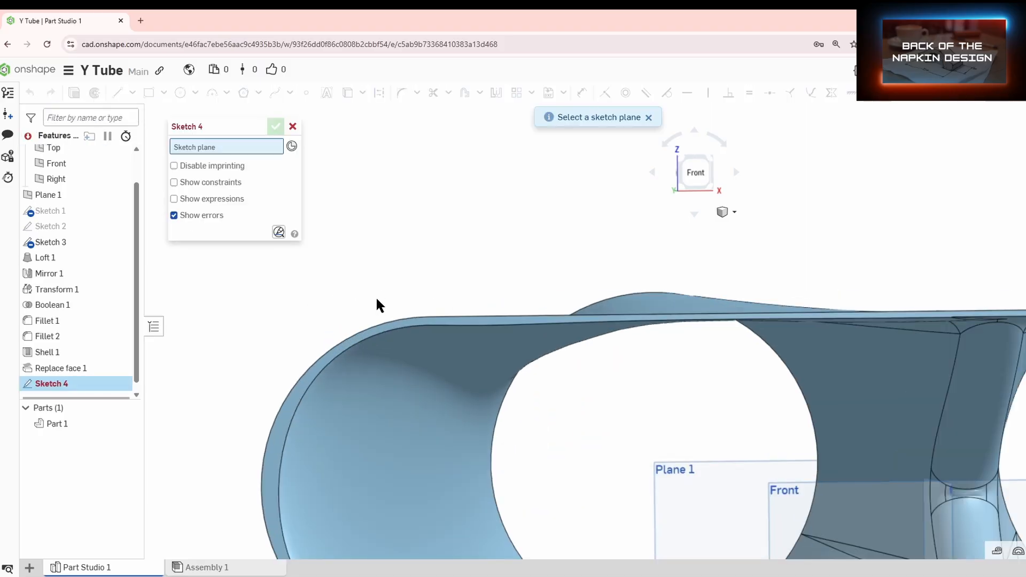
{"action": "left_click", "coordinate": [423, 326]}
{"action": "scroll", "coordinate": [423, 328], "scroll_direction": "down", "scroll_amount": 3}
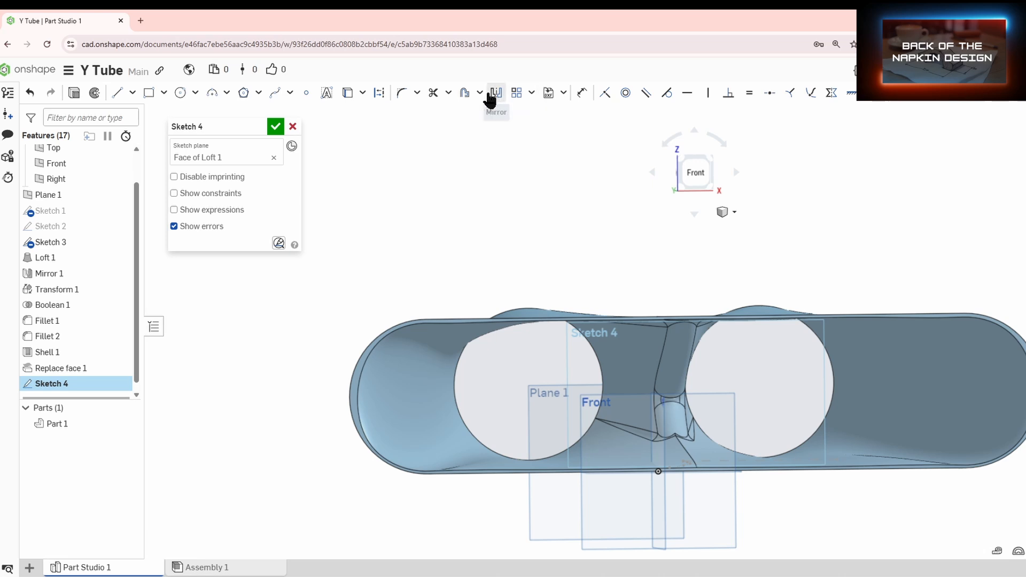
Offset the rim's upper straight outer edge and adjoining rounded end outward by 1 in.
{"action": "left_click", "coordinate": [464, 92]}
{"action": "scroll", "coordinate": [441, 319], "scroll_direction": "up", "scroll_amount": 3}
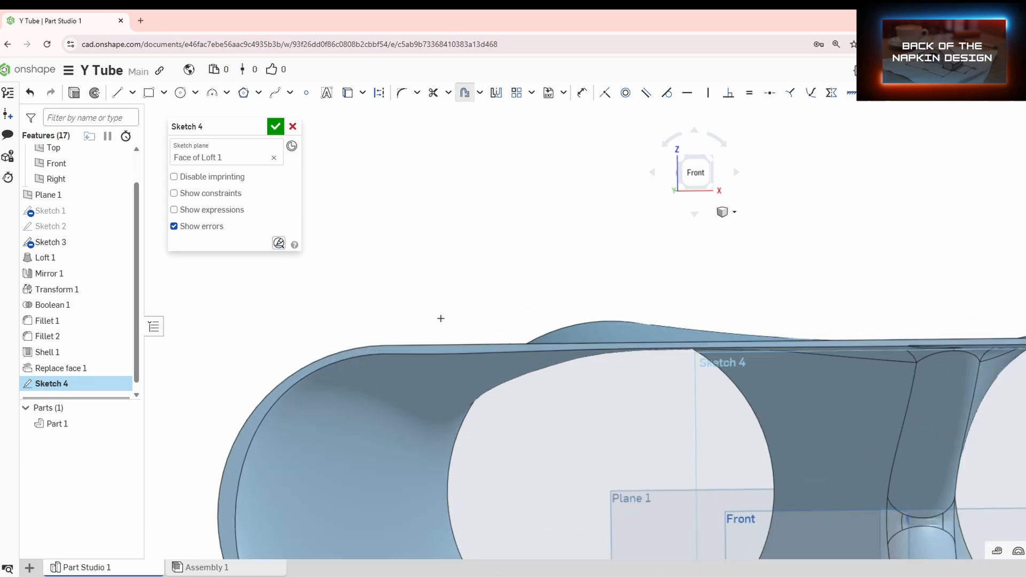
{"action": "left_click", "coordinate": [427, 344]}
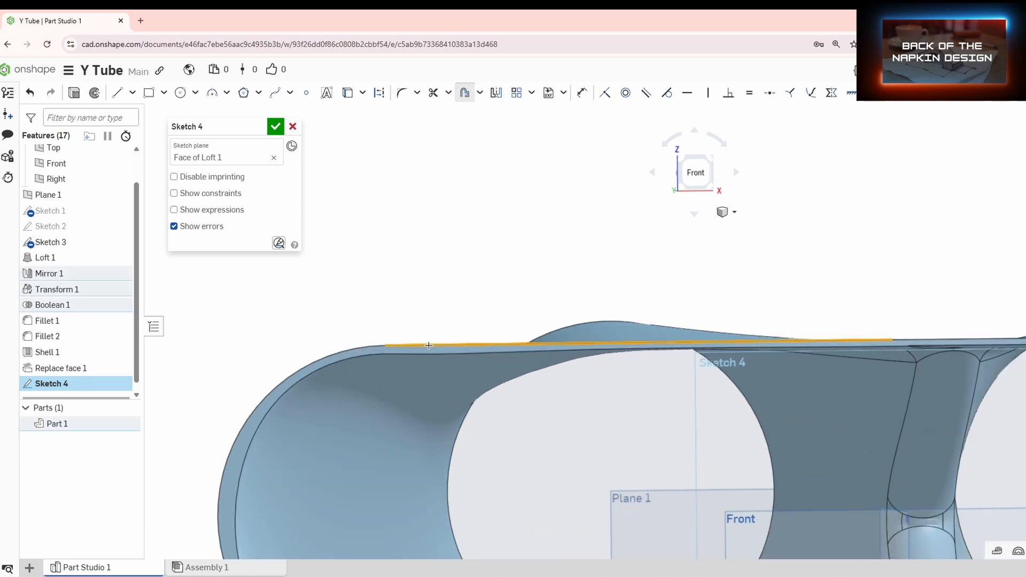
{"action": "left_click", "coordinate": [350, 349]}
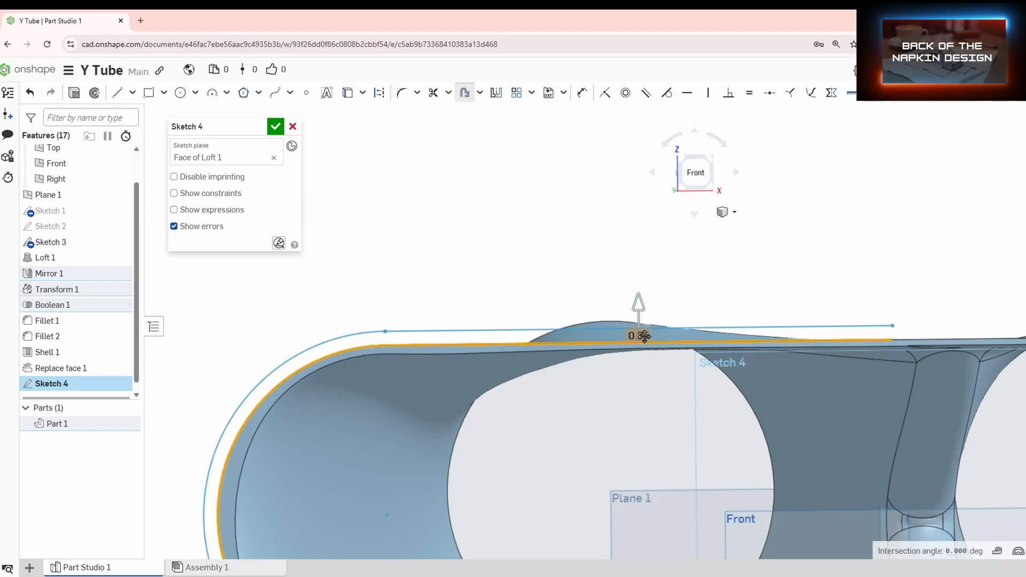
{"action": "double_click", "coordinate": [644, 335]}
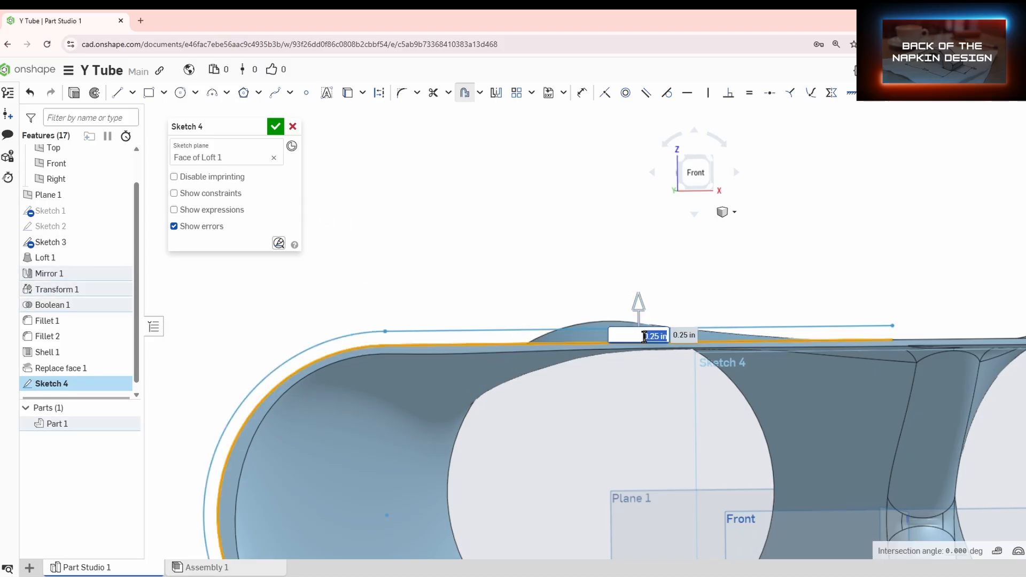
{"action": "key", "text": "Return"}
{"action": "scroll", "coordinate": [647, 338], "scroll_direction": "down", "scroll_amount": 2}
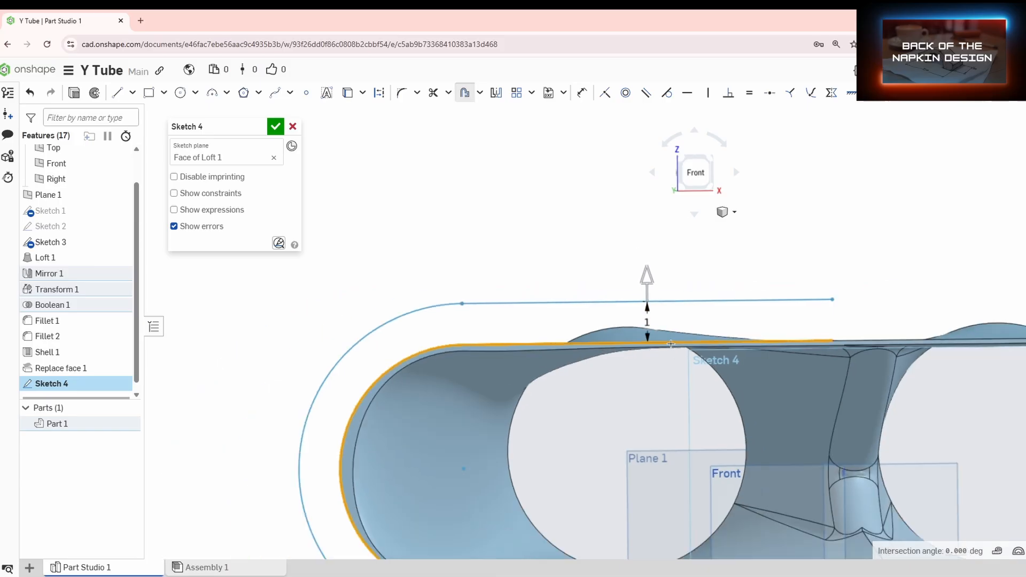
Complete the 1 in offset outline around the rim's remaining lower, rounded and upper outer edges, and finish the sketch.
{"action": "middle_click_drag", "start_coordinate": [603, 421], "coordinate": [609, 324]}
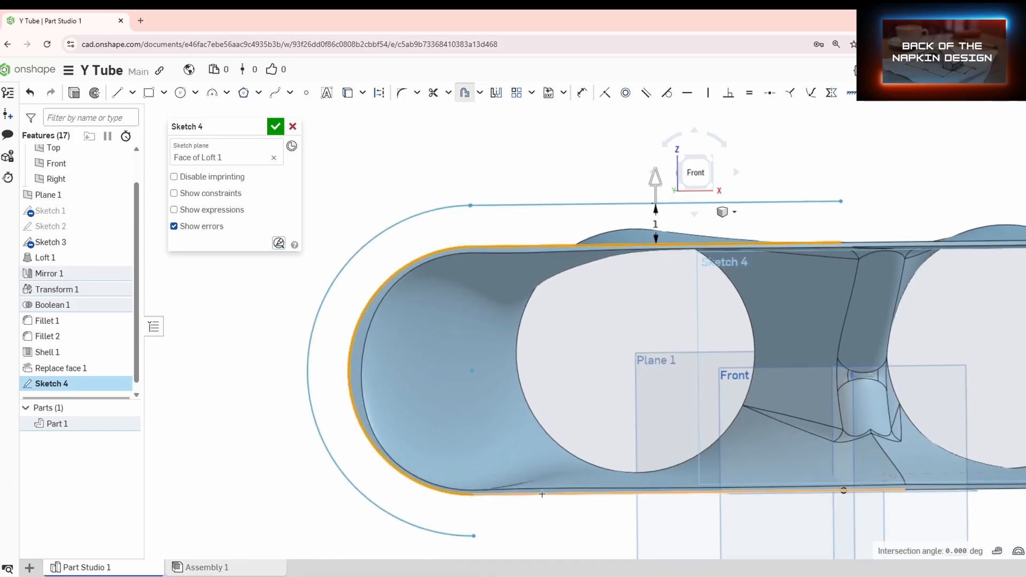
{"action": "left_click", "coordinate": [613, 481]}
{"action": "middle_click_drag", "start_coordinate": [850, 439], "coordinate": [536, 423]}
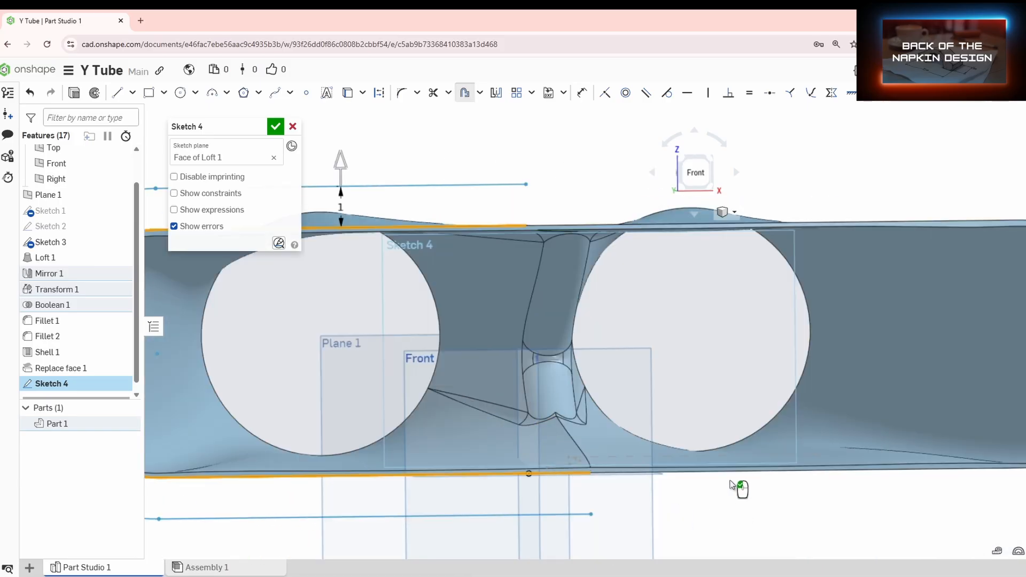
{"action": "middle_click_drag", "start_coordinate": [839, 426], "coordinate": [681, 440]}
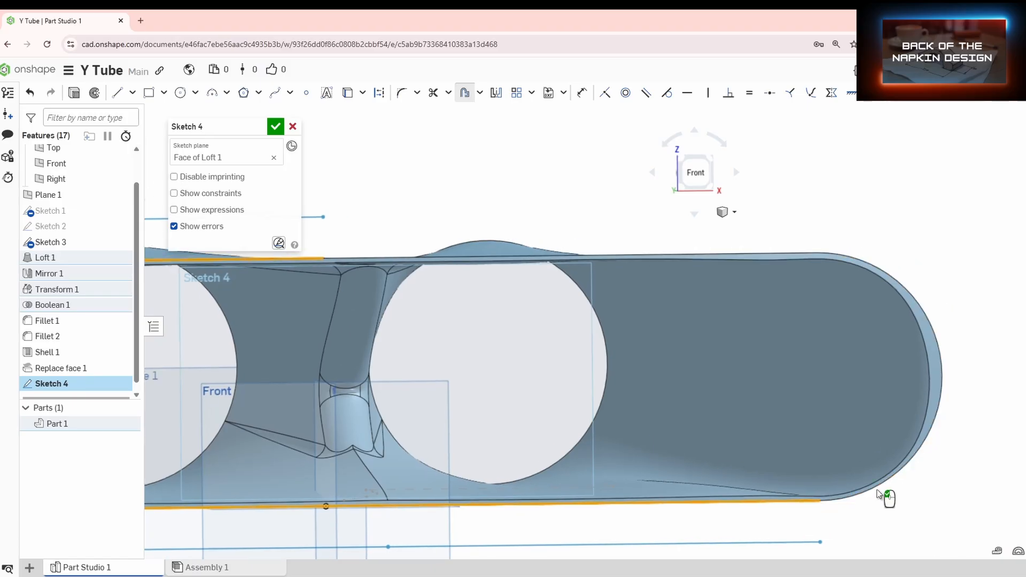
{"action": "left_click", "coordinate": [879, 491]}
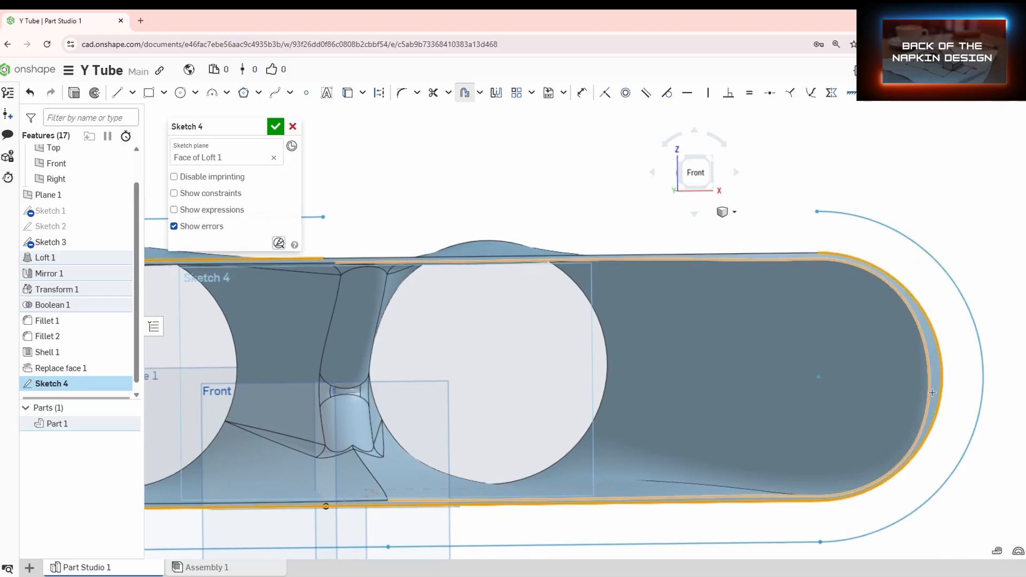
{"action": "left_click", "coordinate": [794, 256]}
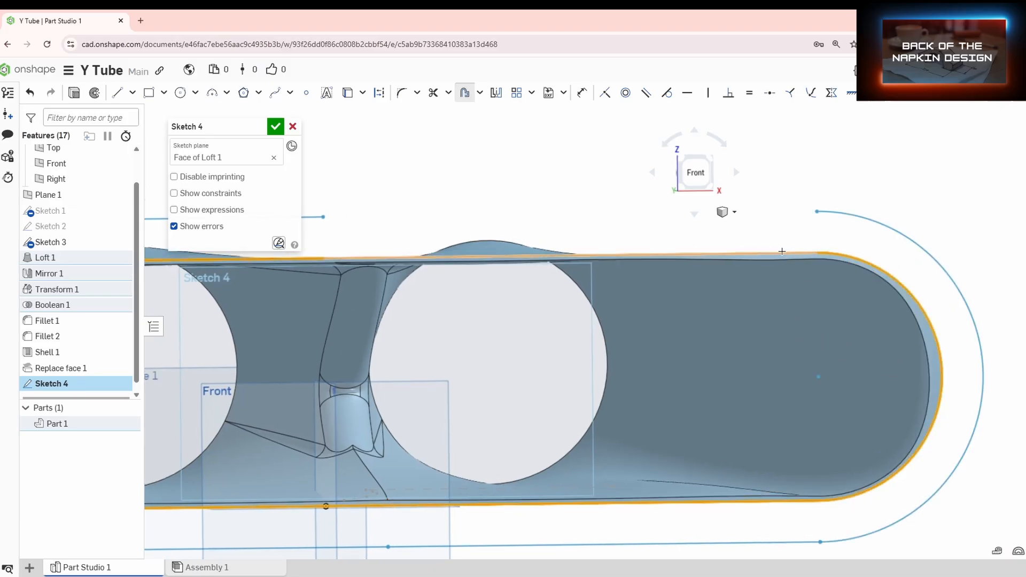
{"action": "left_click", "coordinate": [276, 126]}
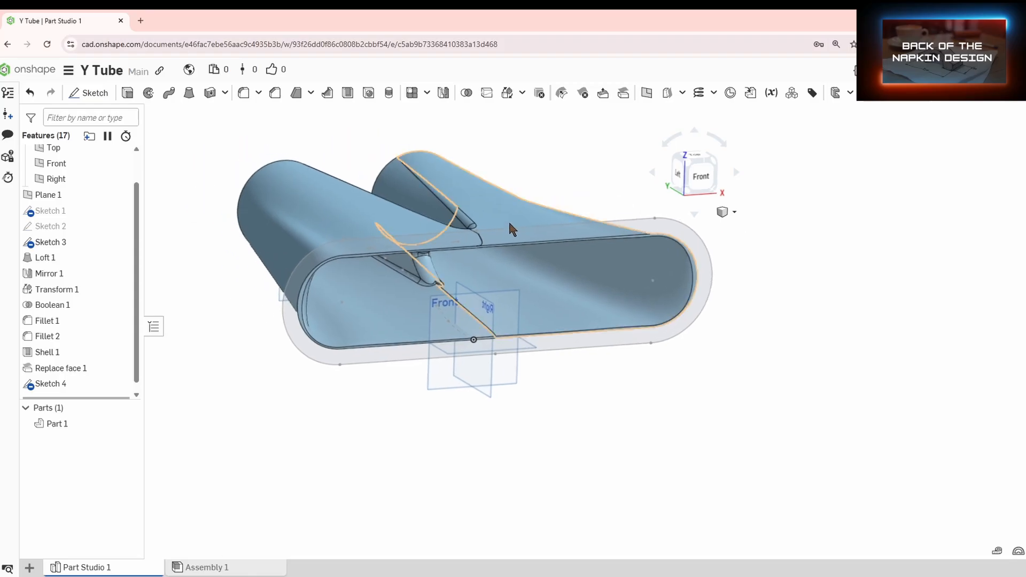
Extrude both the outer band and the thin rim region of the flange sketch 1 in, adding them to the tube.
{"action": "left_click", "coordinate": [127, 94]}
{"action": "left_click", "coordinate": [335, 250]}
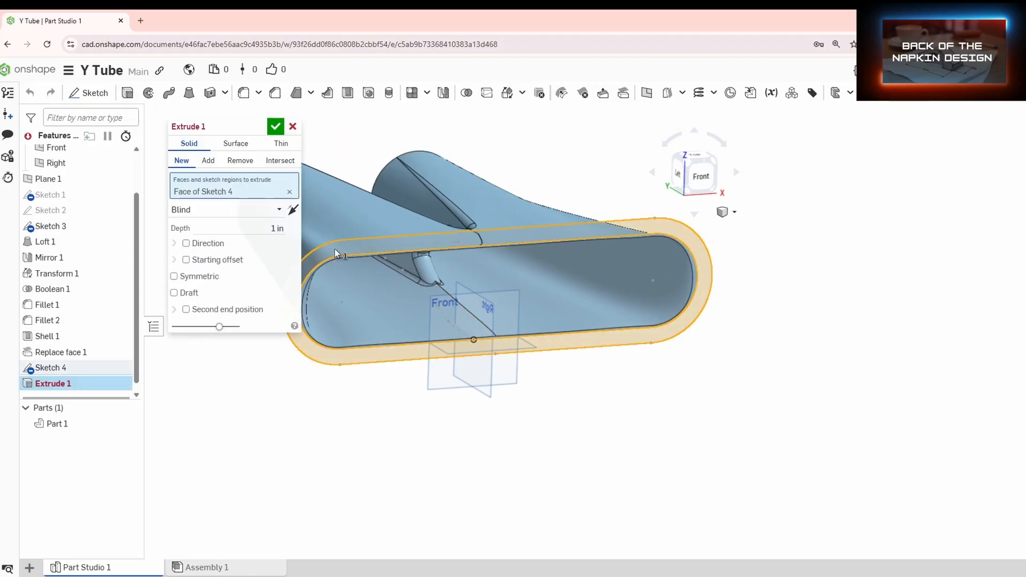
{"action": "scroll", "coordinate": [316, 273], "scroll_direction": "up", "scroll_amount": 5}
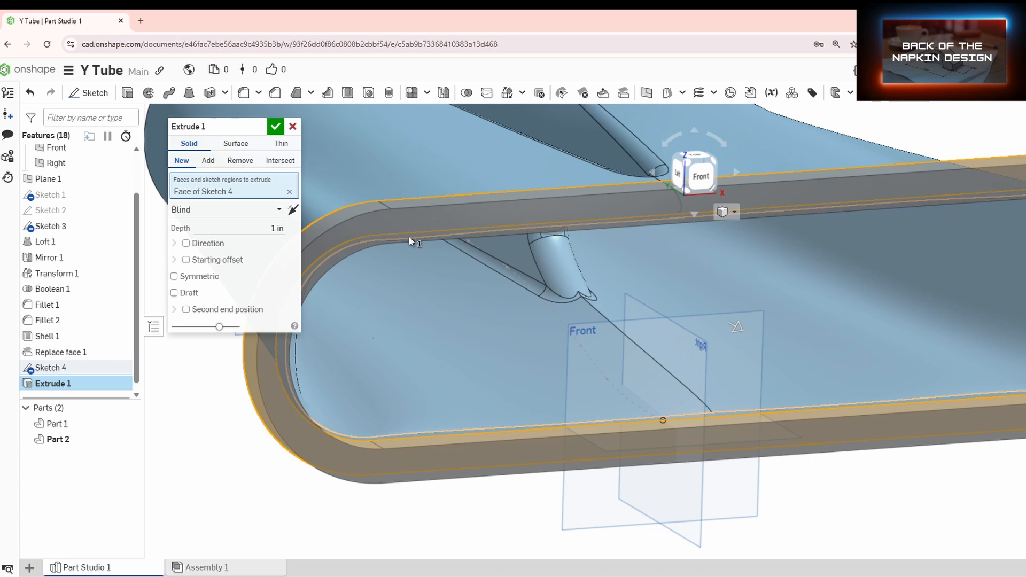
{"action": "left_click", "coordinate": [409, 237]}
{"action": "scroll", "coordinate": [344, 273], "scroll_direction": "down", "scroll_amount": 5}
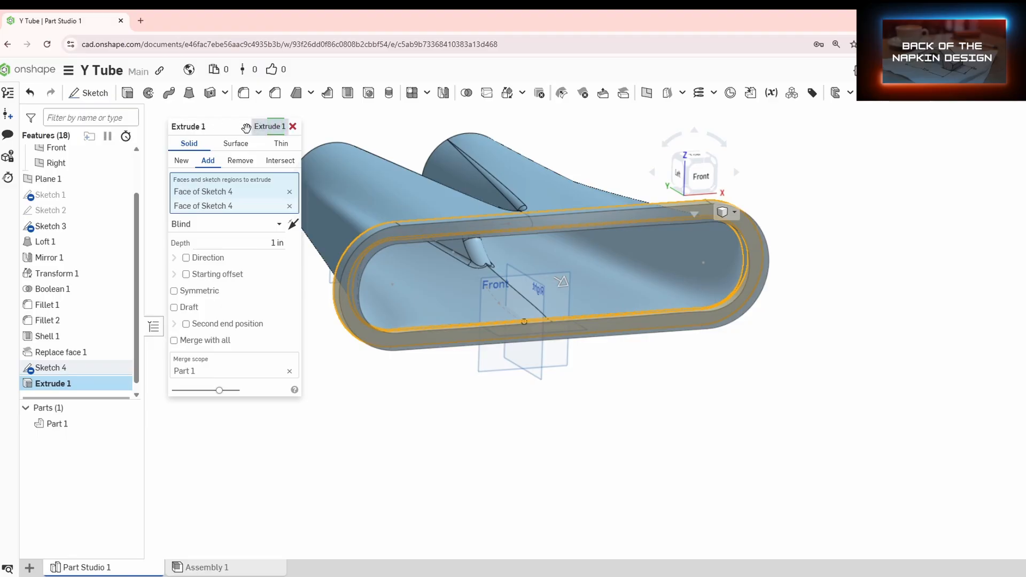
{"action": "left_click", "coordinate": [275, 128]}
Start a new sketch on the thin rim face at the circular end of the mirrored leg, viewed from the back.
{"action": "right_click_drag", "start_coordinate": [298, 298], "coordinate": [471, 245]}
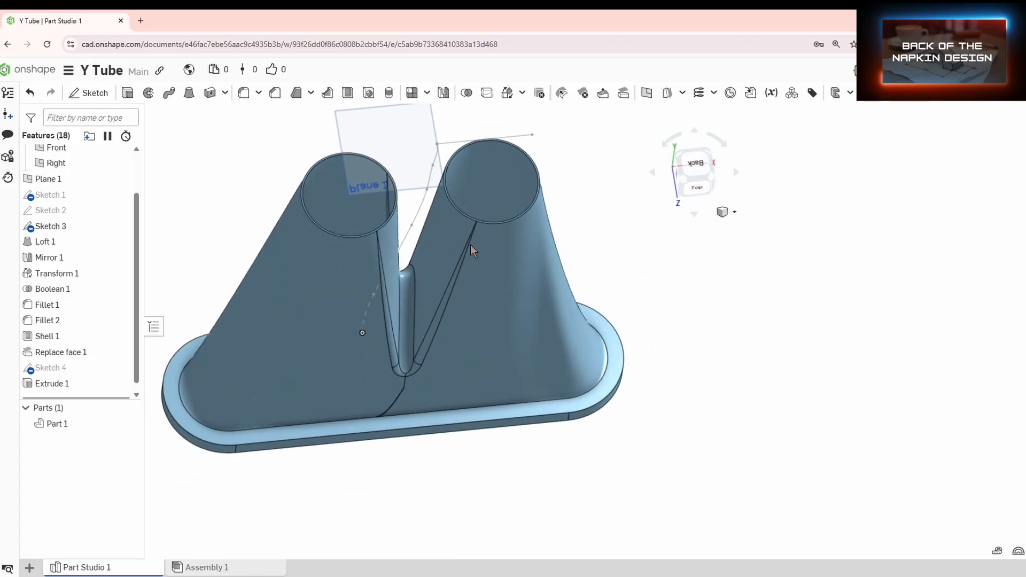
{"action": "scroll", "coordinate": [298, 176], "scroll_direction": "up", "scroll_amount": 3}
{"action": "left_click", "coordinate": [128, 94]}
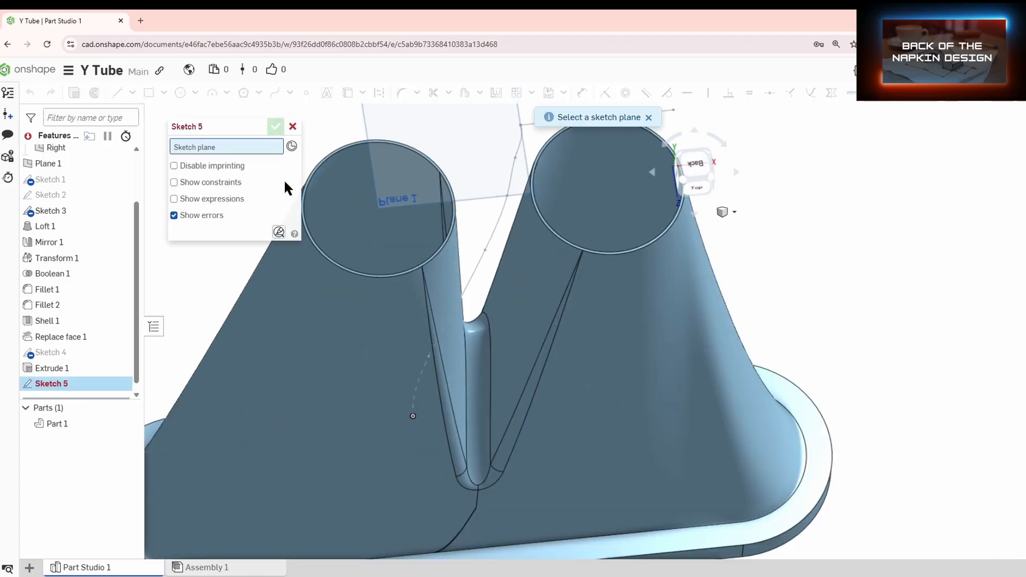
{"action": "scroll", "coordinate": [344, 238], "scroll_direction": "up", "scroll_amount": 4}
{"action": "left_click", "coordinate": [320, 293]}
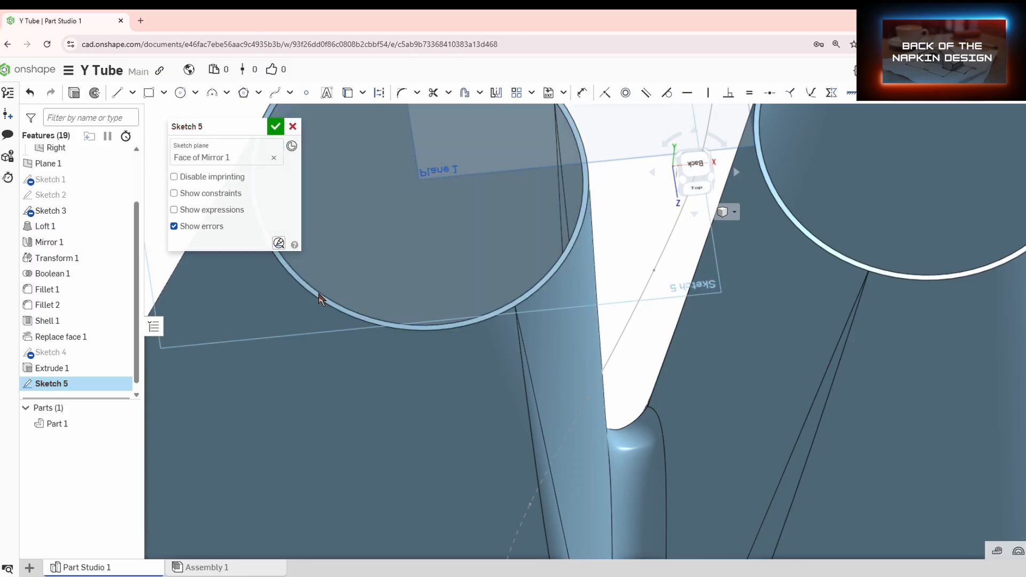
{"action": "scroll", "coordinate": [375, 262], "scroll_direction": "down", "scroll_amount": 5}
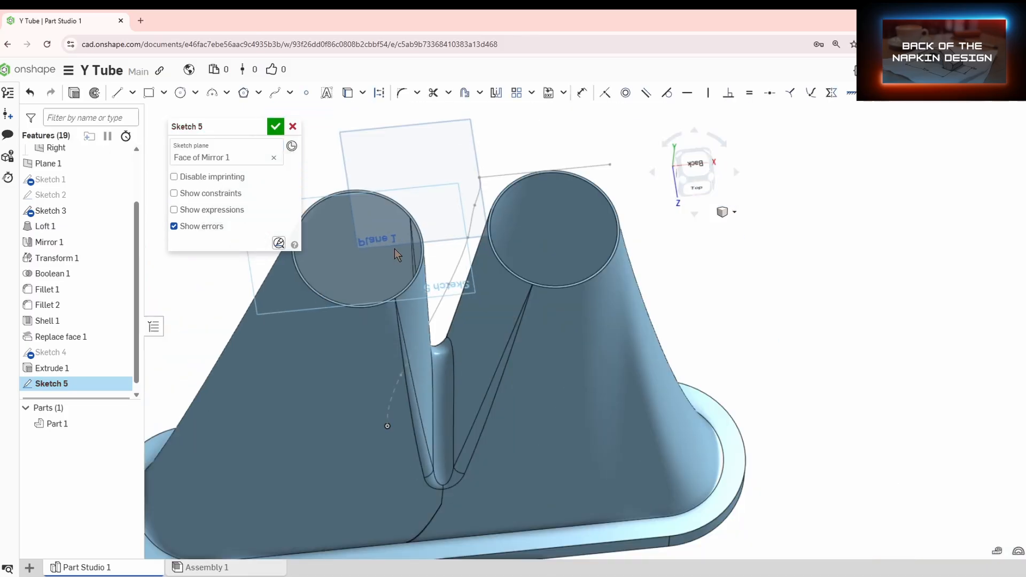
{"action": "left_click", "coordinate": [693, 167]}
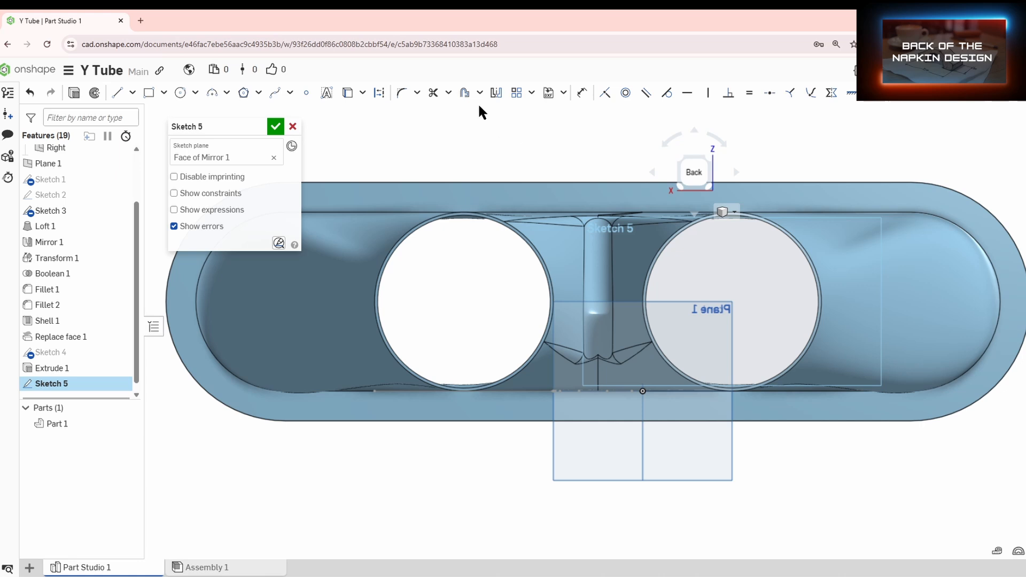
Offset all outer edges of the circular rim outward by 1 in and finish the sketch.
{"action": "left_click", "coordinate": [465, 94]}
{"action": "left_click", "coordinate": [807, 255]}
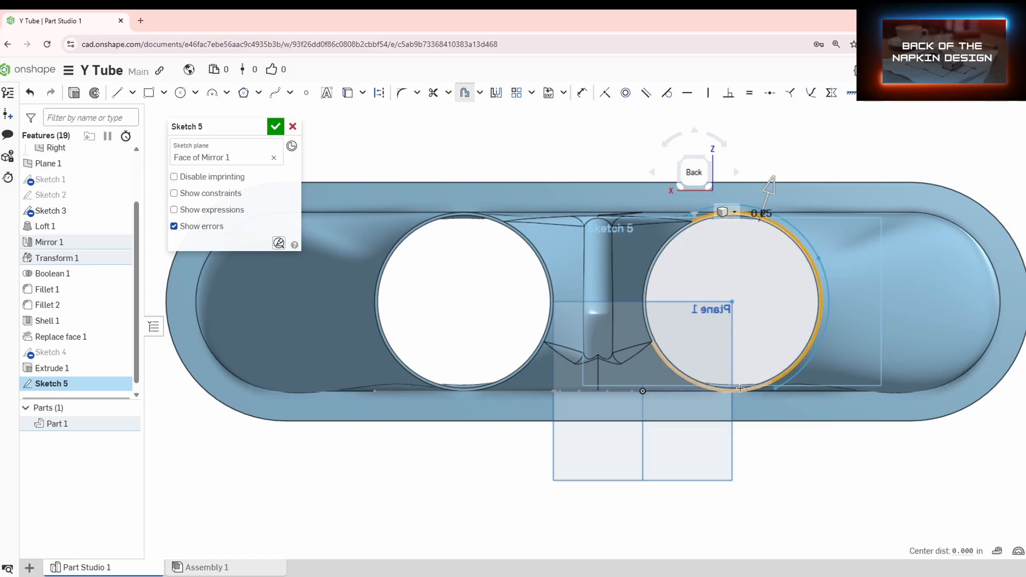
{"action": "scroll", "coordinate": [782, 393], "scroll_direction": "up", "scroll_amount": 5}
{"action": "scroll", "coordinate": [783, 389], "scroll_direction": "down", "scroll_amount": 5}
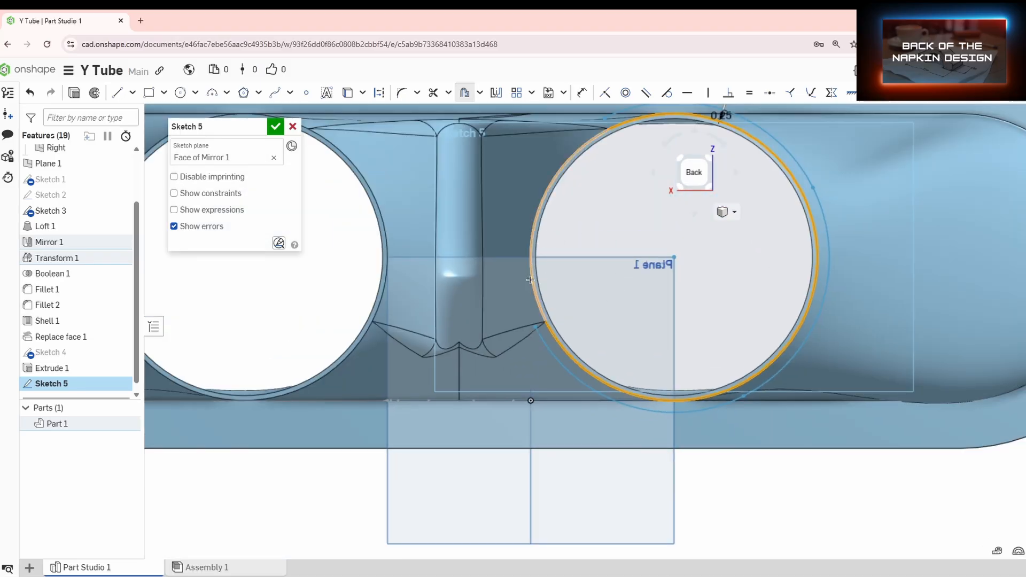
{"action": "left_click", "coordinate": [531, 273]}
{"action": "middle_click_drag", "start_coordinate": [652, 171], "coordinate": [591, 255]}
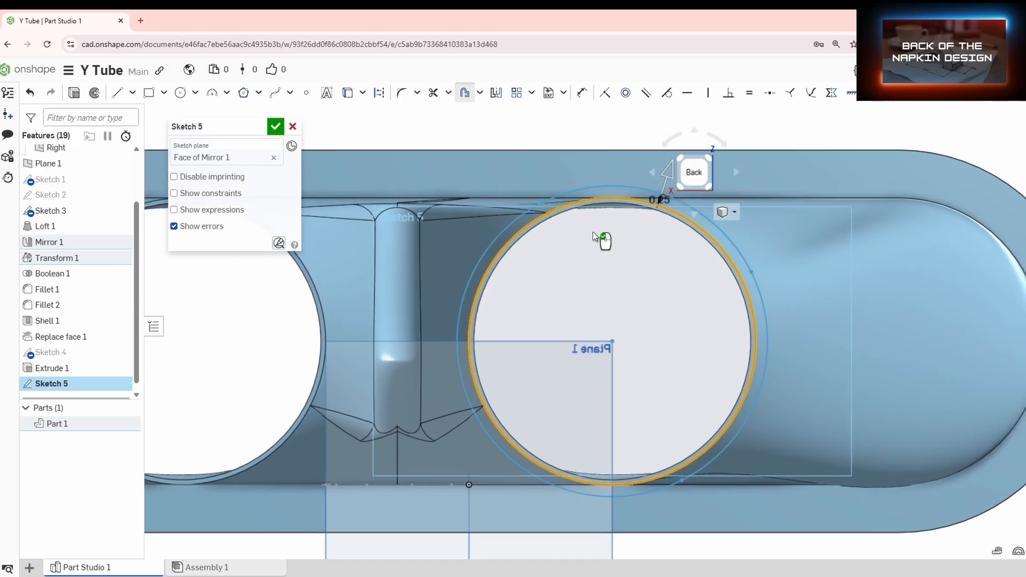
{"action": "scroll", "coordinate": [568, 257], "scroll_direction": "up", "scroll_amount": 5}
{"action": "scroll", "coordinate": [562, 234], "scroll_direction": "down", "scroll_amount": 7}
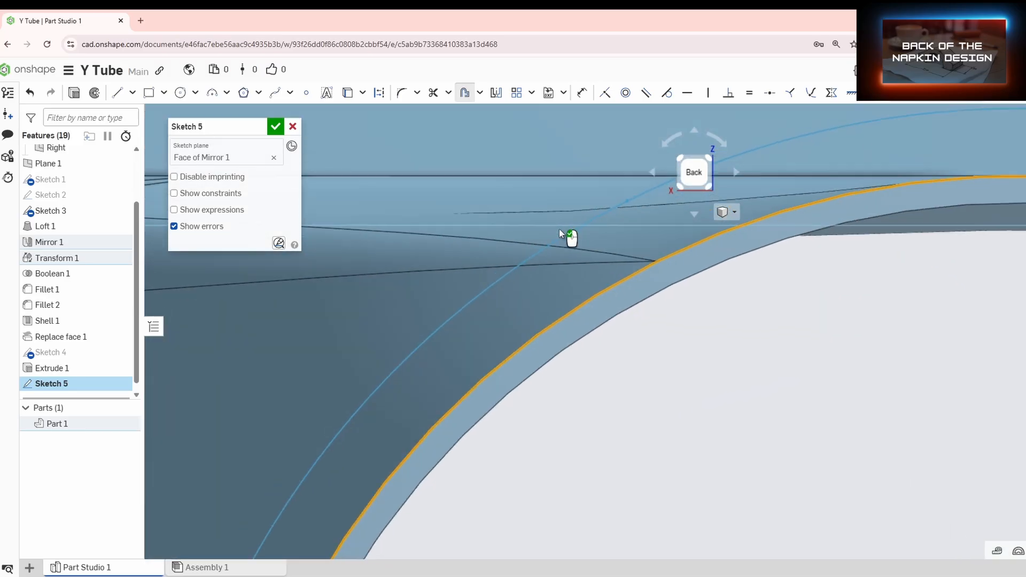
{"action": "double_click", "coordinate": [649, 223]}
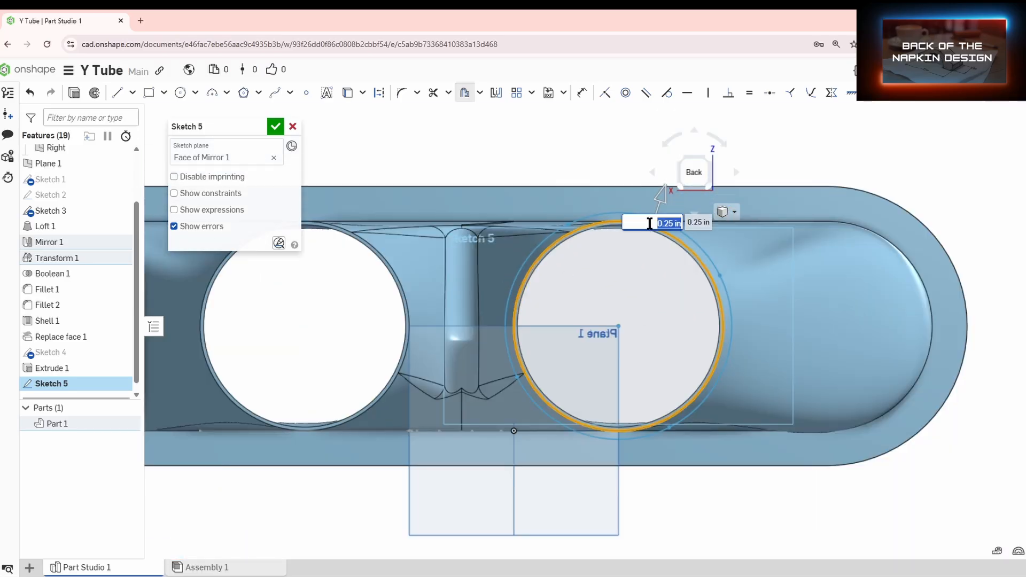
{"action": "type", "text": "1"}
{"action": "key", "text": "Return"}
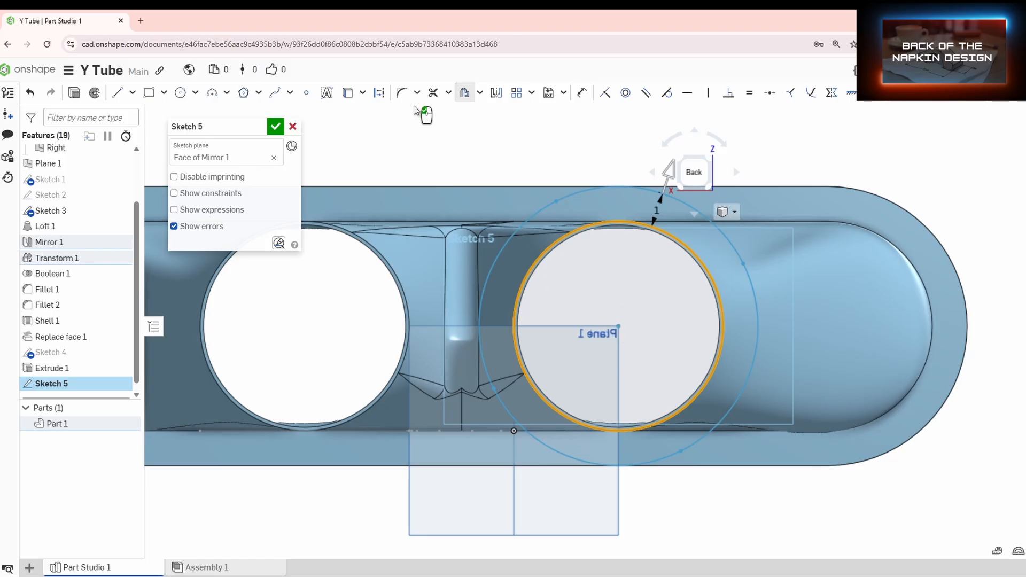
{"action": "left_click", "coordinate": [276, 126]}
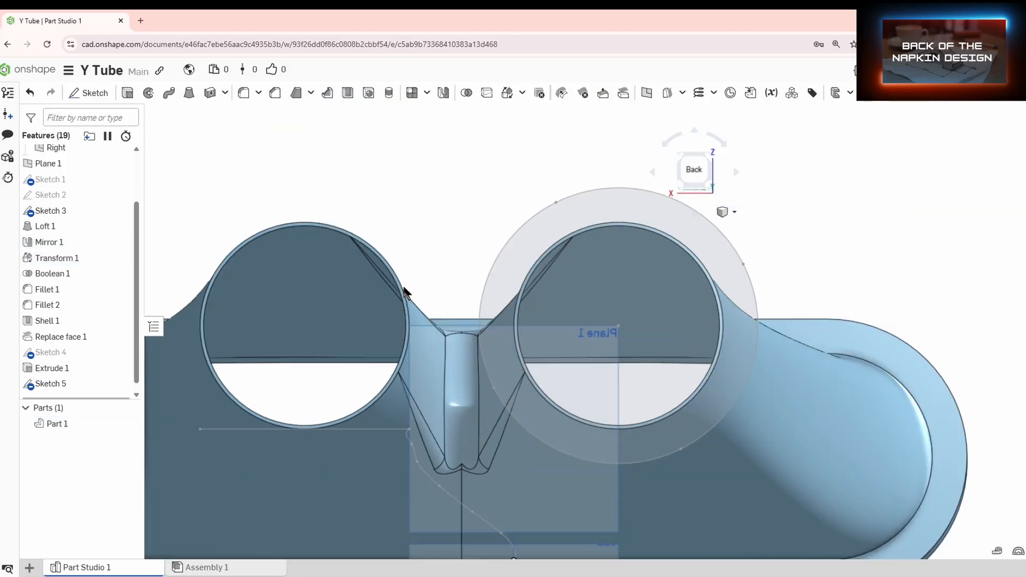
Extrude both ring regions of the circular flange sketch 1 in as a new part.
{"action": "right_click_drag", "start_coordinate": [405, 292], "coordinate": [463, 252]}
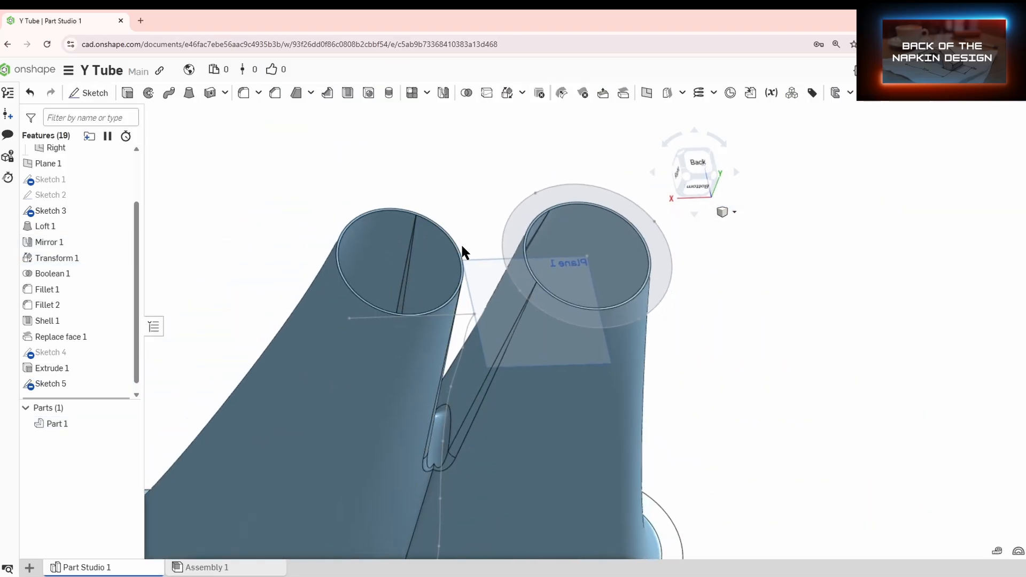
{"action": "middle_click_drag", "start_coordinate": [463, 247], "coordinate": [501, 254]}
{"action": "middle_click_drag", "start_coordinate": [533, 187], "coordinate": [516, 195]}
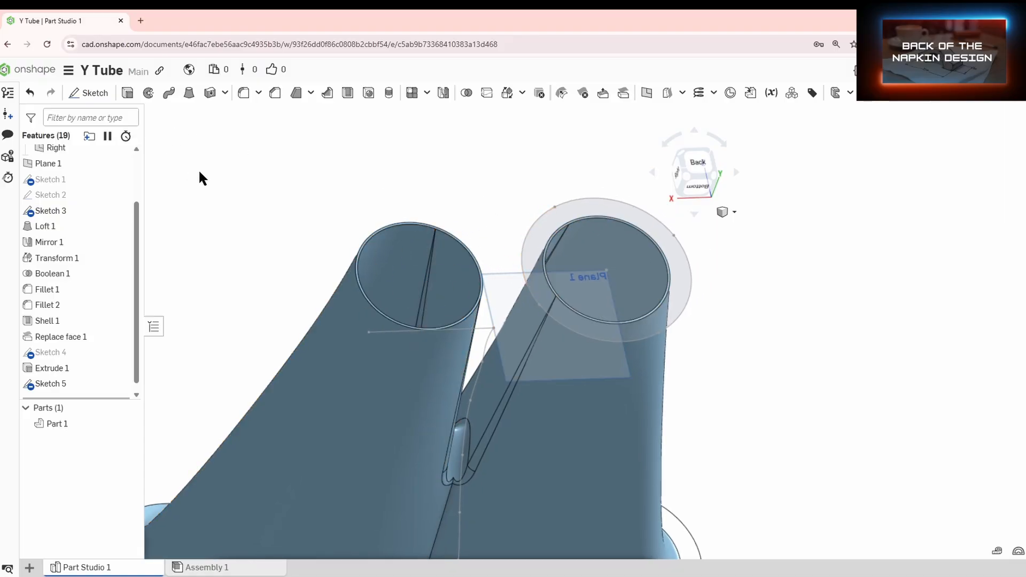
{"action": "left_click", "coordinate": [127, 93]}
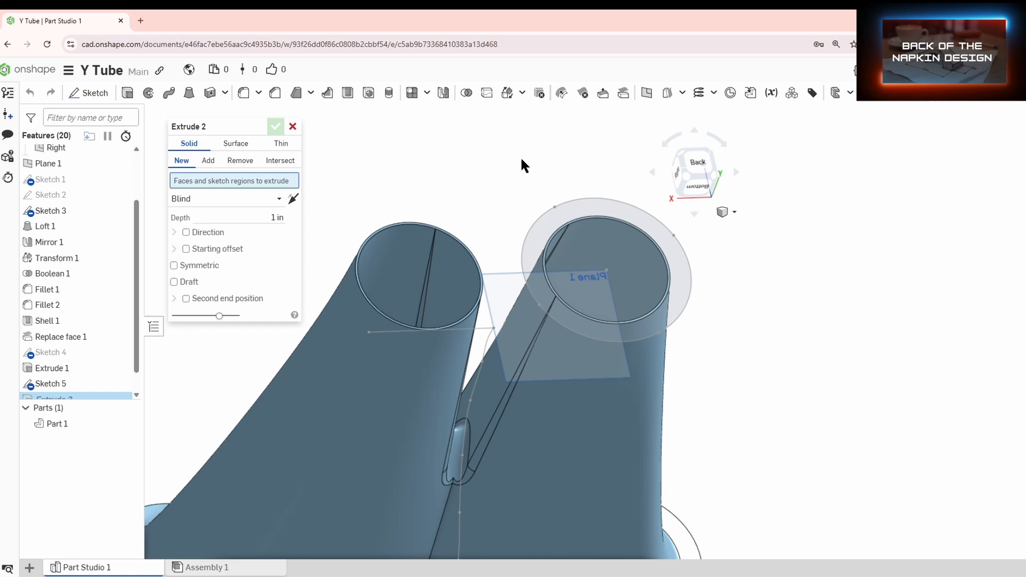
{"action": "left_click", "coordinate": [549, 217]}
{"action": "scroll", "coordinate": [556, 222], "scroll_direction": "up", "scroll_amount": 8}
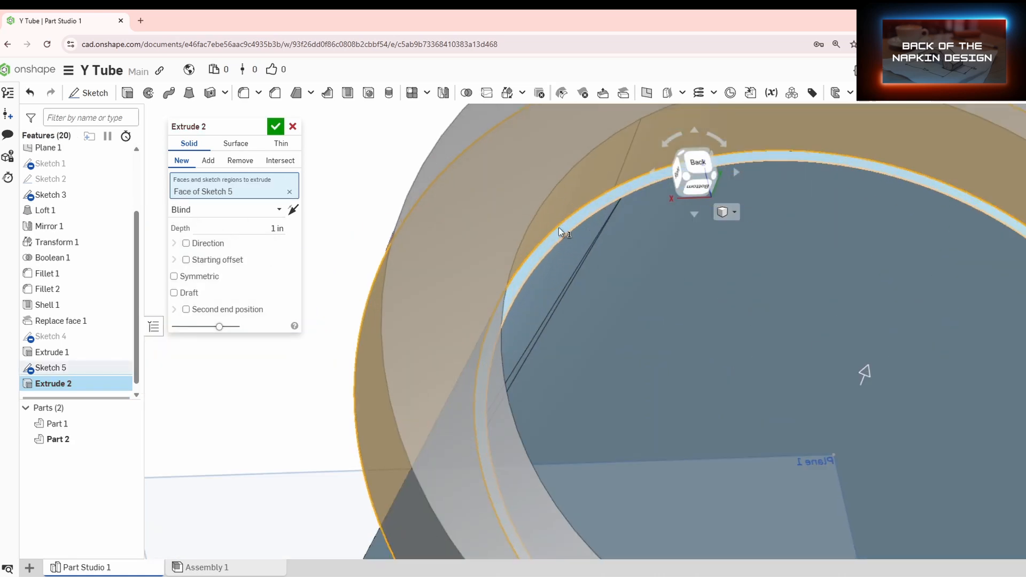
{"action": "left_click", "coordinate": [560, 228]}
{"action": "scroll", "coordinate": [568, 256], "scroll_direction": "down", "scroll_amount": 5}
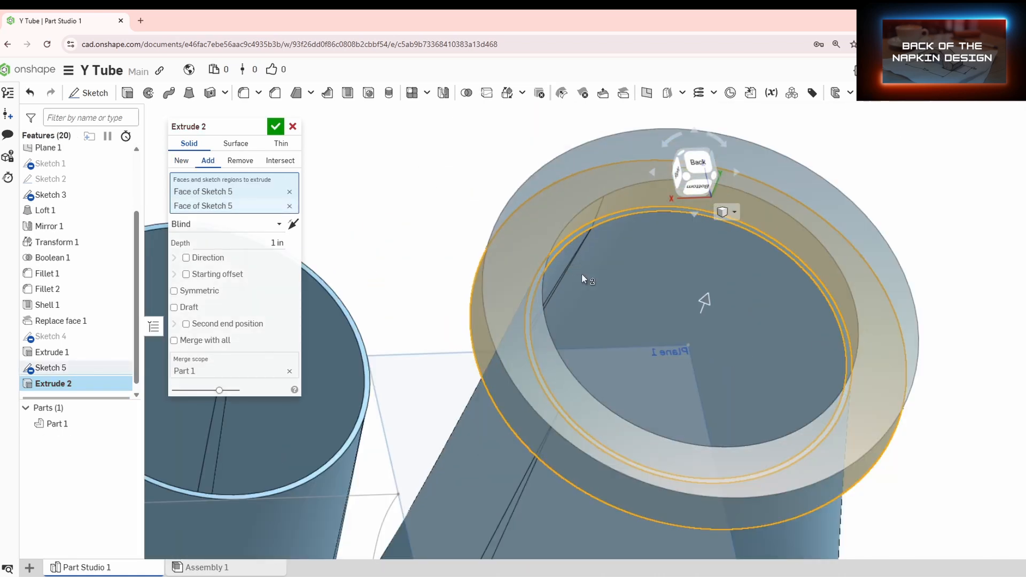
{"action": "left_click", "coordinate": [178, 162]}
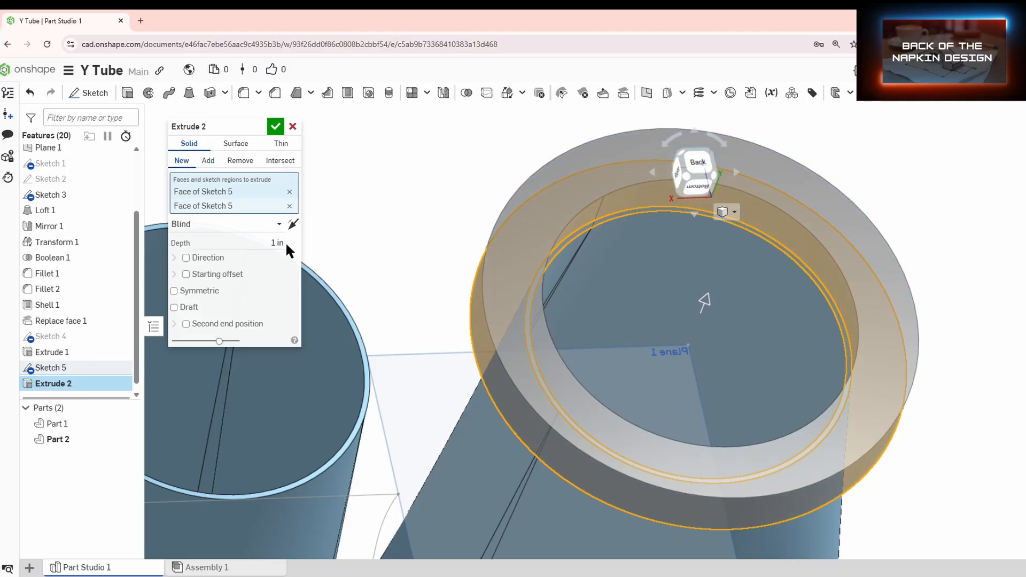
{"action": "left_click", "coordinate": [275, 126]}
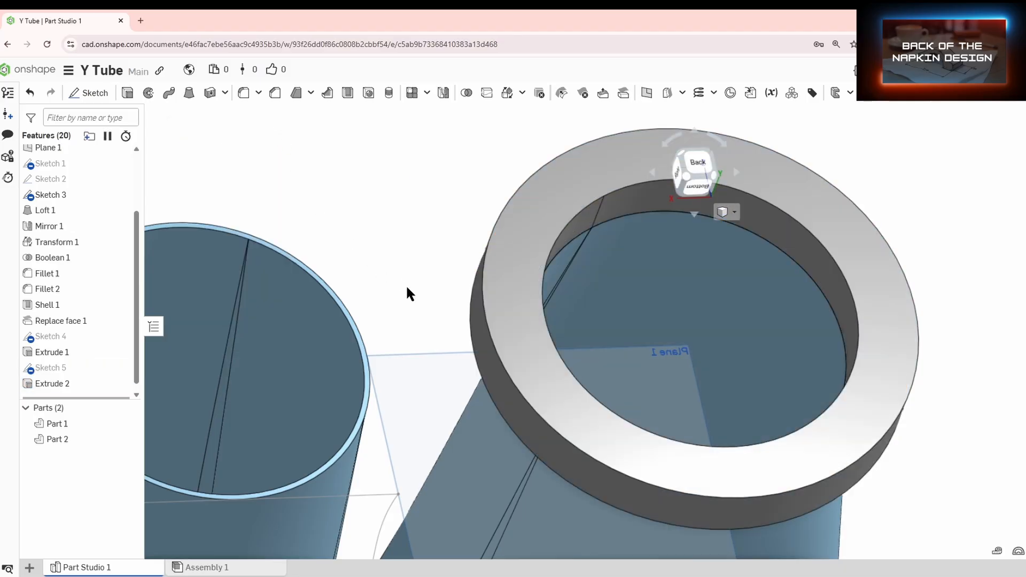
Copy the ring flange onto the other leg's circular end with Transform, translating by XYZ about 9 in along X.
{"action": "scroll", "coordinate": [553, 260], "scroll_direction": "down", "scroll_amount": 5}
{"action": "right_click_drag", "start_coordinate": [674, 311], "coordinate": [668, 300]}
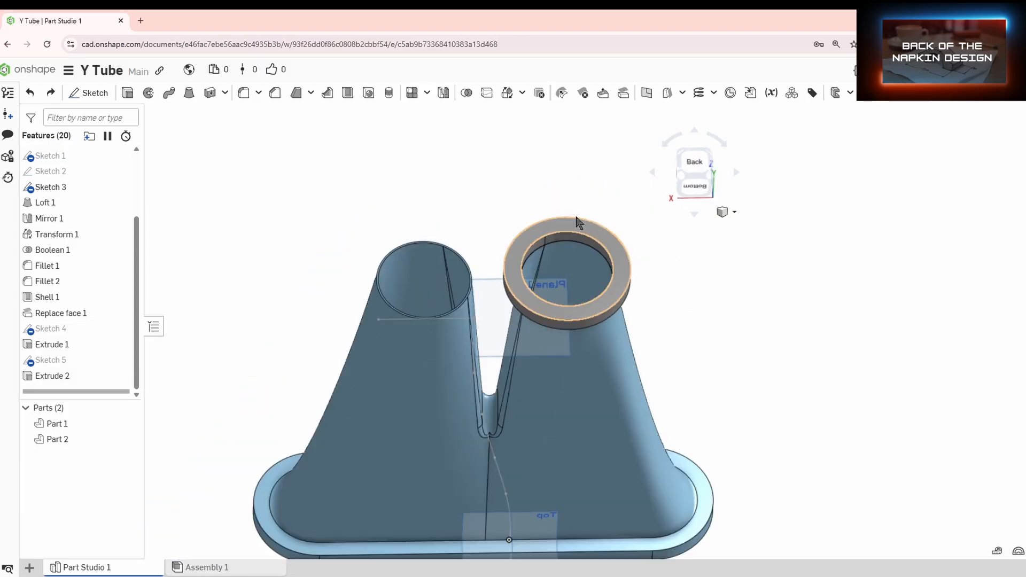
{"action": "left_click", "coordinate": [508, 92]}
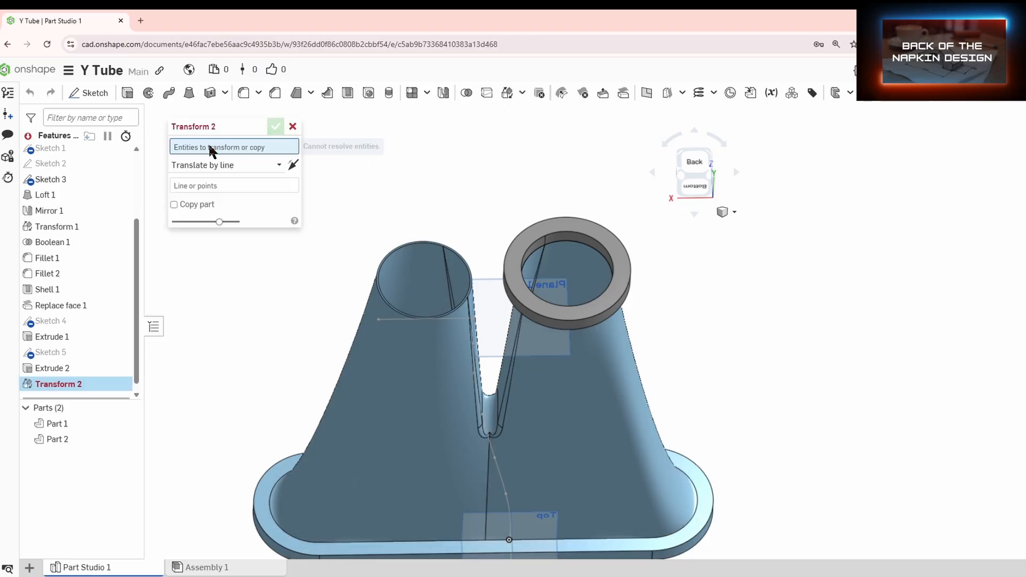
{"action": "left_click", "coordinate": [537, 230]}
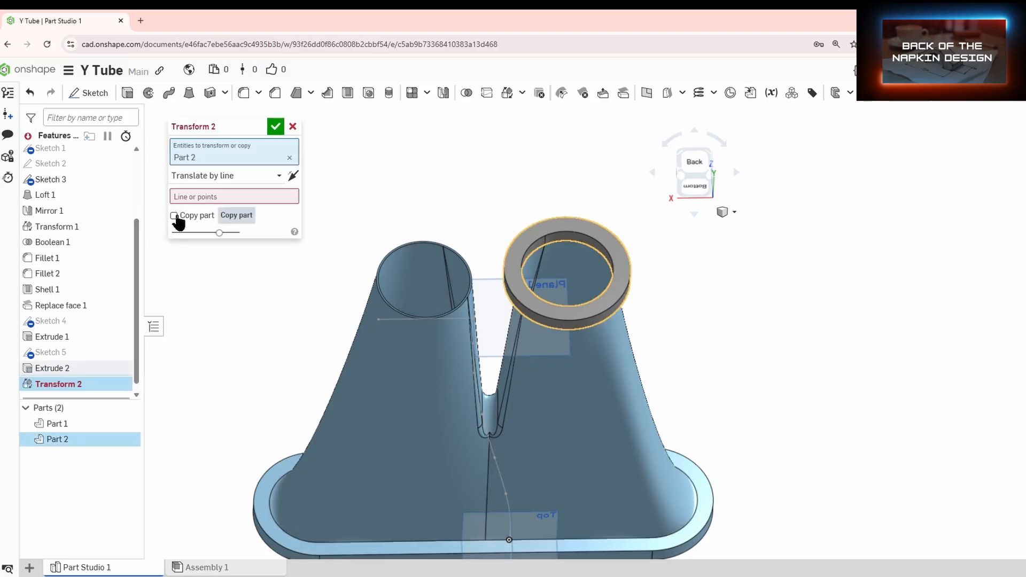
{"action": "left_click", "coordinate": [202, 177]}
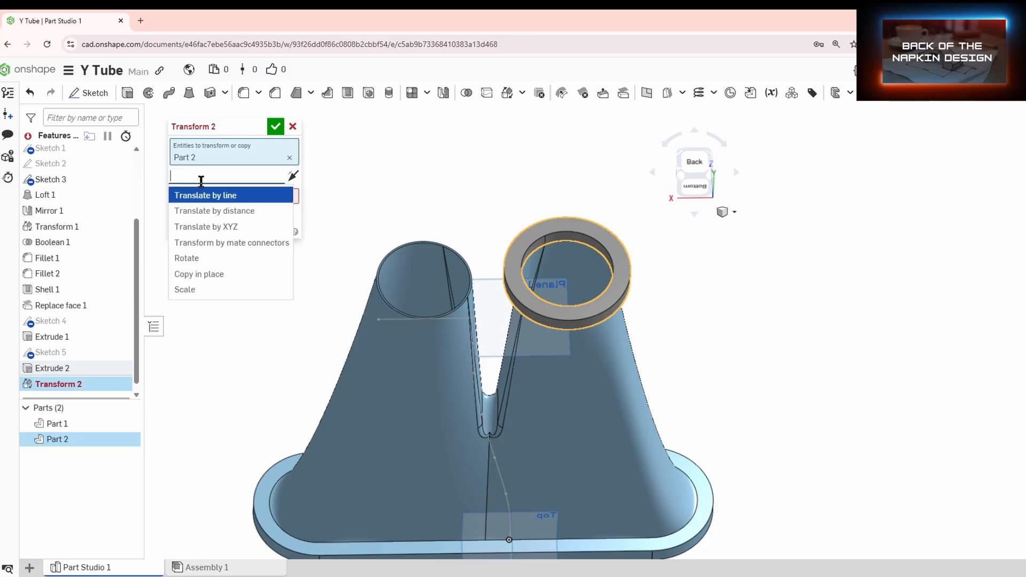
{"action": "left_click", "coordinate": [210, 227]}
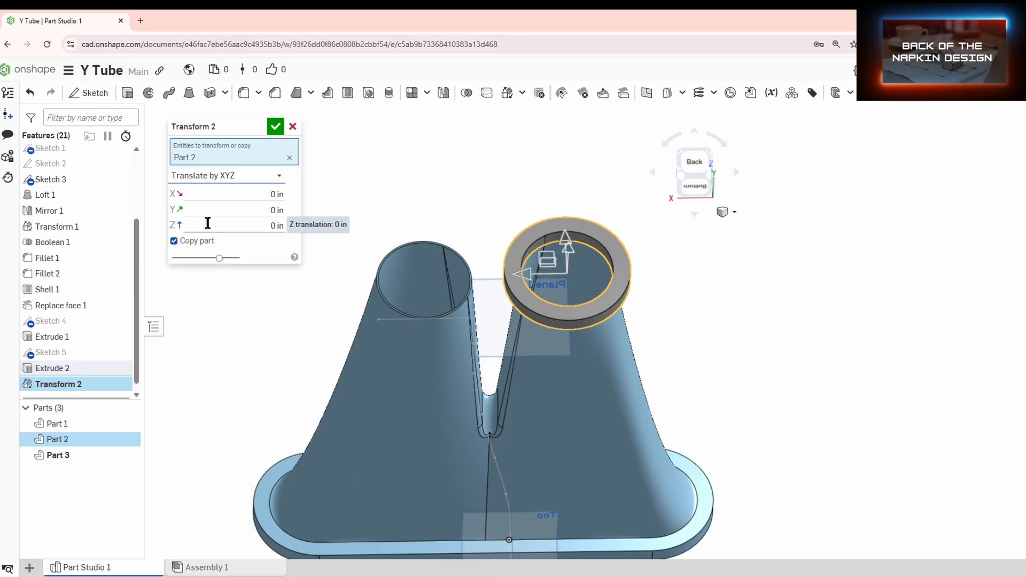
{"action": "left_click_drag", "start_coordinate": [524, 276], "coordinate": [373, 287]}
{"action": "left_click", "coordinate": [250, 194]}
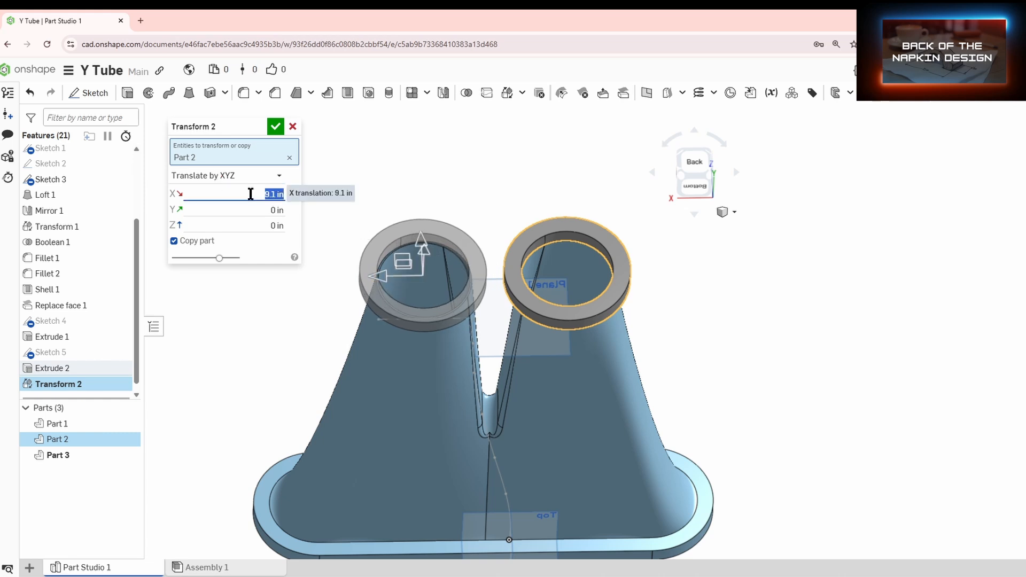
{"action": "left_click", "coordinate": [276, 127]}
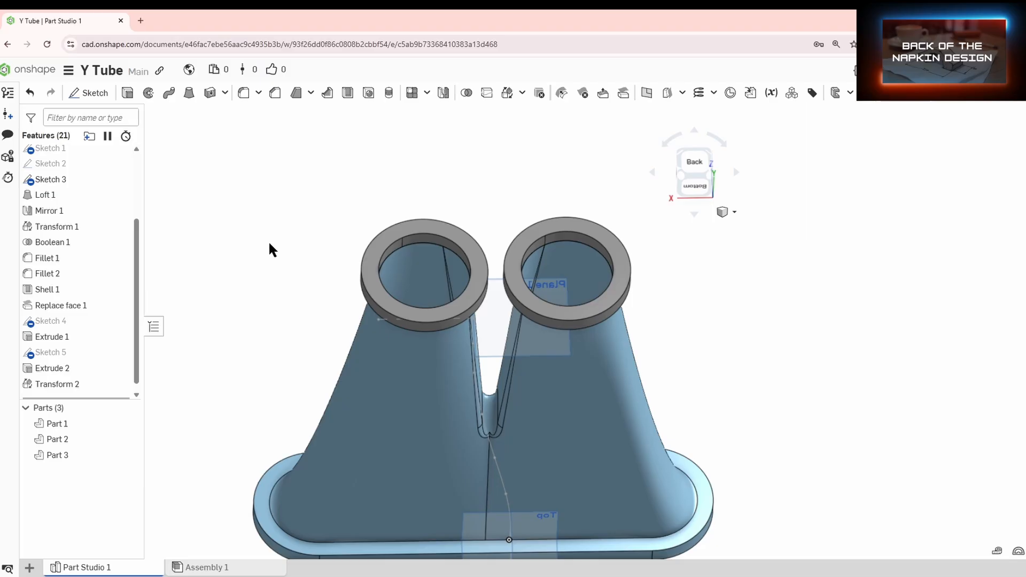
Union the tube and both circular ring flanges into a single part with Boolean.
{"action": "left_click", "coordinate": [466, 93]}
{"action": "right_click_drag", "start_coordinate": [342, 329], "coordinate": [371, 300]}
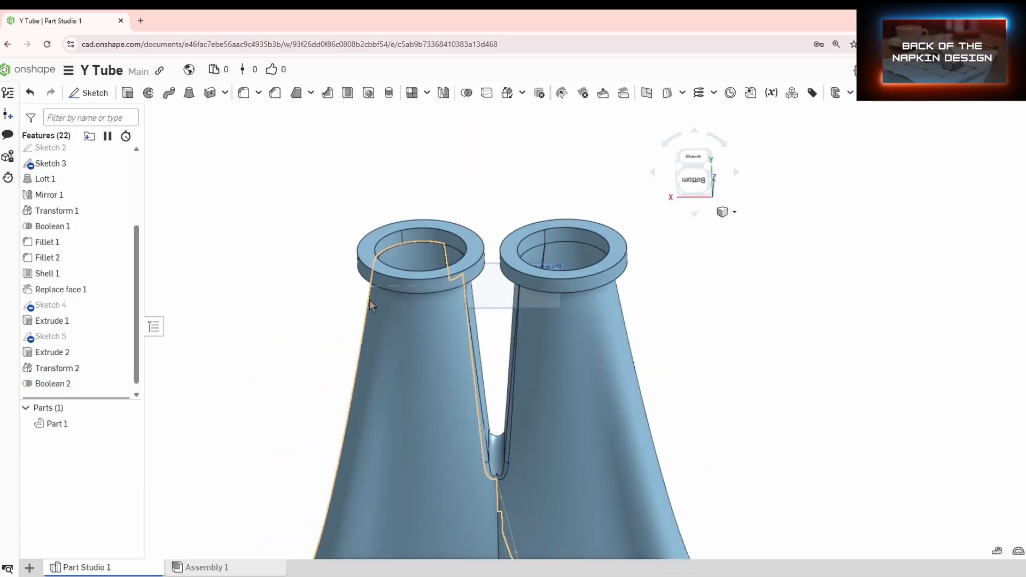
{"action": "scroll", "coordinate": [441, 327], "scroll_direction": "down", "scroll_amount": 4}
{"action": "right_click_drag", "start_coordinate": [443, 328], "coordinate": [445, 230]}
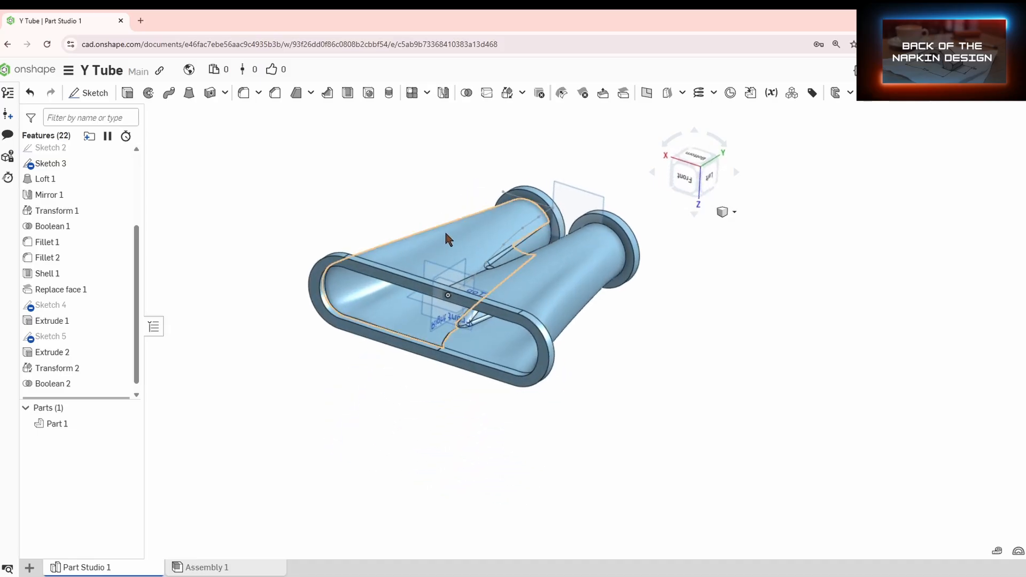
Hide all planes and Sketch 3 so only the finished tube is displayed.
{"action": "left_click", "coordinate": [581, 184]}
{"action": "right_click", "coordinate": [583, 190]}
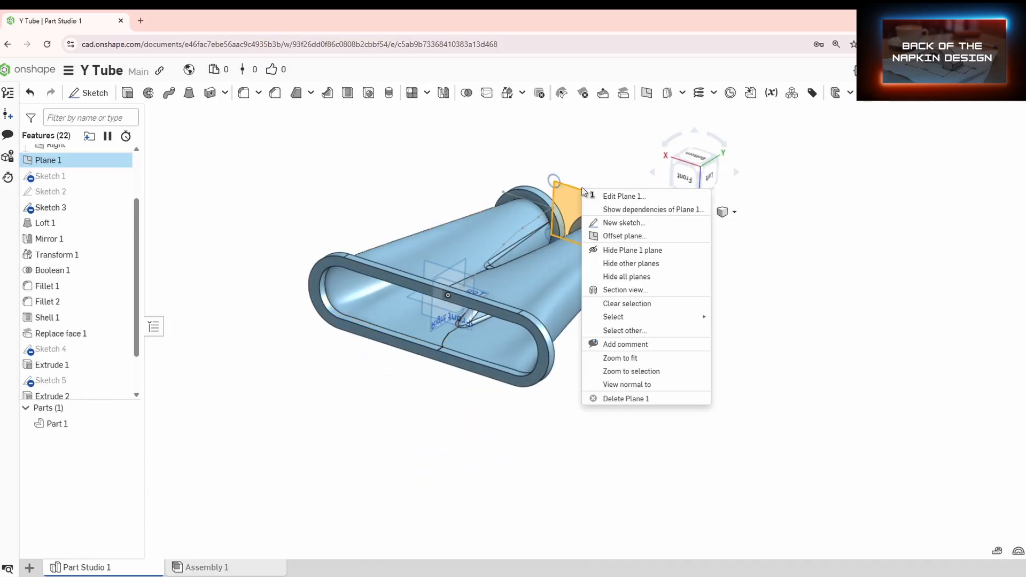
{"action": "left_click", "coordinate": [624, 276]}
{"action": "right_click_drag", "start_coordinate": [685, 310], "coordinate": [698, 325]}
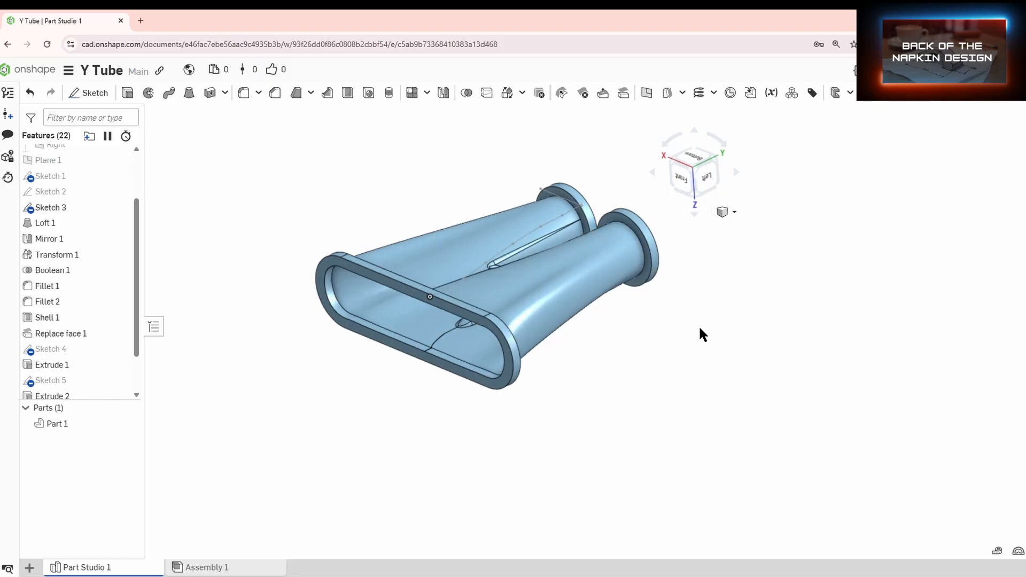
{"action": "left_click", "coordinate": [121, 208]}
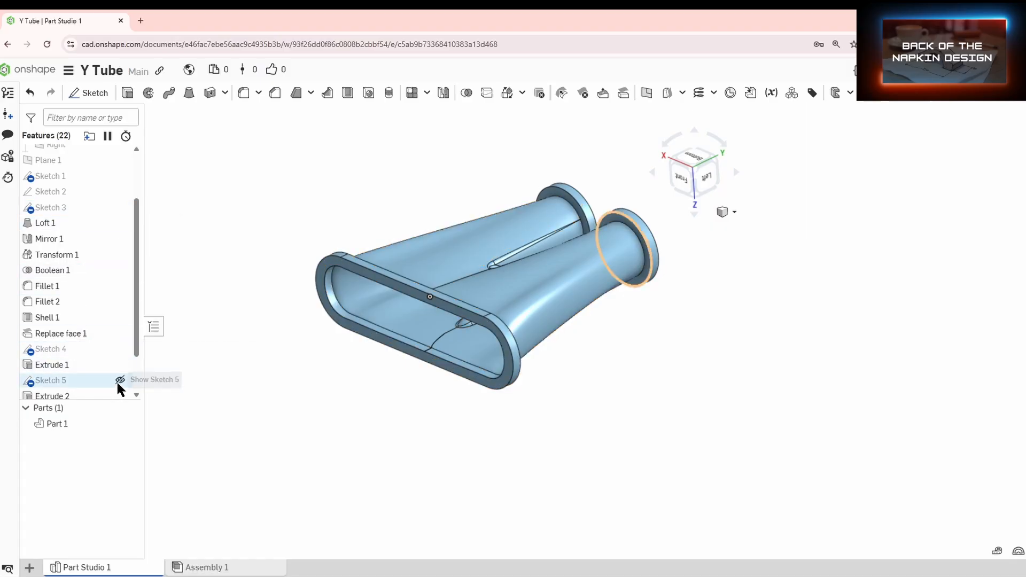